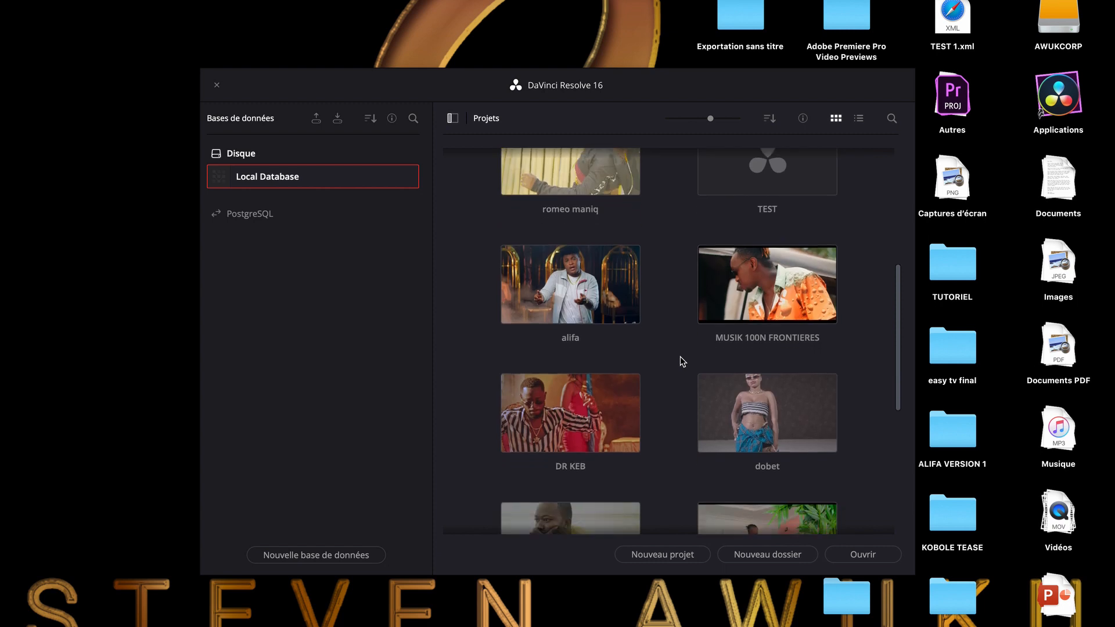
Step: Create a new project named TUTORIEL LOG followed by the author's name
{"action": "scroll", "coordinate": [682, 361], "scroll_direction": "up", "scroll_amount": 8}
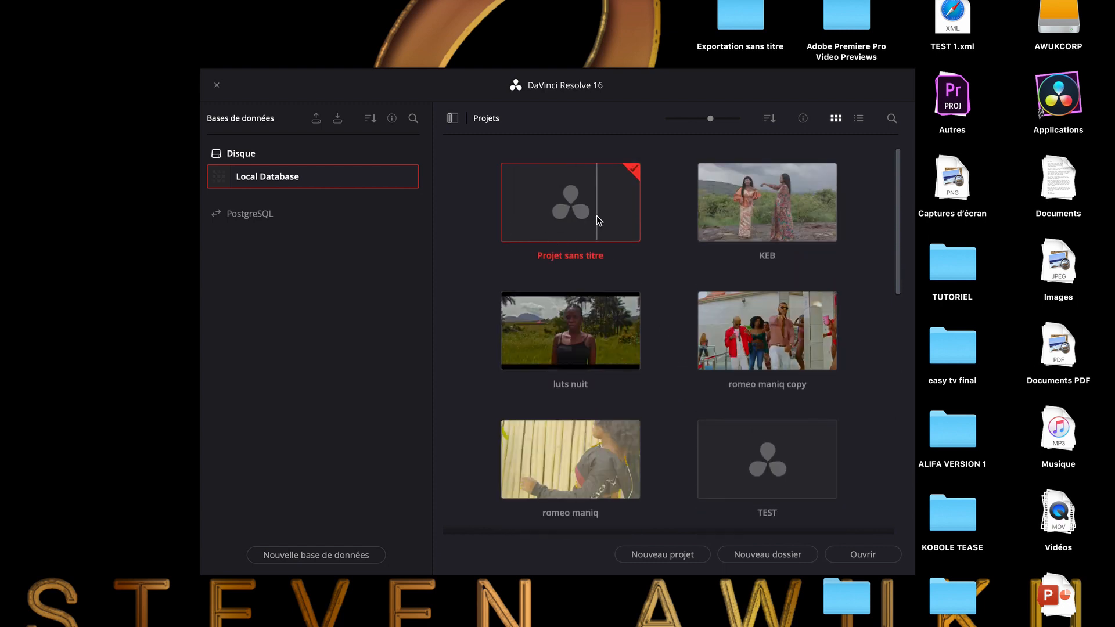
{"action": "left_click", "coordinate": [656, 554]}
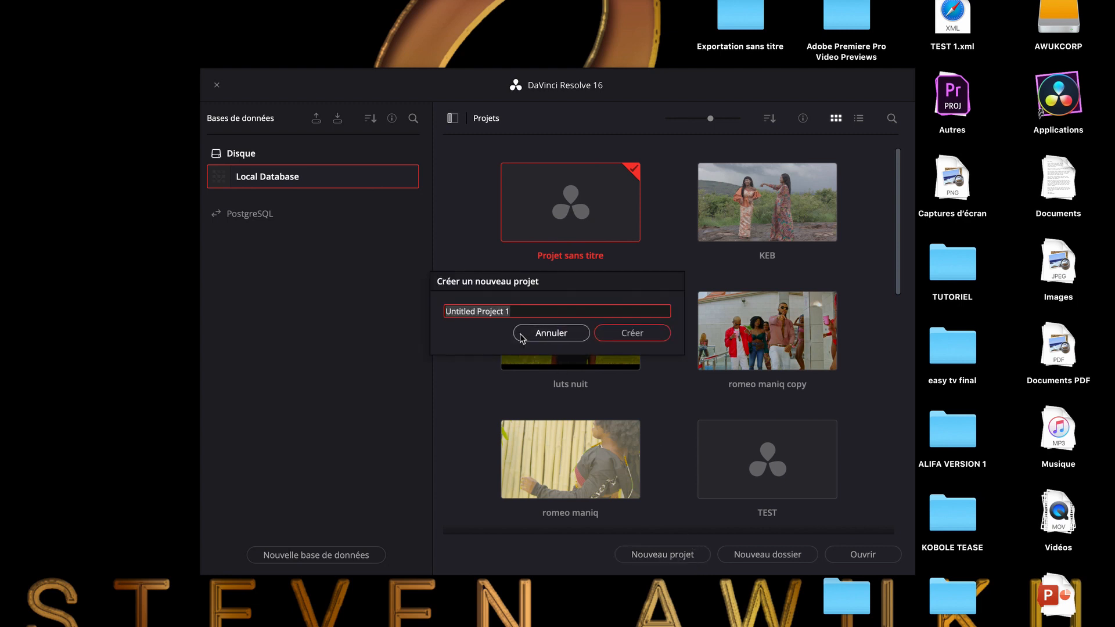
{"action": "type", "text": "TUTORIEL"}
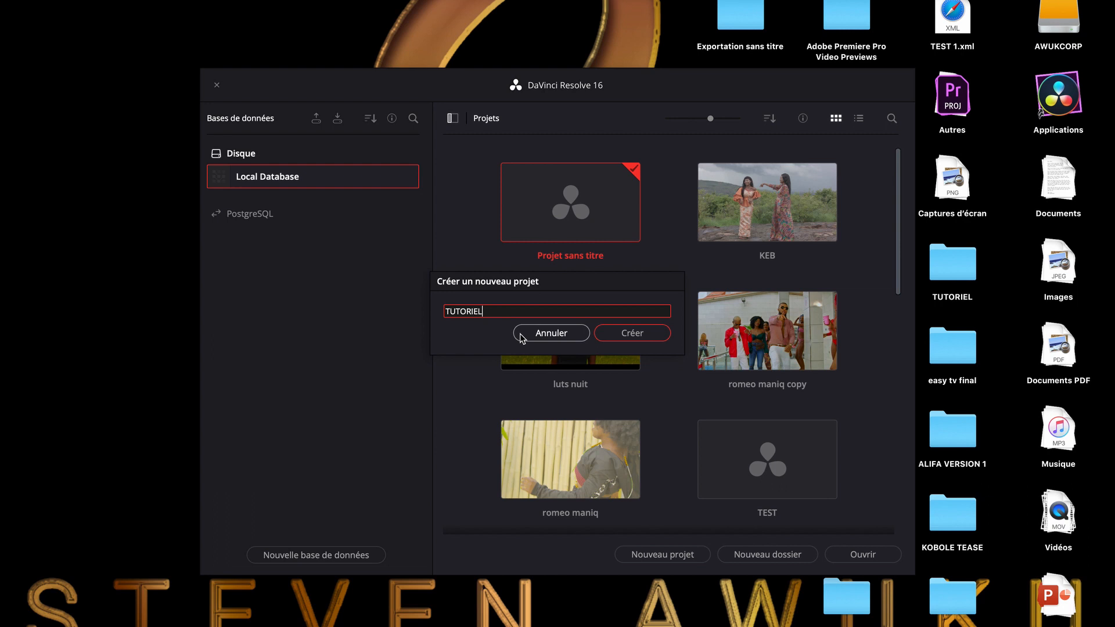
{"action": "type", "text": " LOG STEV"}
{"action": "left_click", "coordinate": [521, 338]}
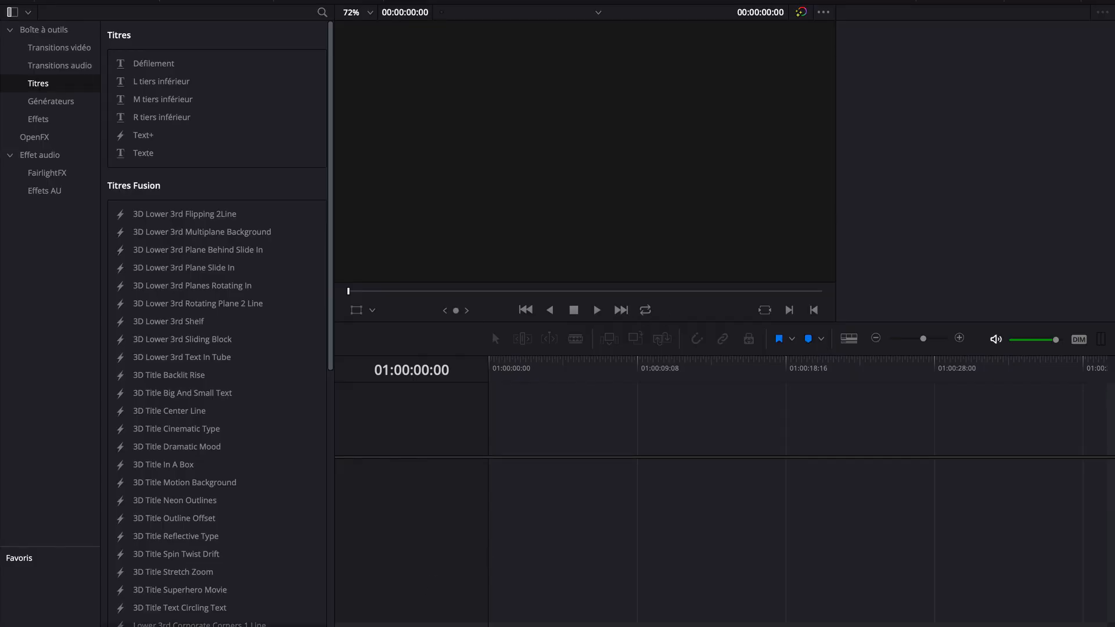
Step: Import the three MOV clips from the TUTORIEL folder into the media pool on the Media page, without changing the project frame rate
{"action": "key", "text": "shift+2"}
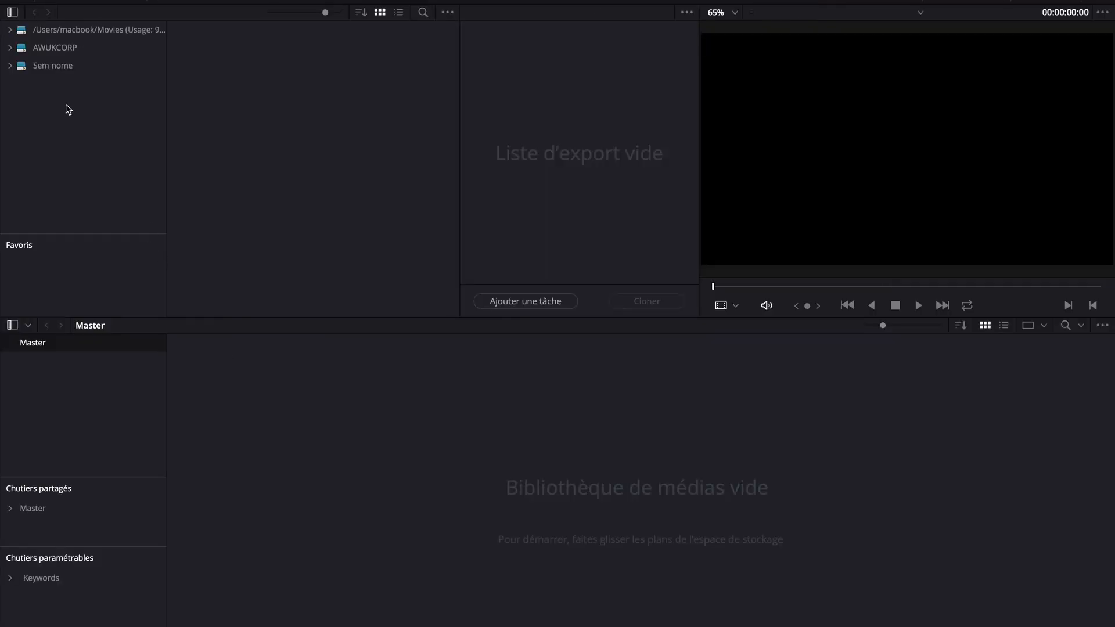
{"action": "left_click", "coordinate": [129, 1]}
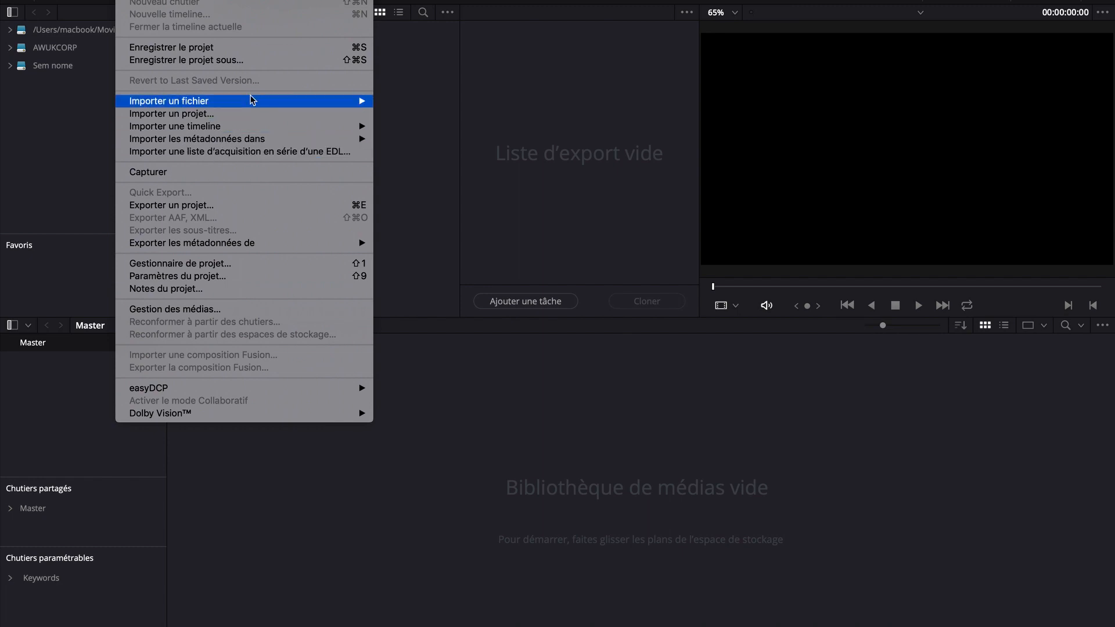
{"action": "mouse_move", "coordinate": [255, 101]}
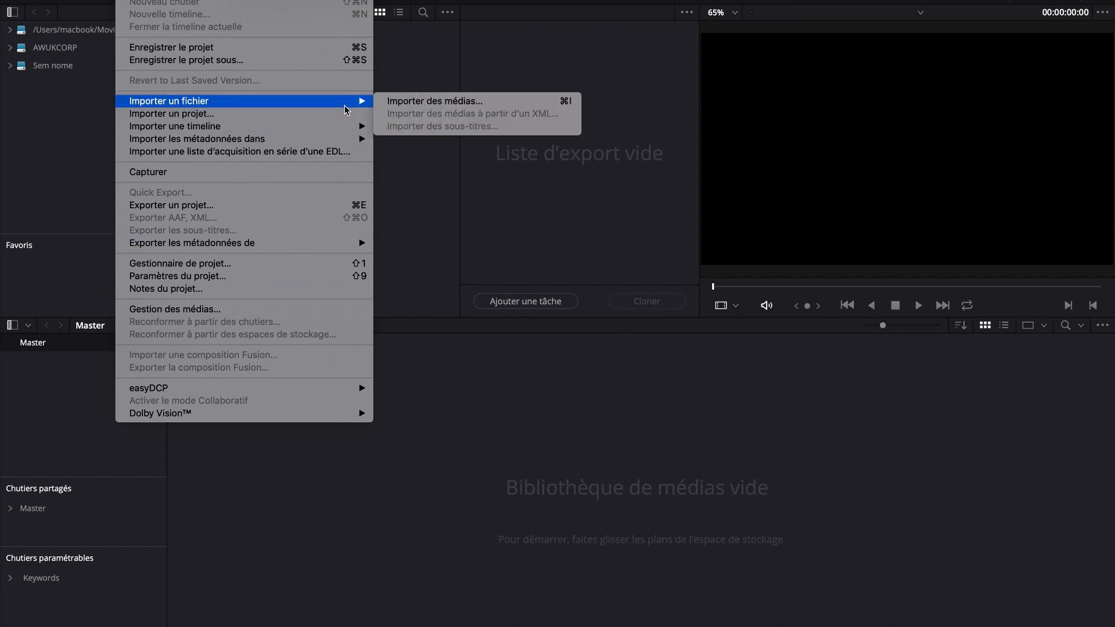
{"action": "left_click", "coordinate": [393, 102]}
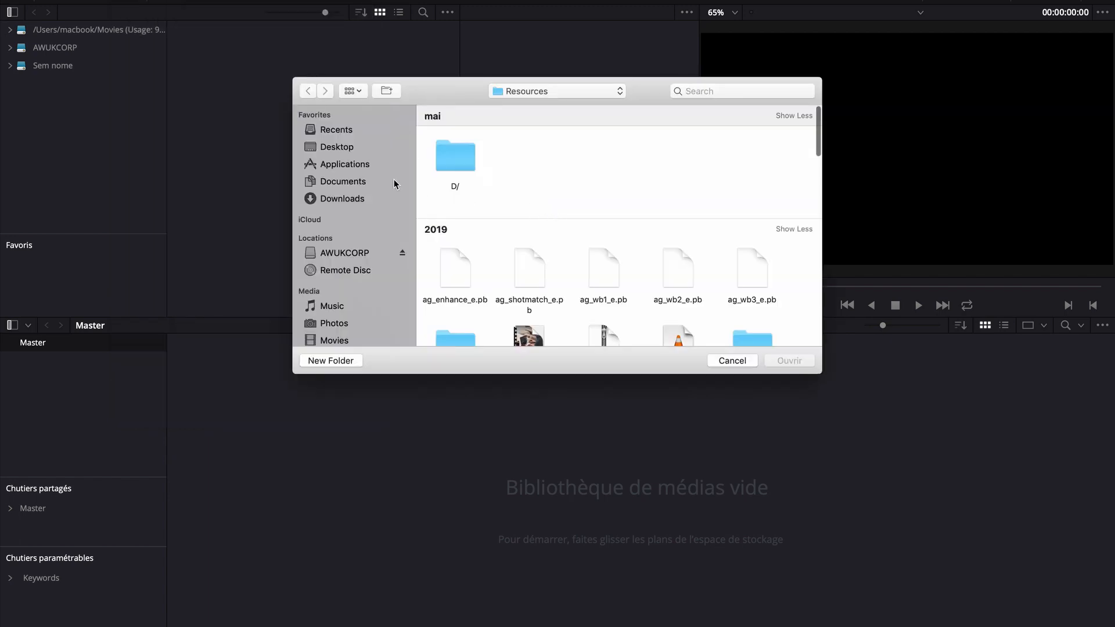
{"action": "left_click", "coordinate": [347, 152]}
{"action": "left_click", "coordinate": [610, 164]}
{"action": "double_click", "coordinate": [611, 164]}
{"action": "left_click_drag", "start_coordinate": [453, 218], "coordinate": [610, 184]}
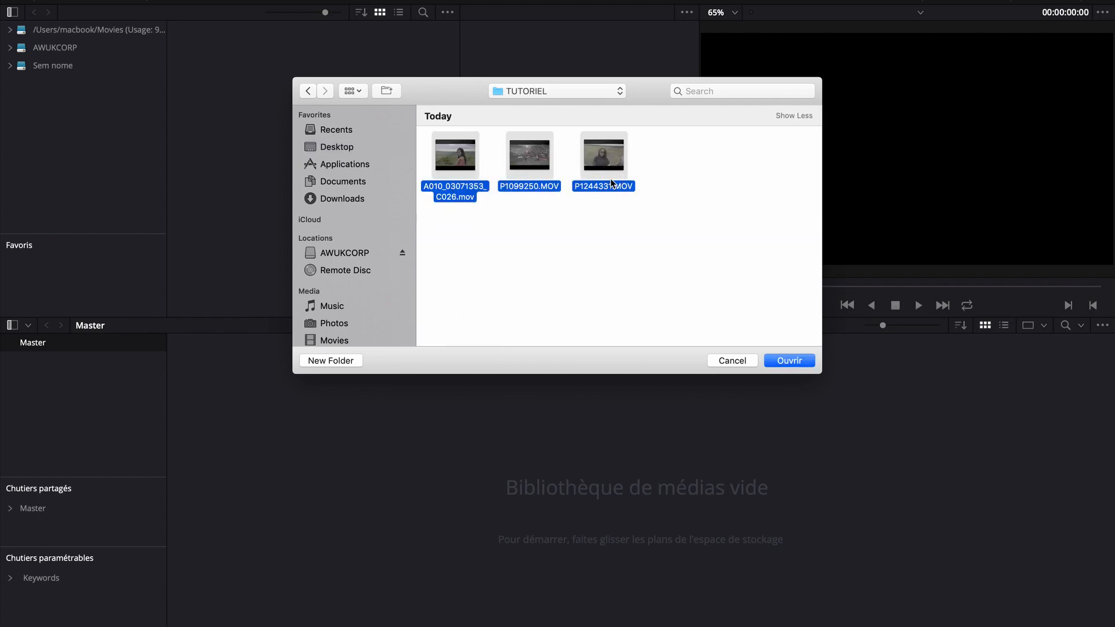
{"action": "left_click", "coordinate": [790, 361]}
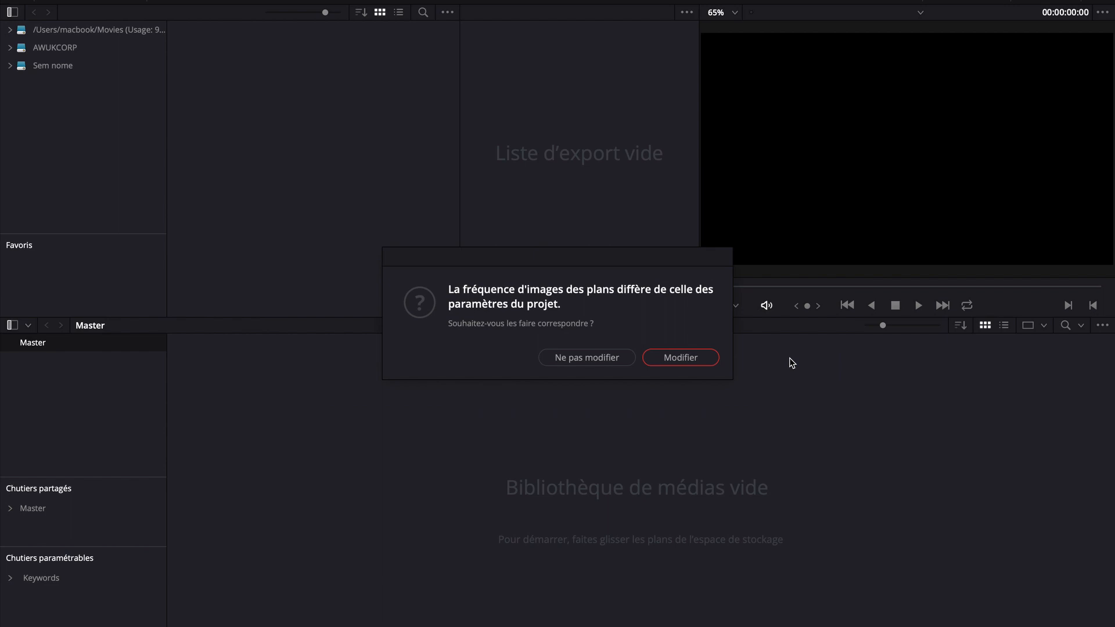
{"action": "left_click", "coordinate": [587, 359]}
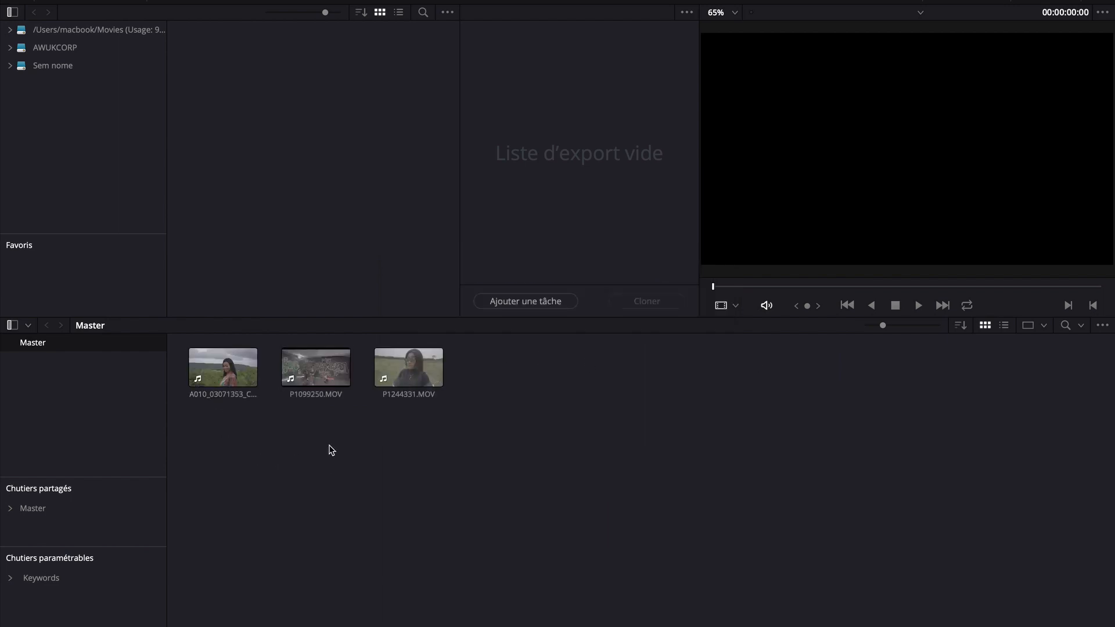
Step: Create a new timeline from the clip P1244331.MOV using custom settings with a 1920 x 1080 HD resolution
{"action": "left_click", "coordinate": [406, 374]}
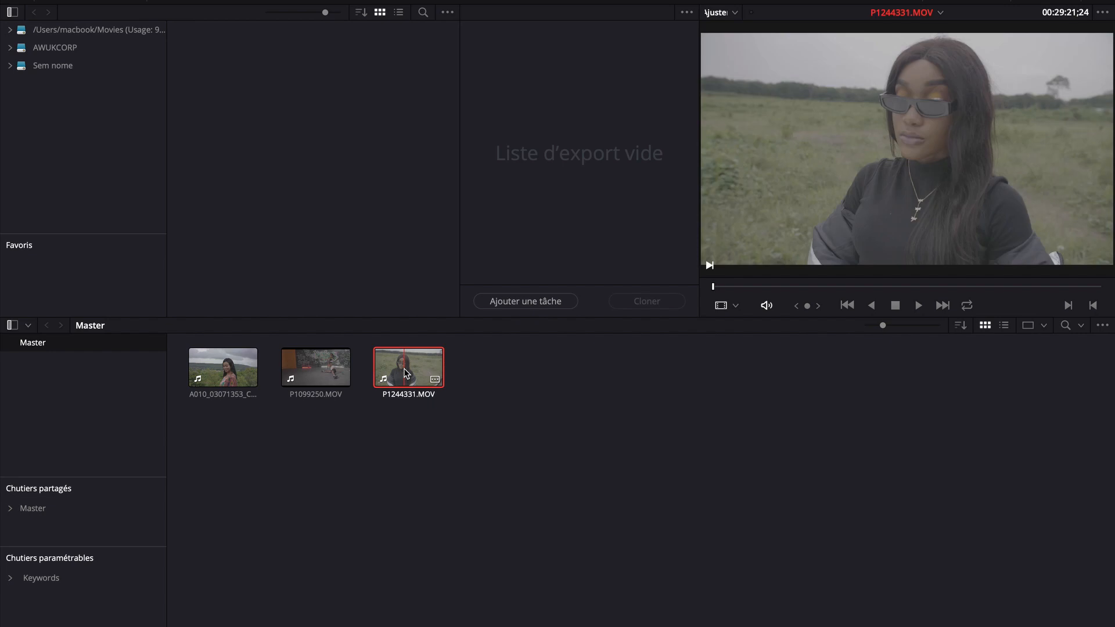
{"action": "right_click", "coordinate": [406, 366]}
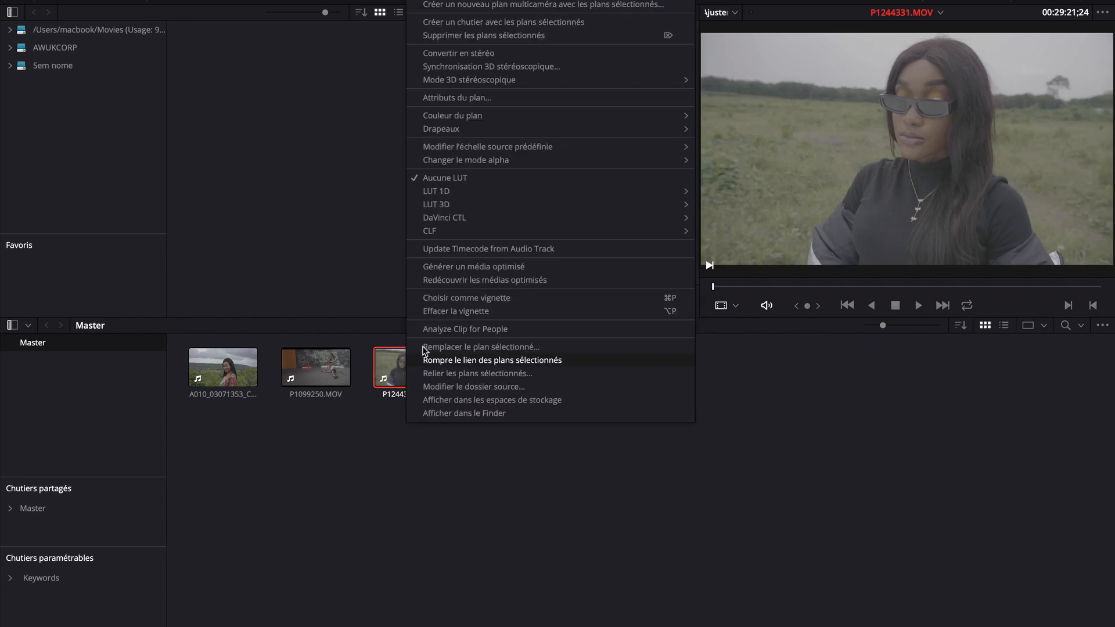
{"action": "left_click", "coordinate": [522, 0]}
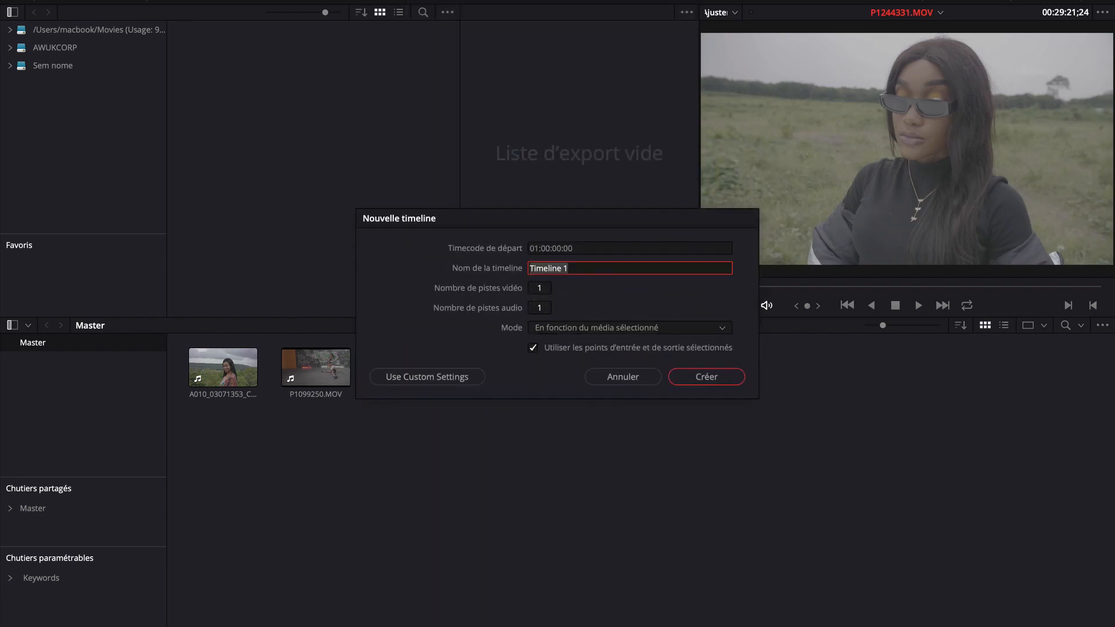
{"action": "left_click", "coordinate": [423, 376]}
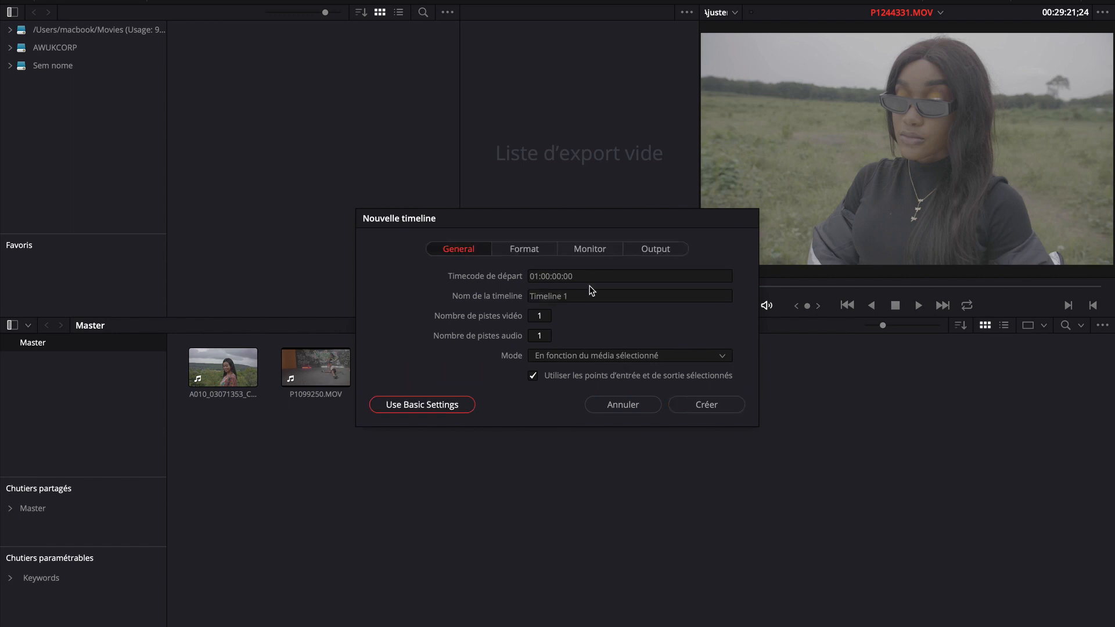
{"action": "left_click", "coordinate": [541, 252]}
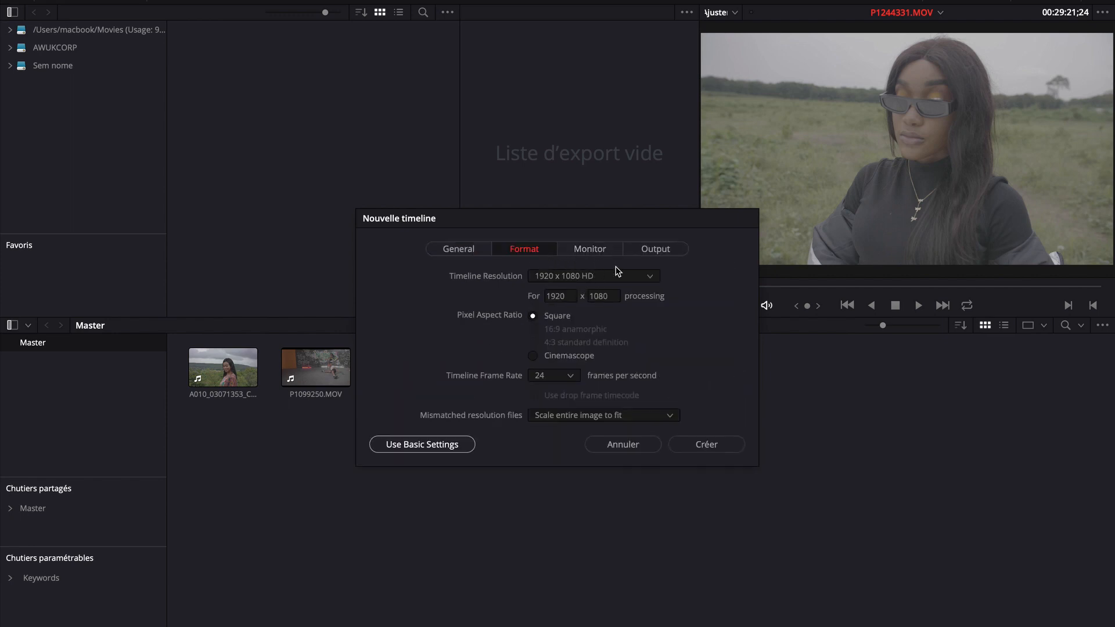
{"action": "left_click", "coordinate": [523, 375]}
{"action": "left_click", "coordinate": [550, 452]}
{"action": "left_click", "coordinate": [707, 444]}
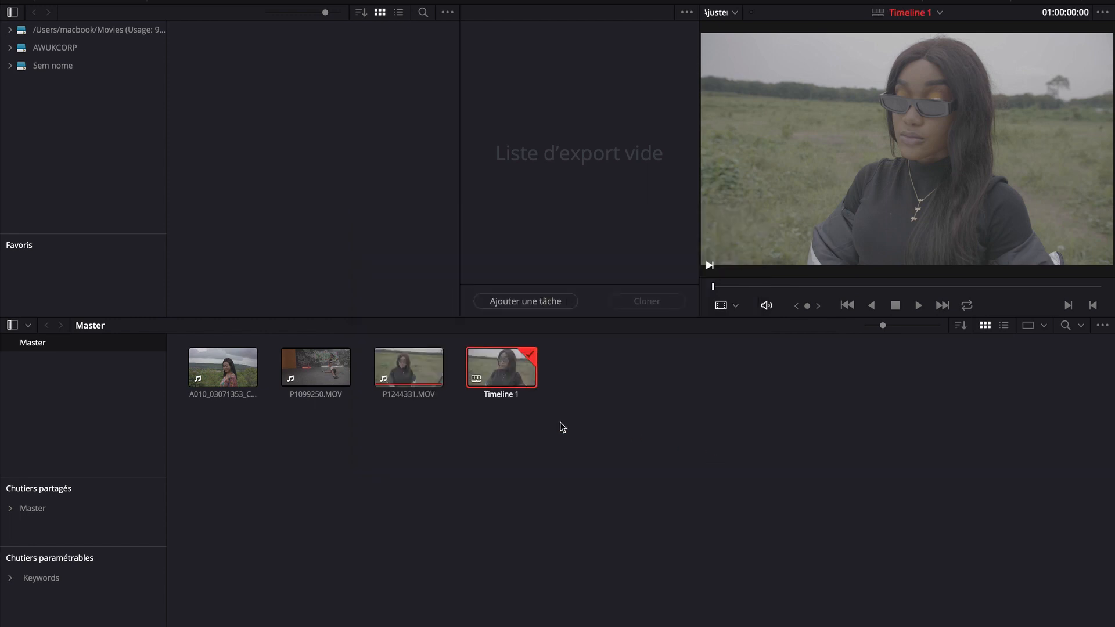
Step: Switch to the Color page, widen the viewer and move the playhead to 01:00:06:21
{"action": "key", "text": "shift+6"}
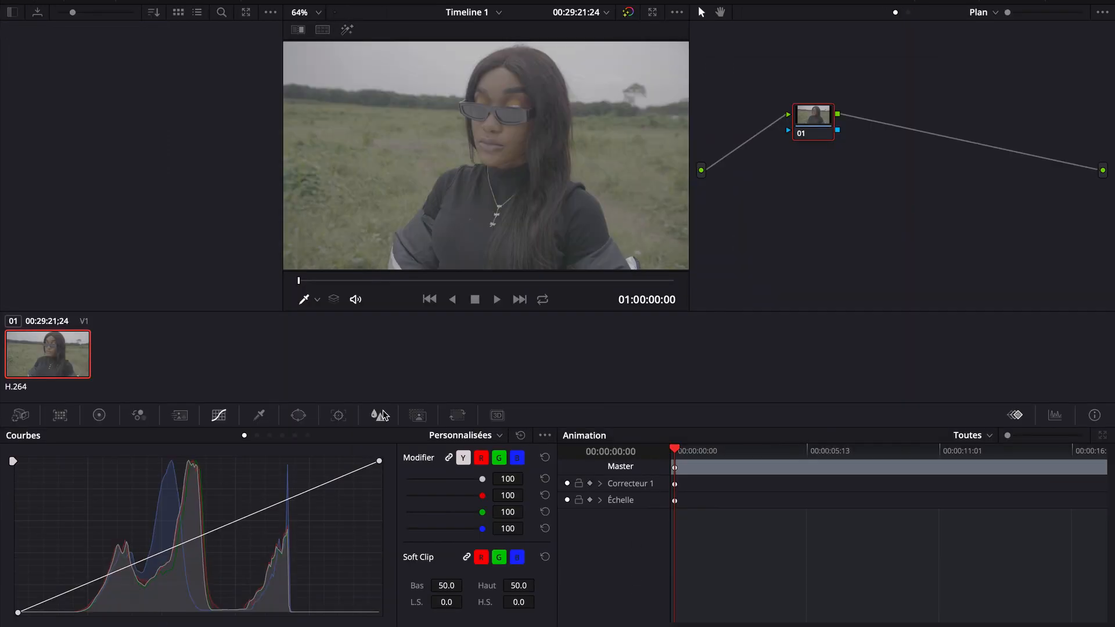
{"action": "left_click_drag", "start_coordinate": [689, 109], "coordinate": [724, 120]}
{"action": "right_click", "coordinate": [875, 166]}
{"action": "left_click", "coordinate": [889, 174]}
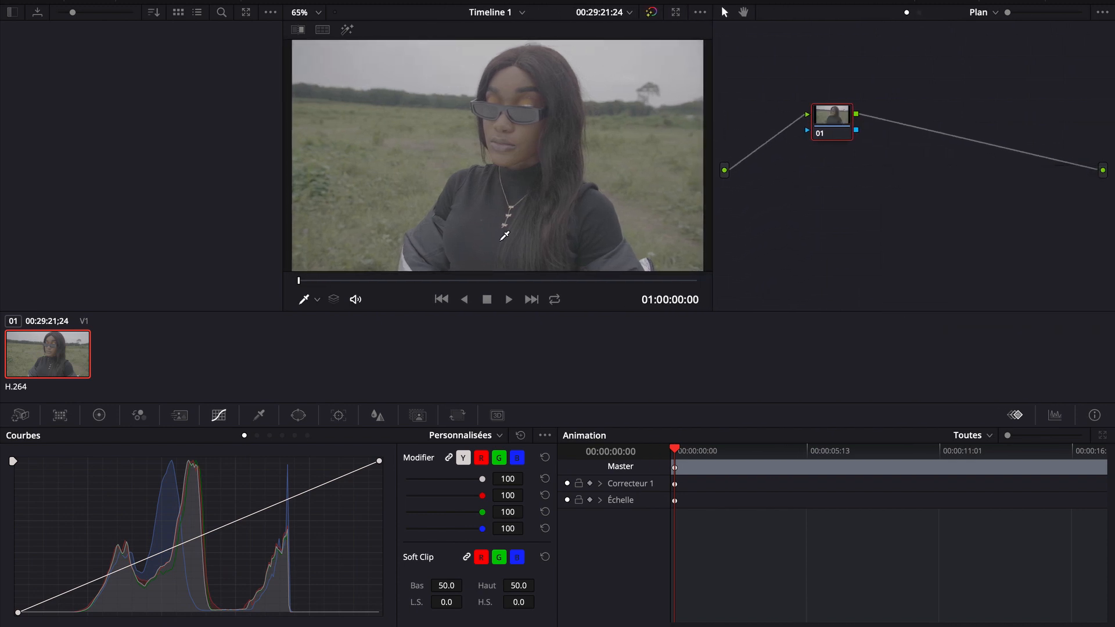
{"action": "left_click_drag", "start_coordinate": [326, 283], "coordinate": [481, 283]}
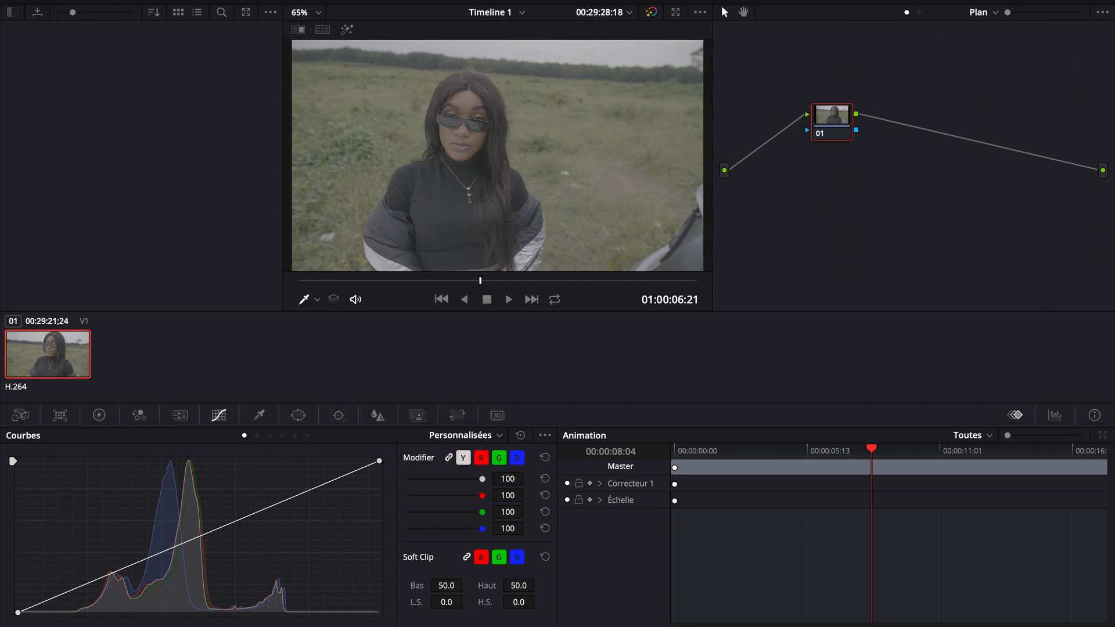
Step: Show the color wheels, view the flat image full screen, and set the wheels to primaries mode
{"action": "left_click", "coordinate": [101, 415]}
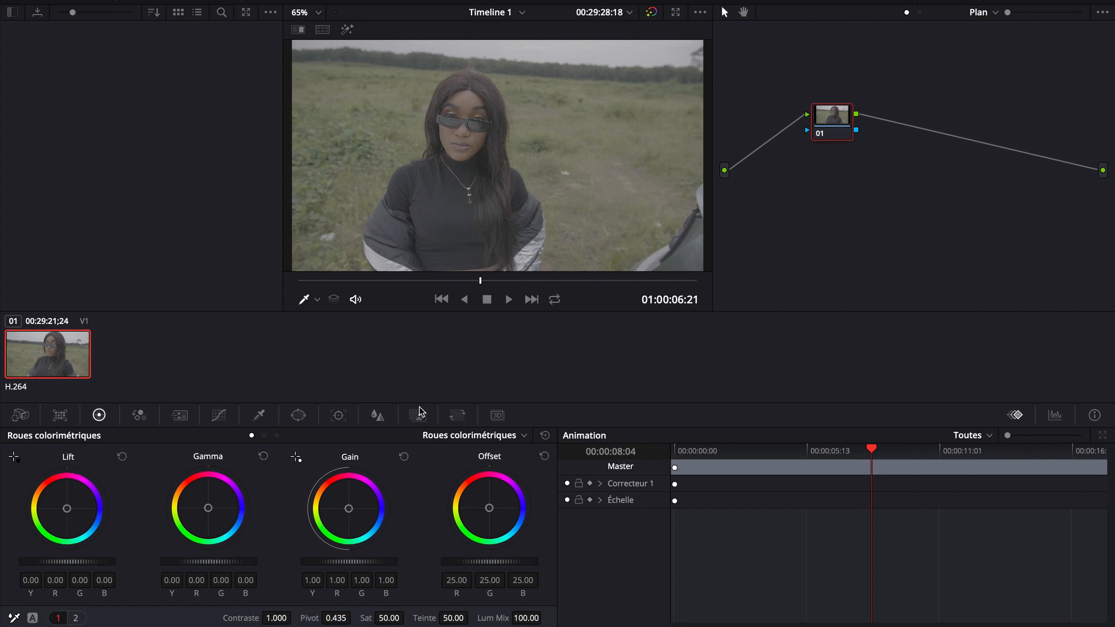
{"action": "left_click", "coordinate": [277, 436]}
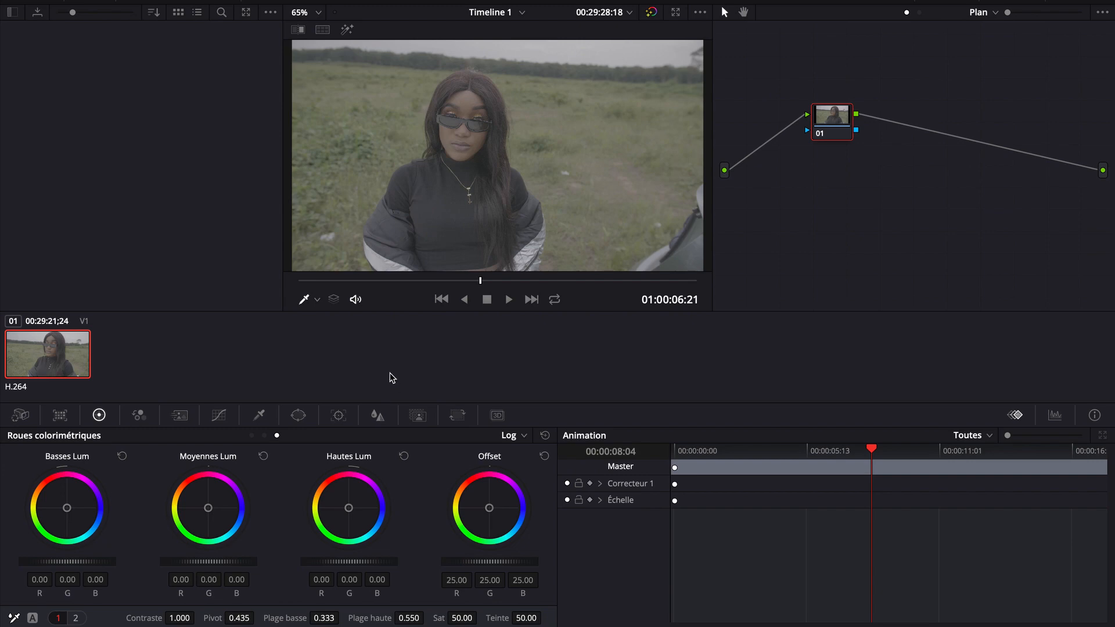
{"action": "key", "text": "super+f"}
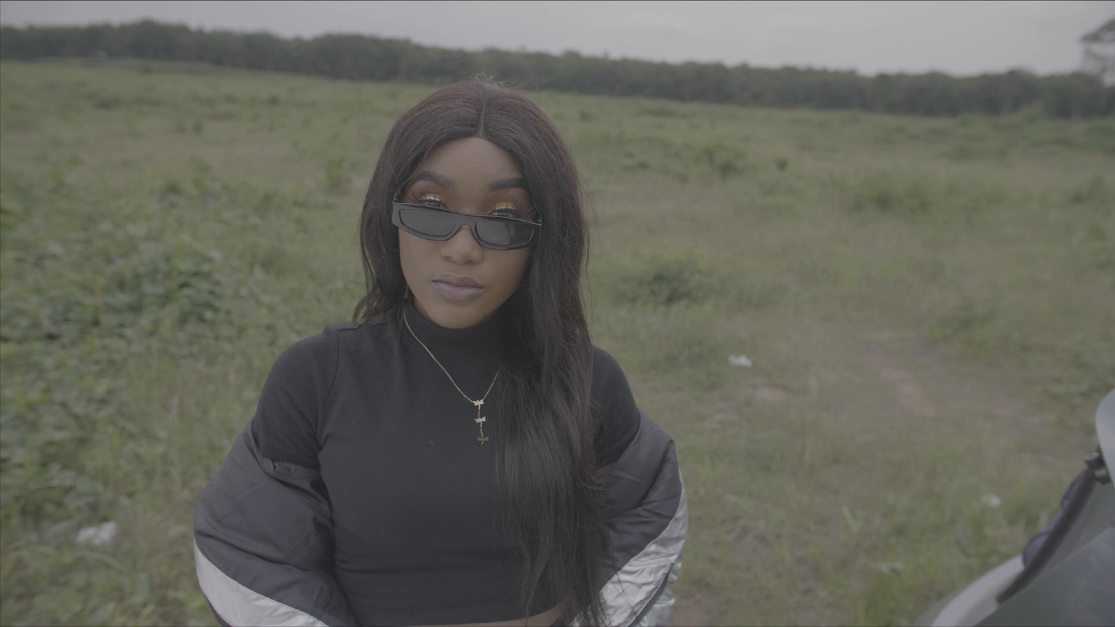
{"action": "key", "text": "super+f"}
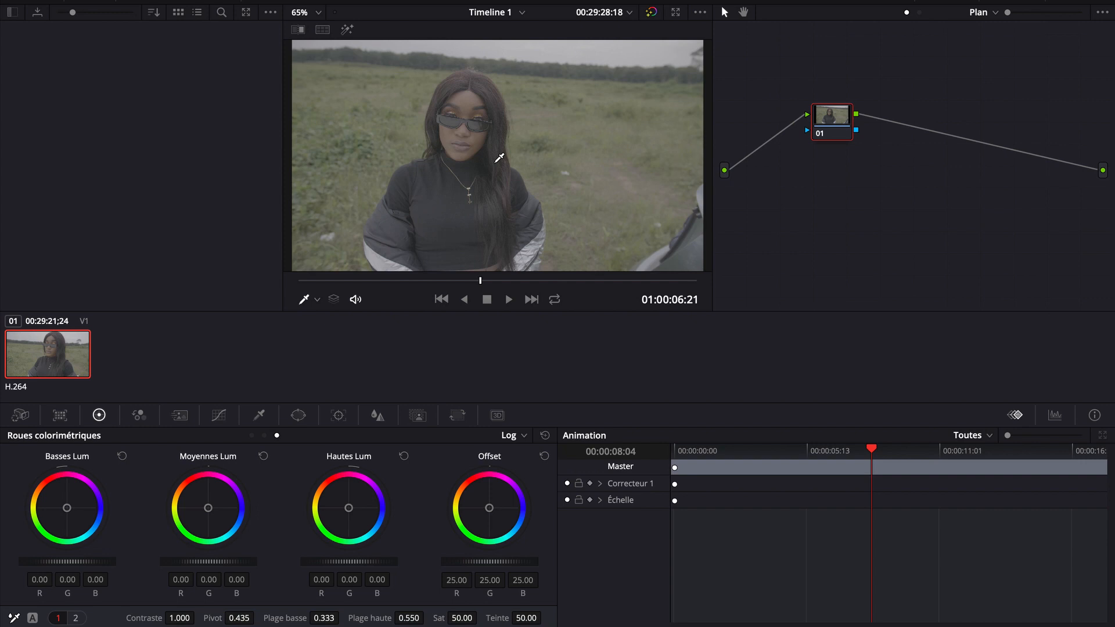
{"action": "left_click", "coordinate": [459, 202]}
{"action": "left_click", "coordinate": [250, 435]}
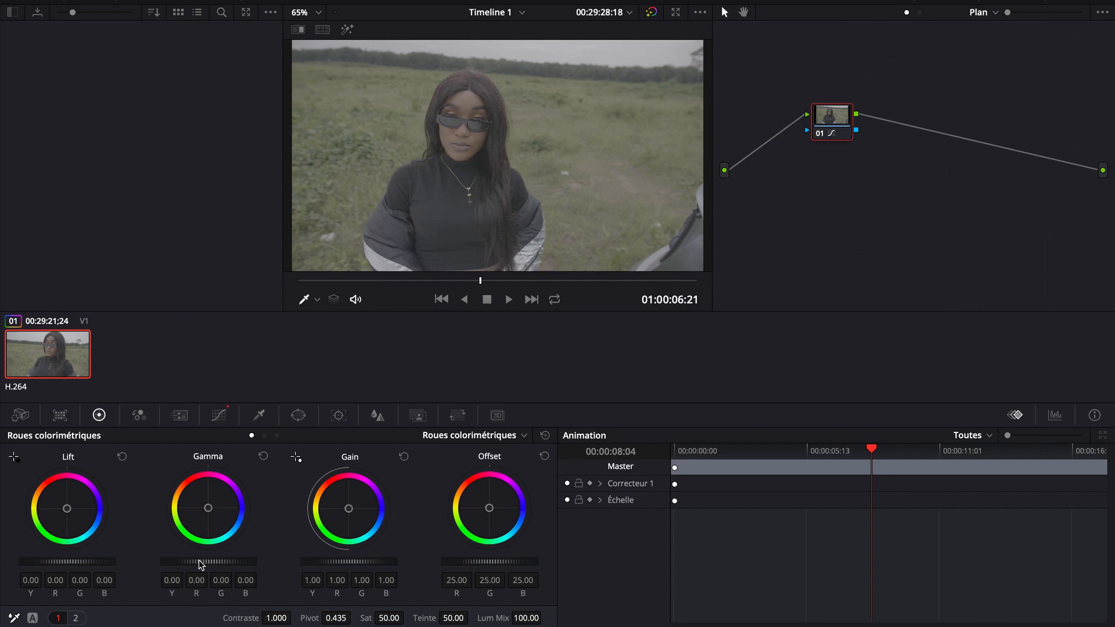
{"action": "left_click_drag", "start_coordinate": [198, 560], "coordinate": [163, 578]}
{"action": "key", "text": "ctrl+z"}
{"action": "key", "text": "ctrl+z"}
{"action": "left_click_drag", "start_coordinate": [200, 612], "coordinate": [177, 568]}
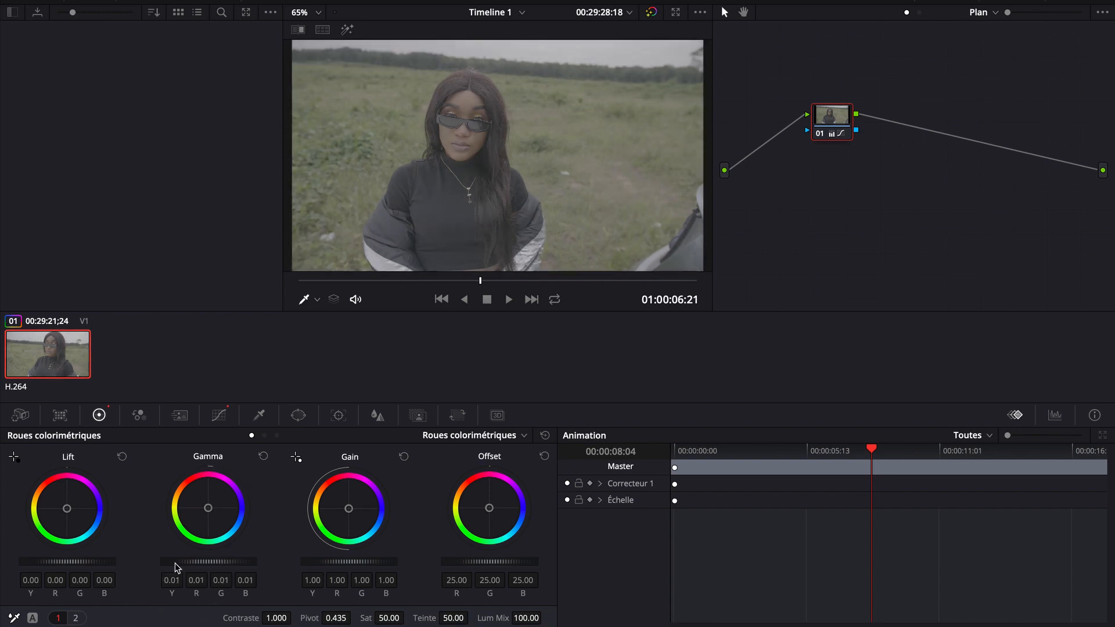
{"action": "left_click", "coordinate": [265, 457]}
Step: Raise the master gamma of node 01 to 0.02 and set its contrast to 1.304
{"action": "left_click_drag", "start_coordinate": [218, 559], "coordinate": [262, 562]}
{"action": "left_click_drag", "start_coordinate": [274, 618], "coordinate": [371, 620]}
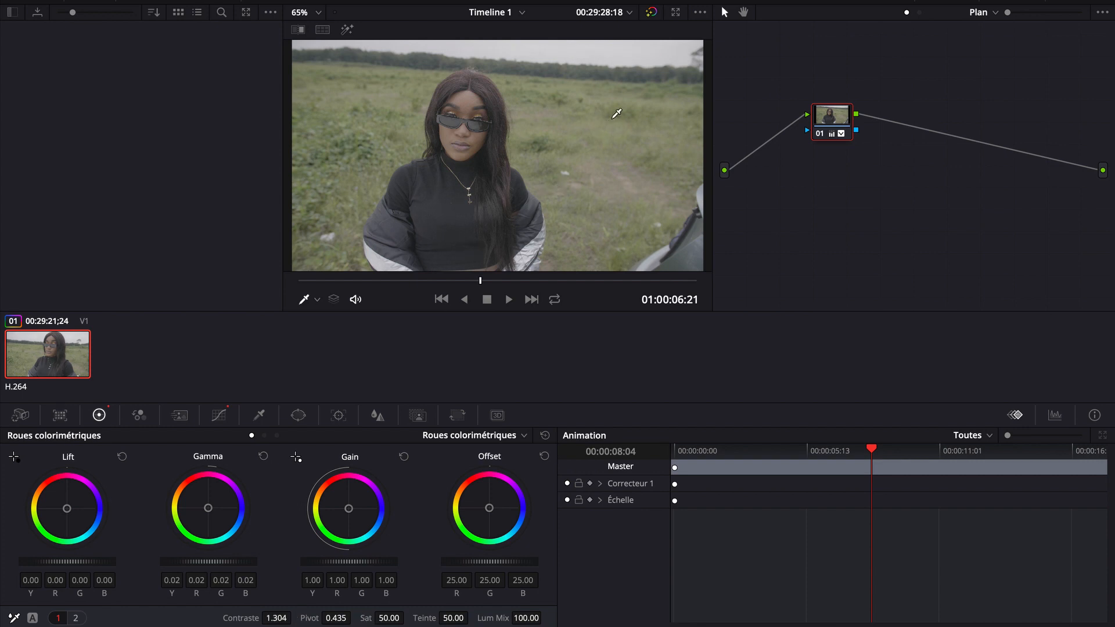
Step: Examine the contrast correction in an enlarged and full-screen view, comparing the image with and without the grade
{"action": "left_click", "coordinate": [675, 11]}
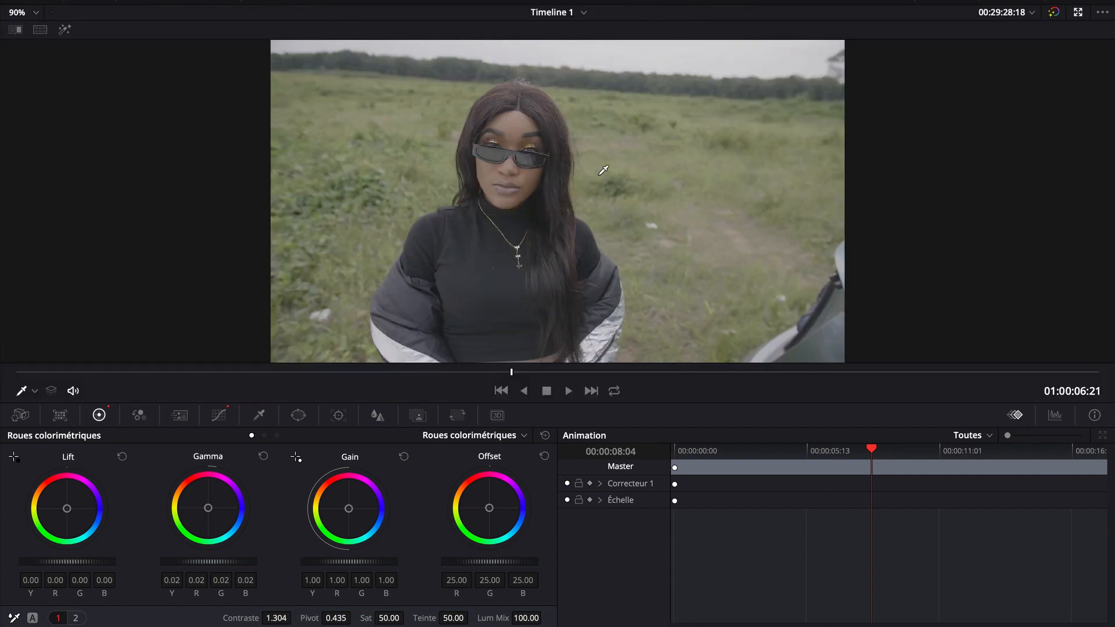
{"action": "key", "text": "ctrl+f"}
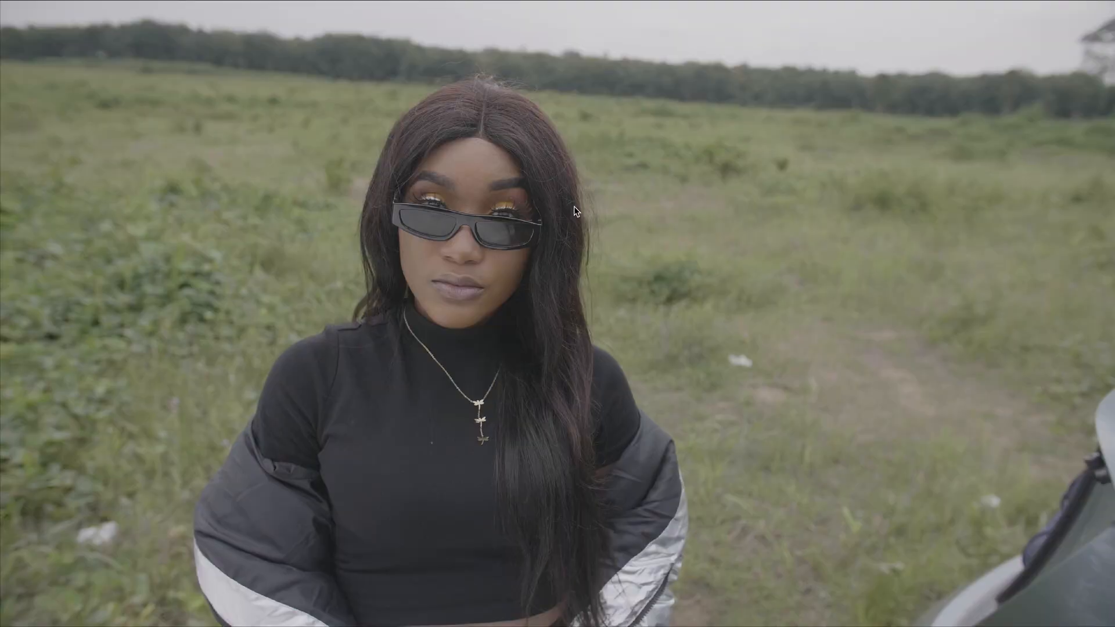
{"action": "key", "text": "Escape"}
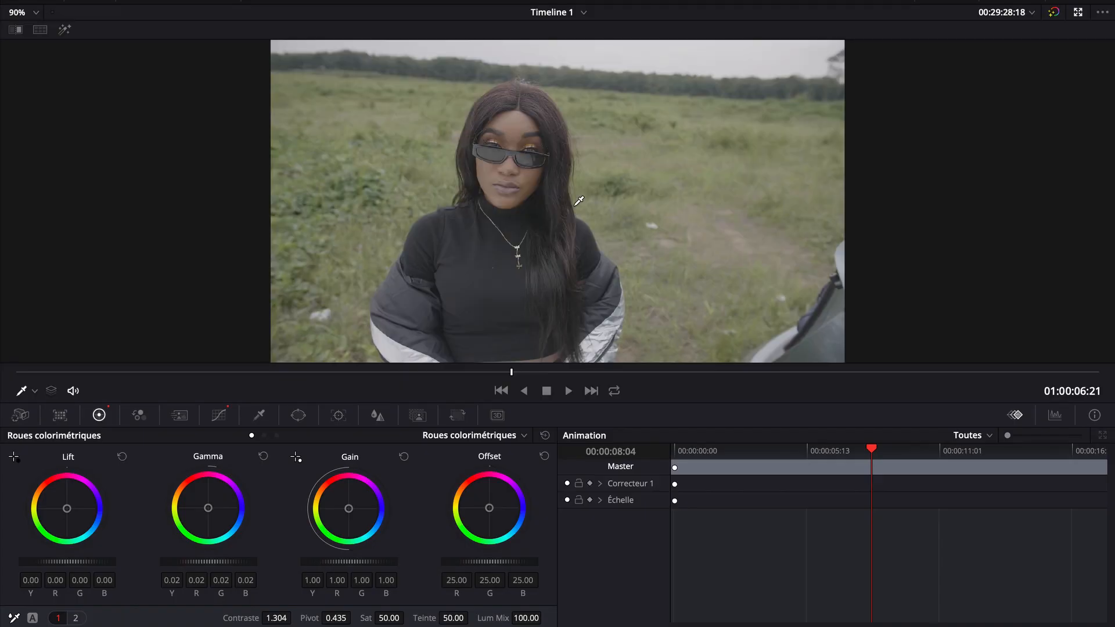
{"action": "left_click", "coordinate": [1054, 12]}
{"action": "left_click", "coordinate": [1054, 12]}
{"action": "left_click", "coordinate": [1054, 13]}
{"action": "left_click", "coordinate": [1054, 12]}
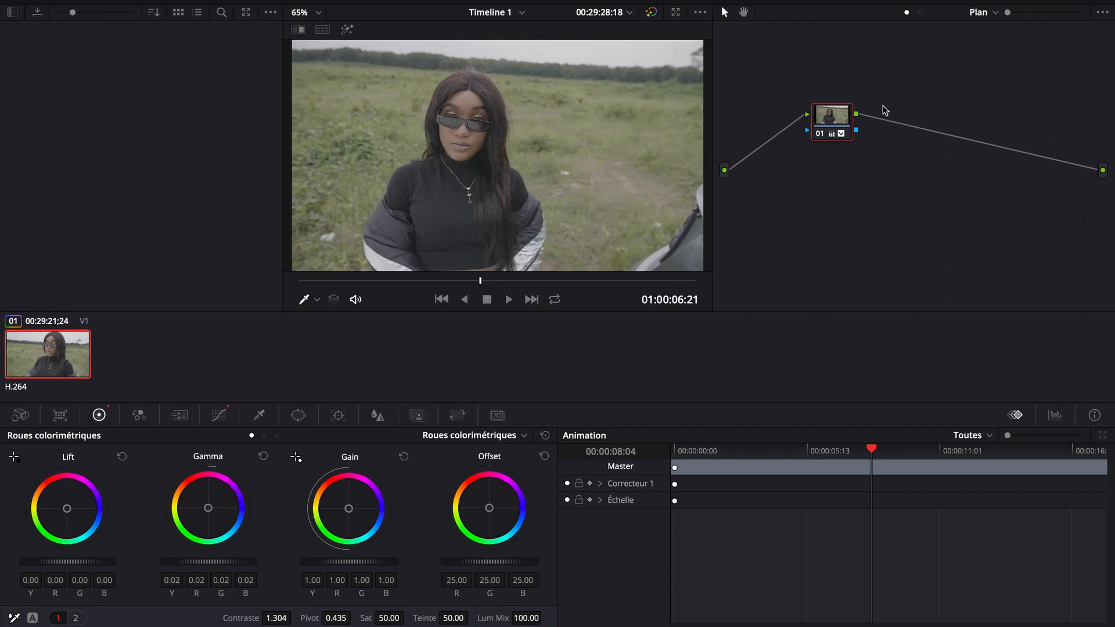
Step: Set node 01's temperature to 130.0, its tint to -4.50 and its midtone detail to 49.50
{"action": "left_click_drag", "start_coordinate": [825, 123], "coordinate": [792, 100]}
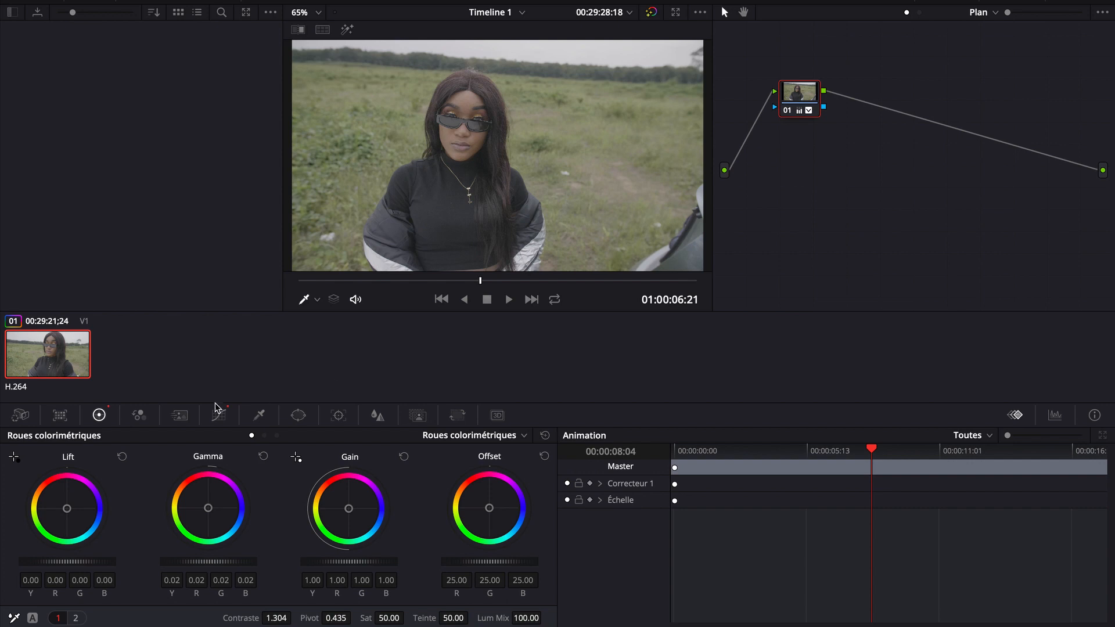
{"action": "left_click", "coordinate": [76, 618]}
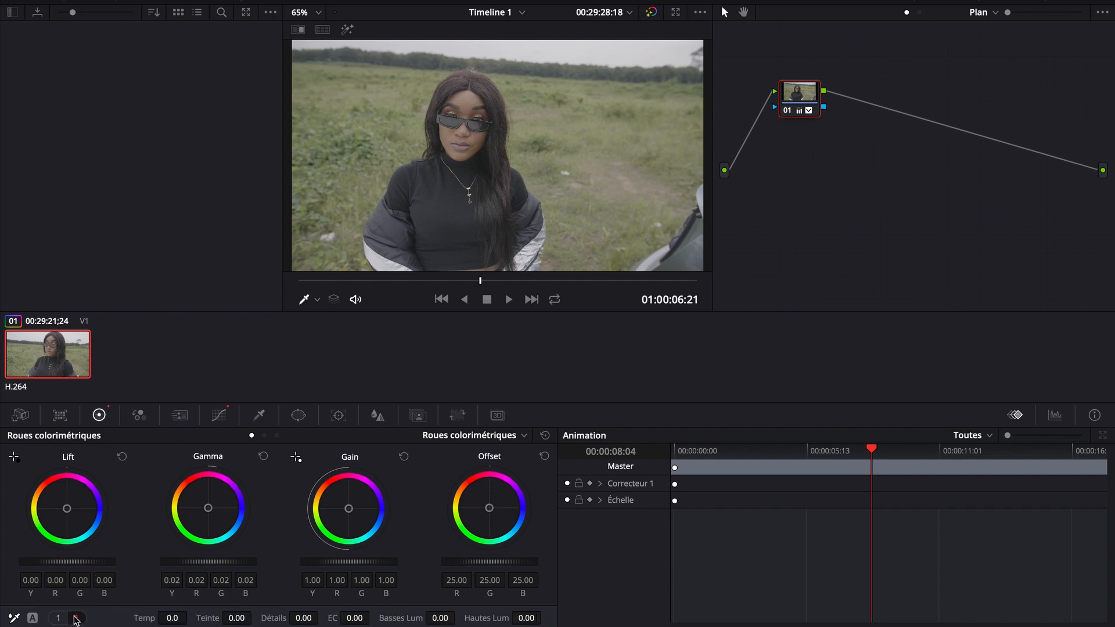
{"action": "left_click", "coordinate": [172, 618]}
{"action": "left_click_drag", "start_coordinate": [173, 618], "coordinate": [180, 618]}
{"action": "left_click_drag", "start_coordinate": [239, 620], "coordinate": [235, 620]}
{"action": "left_click_drag", "start_coordinate": [303, 617], "coordinate": [368, 618]}
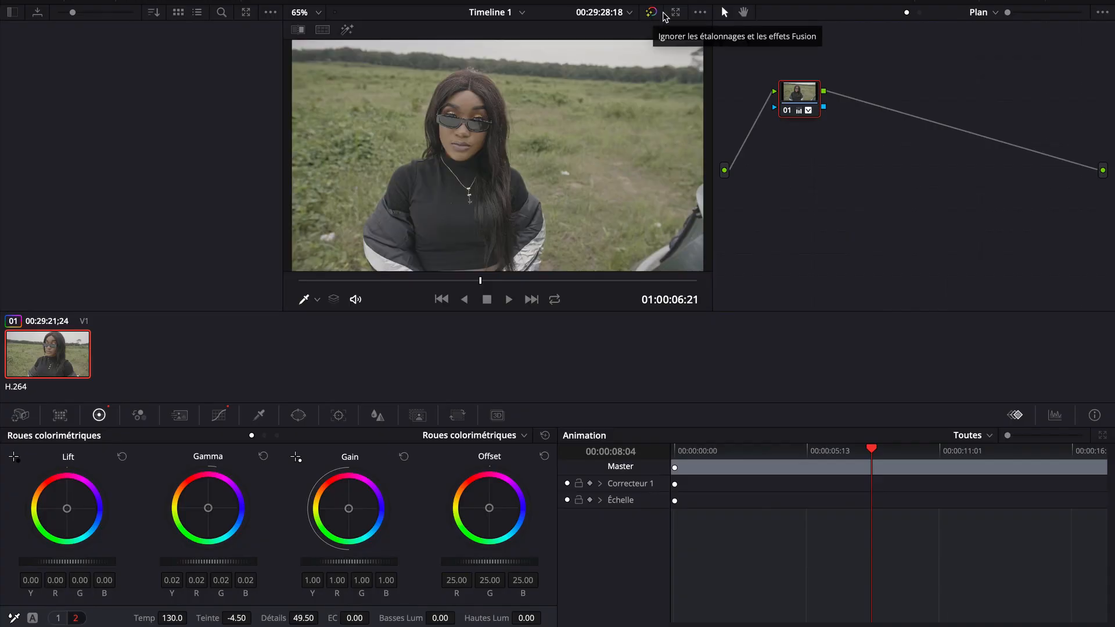
Step: Compare the image with and without the grade in the enlarged viewer, and restore the normal layout
{"action": "left_click", "coordinate": [676, 12]}
{"action": "left_click", "coordinate": [1053, 14]}
{"action": "left_click", "coordinate": [1054, 15]}
{"action": "left_click", "coordinate": [1054, 15]}
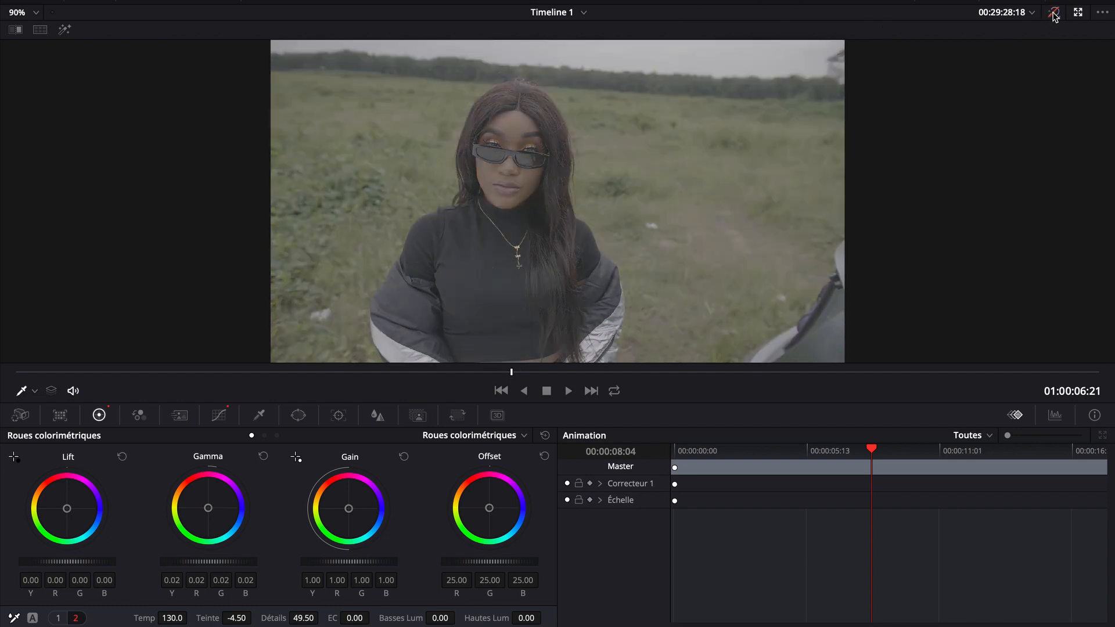
{"action": "left_click", "coordinate": [1054, 15]}
{"action": "left_click", "coordinate": [1053, 14]}
{"action": "left_click", "coordinate": [1054, 14]}
{"action": "left_click", "coordinate": [1054, 14]}
{"action": "left_click", "coordinate": [1054, 15]}
{"action": "left_click", "coordinate": [1078, 14]}
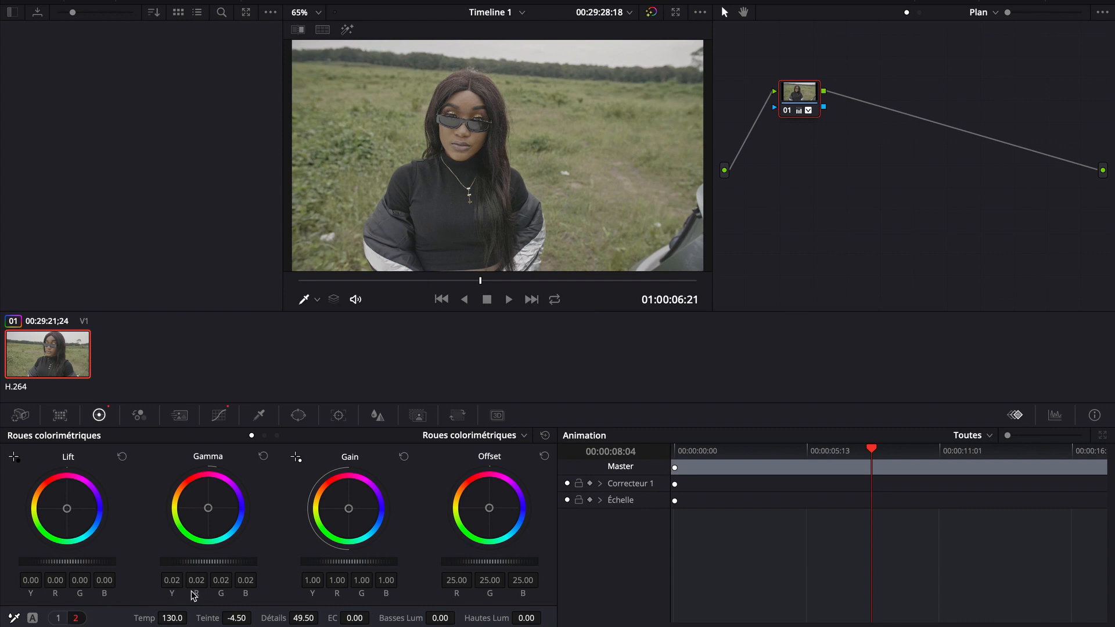
Step: Set node 01's saturation to 70.00 and check the image full screen
{"action": "left_click", "coordinate": [61, 618]}
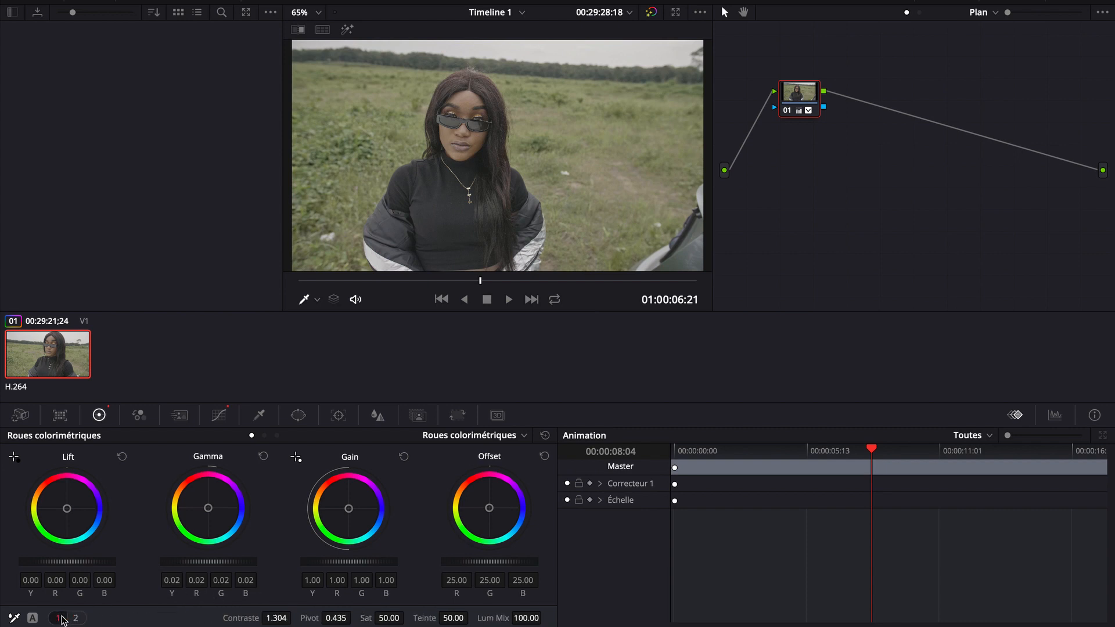
{"action": "left_click_drag", "start_coordinate": [388, 619], "coordinate": [455, 617]}
{"action": "key", "text": "ctrl+f"}
{"action": "key", "text": "ctrl+f"}
Step: Examine the saturation correction in the enlarged viewer by bypassing and re-enabling the grade, and return to the normal layout
{"action": "left_click", "coordinate": [675, 11]}
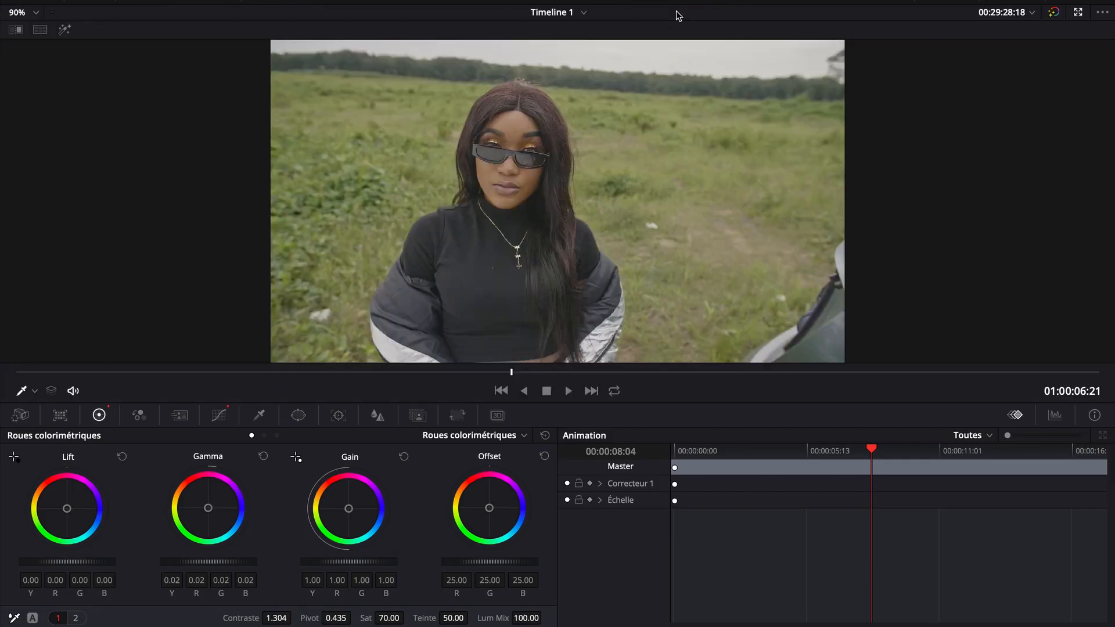
{"action": "left_click", "coordinate": [1055, 14]}
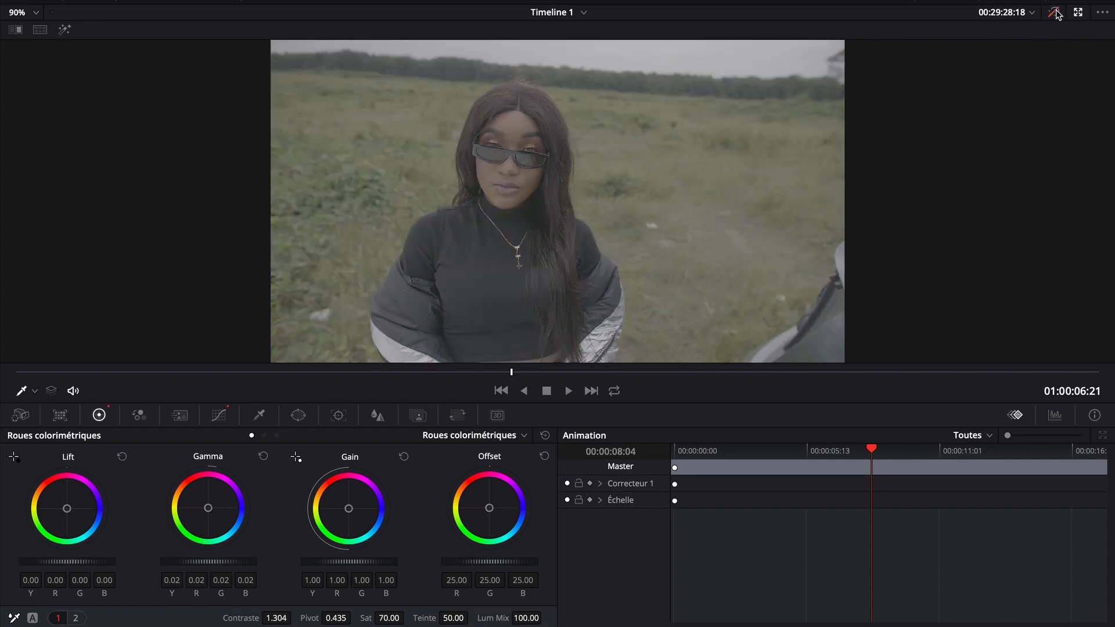
{"action": "left_click", "coordinate": [1056, 14]}
{"action": "left_click", "coordinate": [1056, 13]}
{"action": "left_click", "coordinate": [1056, 14]}
{"action": "left_click", "coordinate": [1056, 14]}
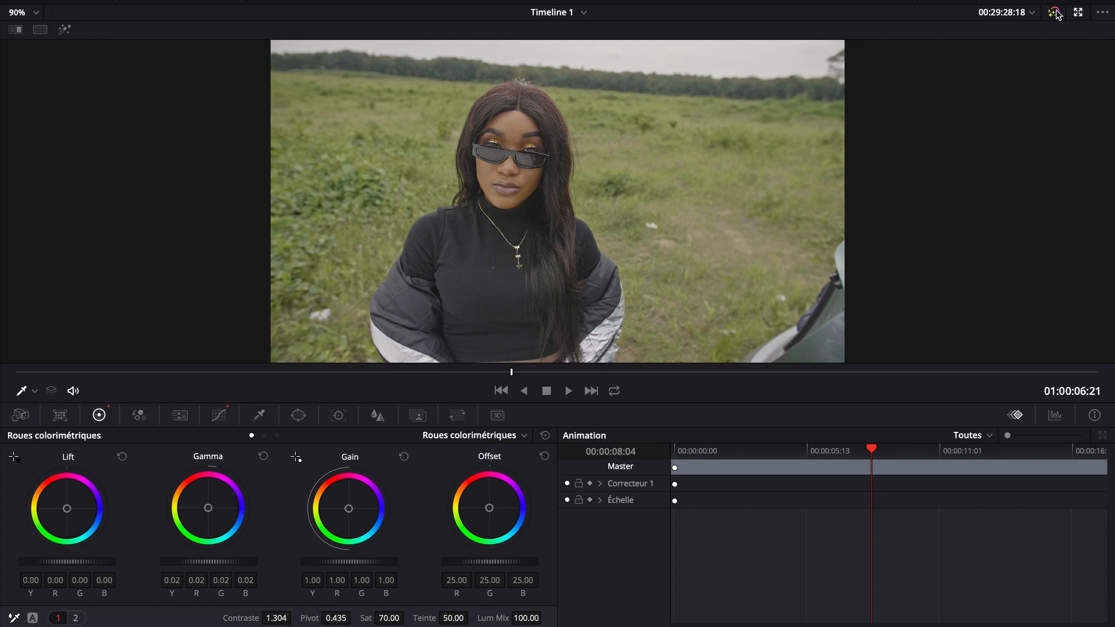
{"action": "left_click", "coordinate": [1077, 13]}
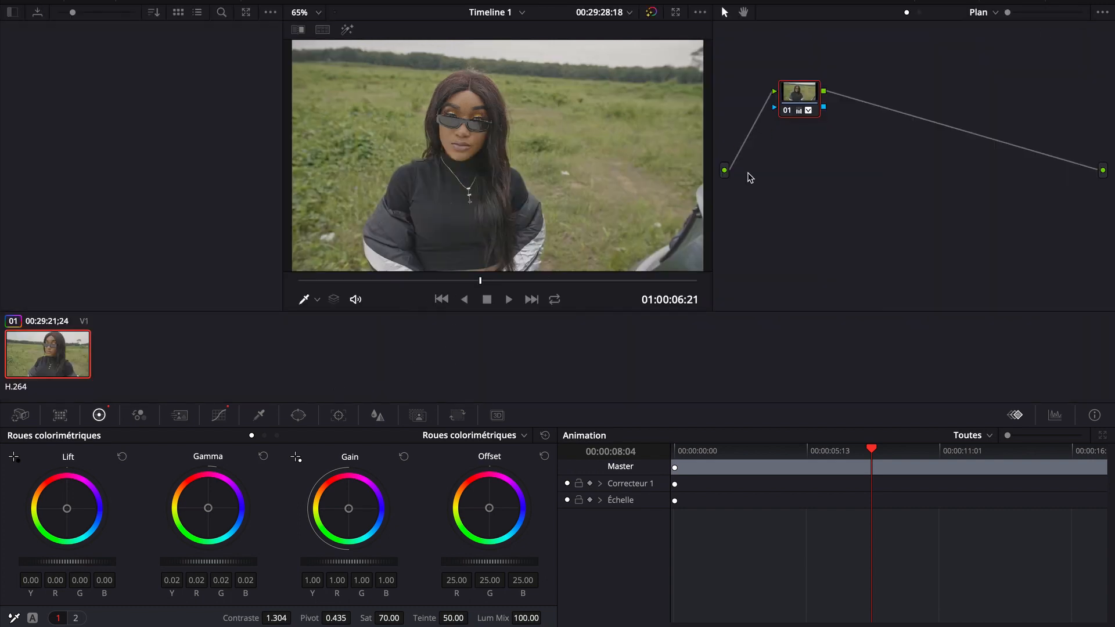
Step: Add a serial corrector node after node 01 and arrange the two nodes in the graph
{"action": "left_click_drag", "start_coordinate": [795, 92], "coordinate": [775, 111]}
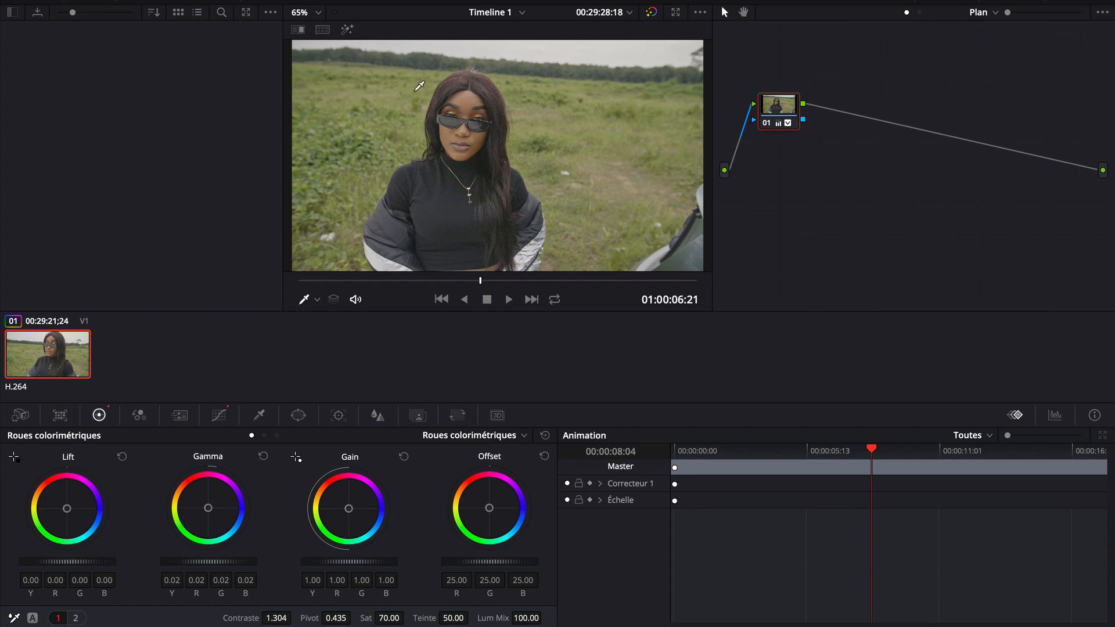
{"action": "right_click", "coordinate": [789, 112]}
{"action": "mouse_move", "coordinate": [865, 175]}
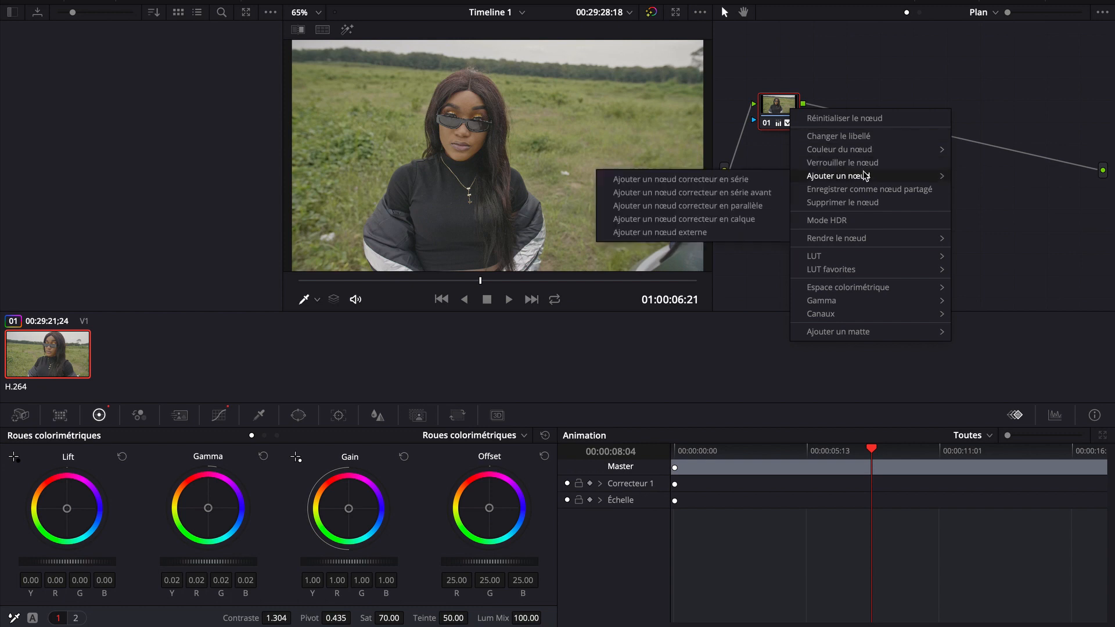
{"action": "left_click", "coordinate": [773, 178]}
{"action": "mouse_move", "coordinate": [864, 110]}
{"action": "left_mouse_down"}
{"action": "mouse_move", "coordinate": [893, 112]}
{"action": "mouse_move", "coordinate": [877, 119]}
{"action": "left_mouse_up"}
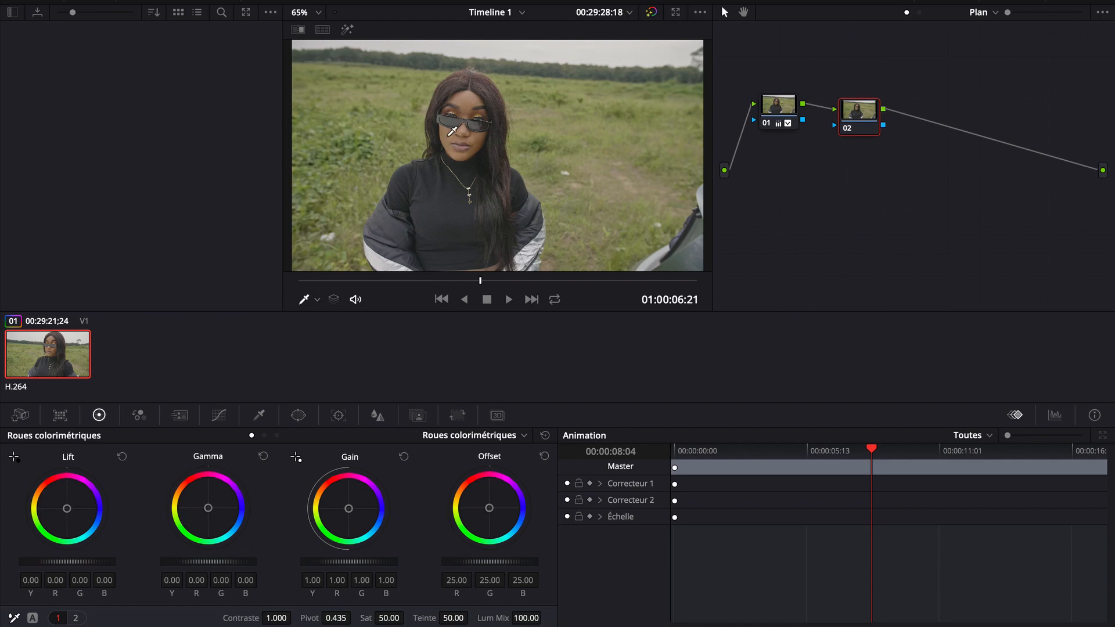
Step: Sample the woman's forehead skin with node 02's HSL qualifier and highlight the selected area in the viewer
{"action": "left_click", "coordinate": [259, 415]}
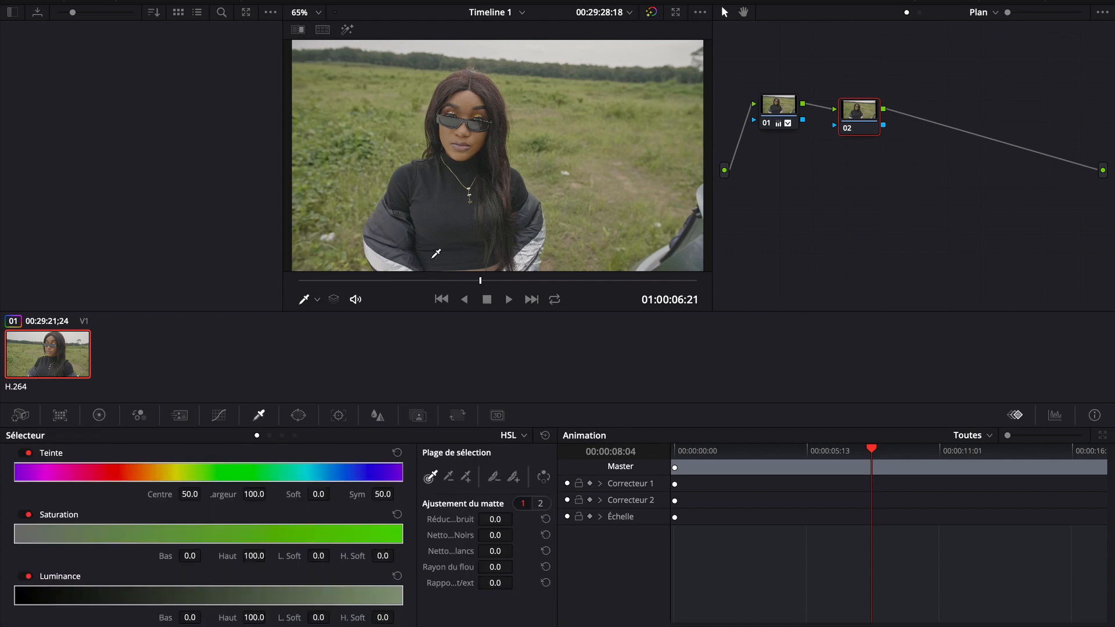
{"action": "left_click", "coordinate": [470, 91]}
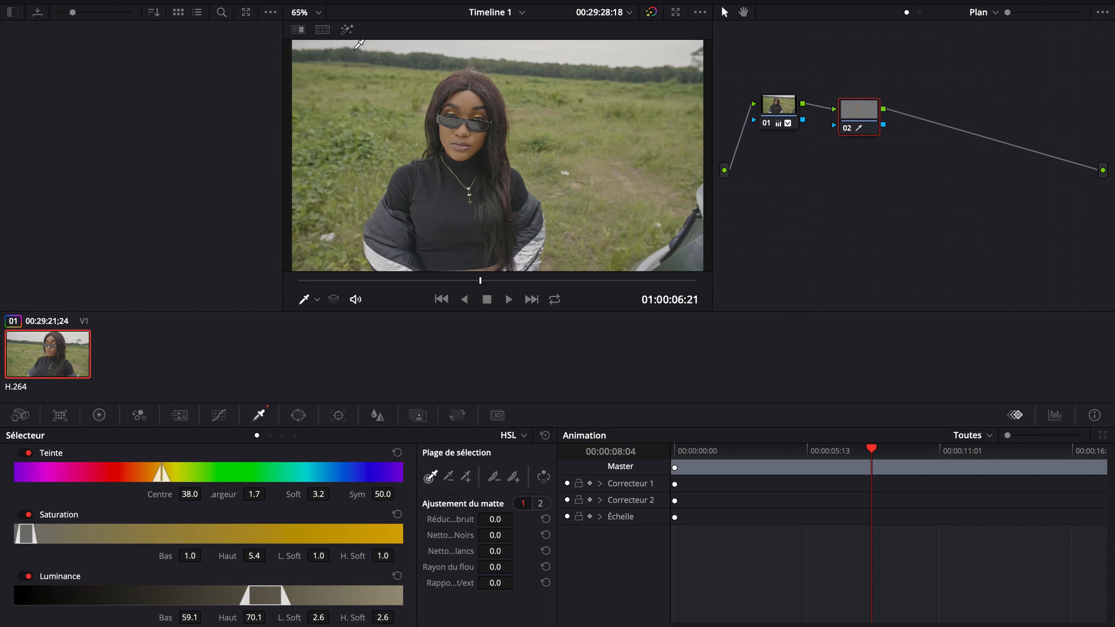
{"action": "left_click", "coordinate": [344, 32]}
{"action": "left_click", "coordinate": [343, 31]}
{"action": "left_click", "coordinate": [344, 32]}
{"action": "left_click", "coordinate": [343, 32]}
{"action": "left_click", "coordinate": [344, 32]}
{"action": "left_click", "coordinate": [344, 32]}
{"action": "left_click", "coordinate": [344, 32]}
{"action": "left_click", "coordinate": [344, 32]}
{"action": "left_click", "coordinate": [344, 32]}
{"action": "left_click", "coordinate": [344, 32]}
{"action": "left_click", "coordinate": [344, 32]}
{"action": "left_click", "coordinate": [344, 32]}
{"action": "left_click", "coordinate": [343, 32]}
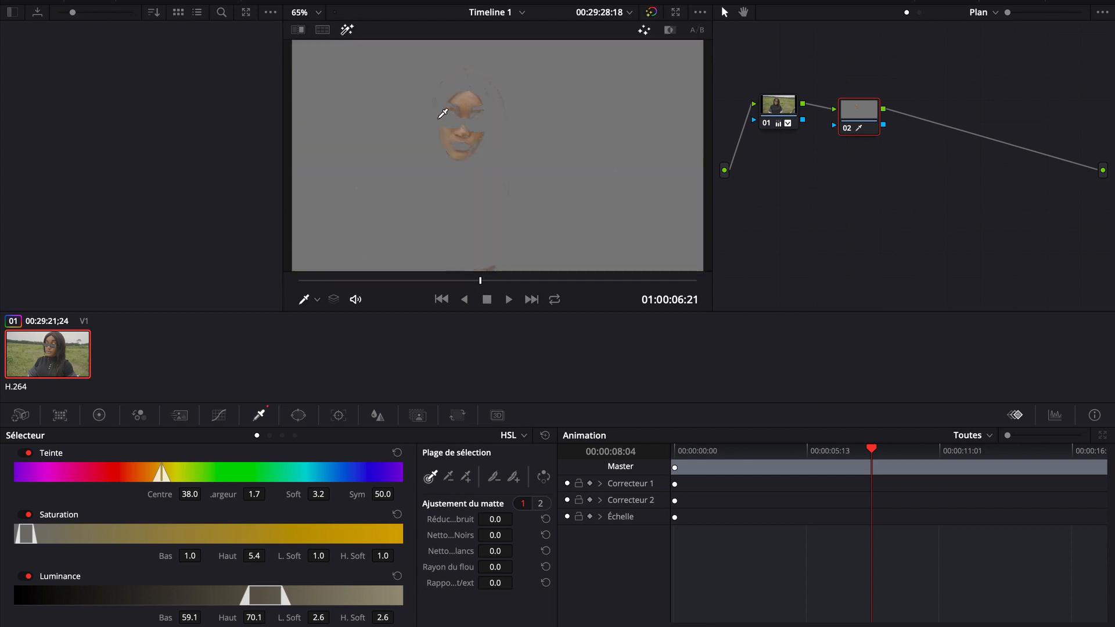
Step: Refine the skin selection to hue center 38.3 and width 5.8, saturation 1.8–6.3 and luminance 59.0–69.9, and turn off the highlight
{"action": "left_click_drag", "start_coordinate": [261, 590], "coordinate": [261, 589]}
{"action": "left_click_drag", "start_coordinate": [159, 475], "coordinate": [161, 472]}
{"action": "left_click_drag", "start_coordinate": [27, 536], "coordinate": [31, 535]}
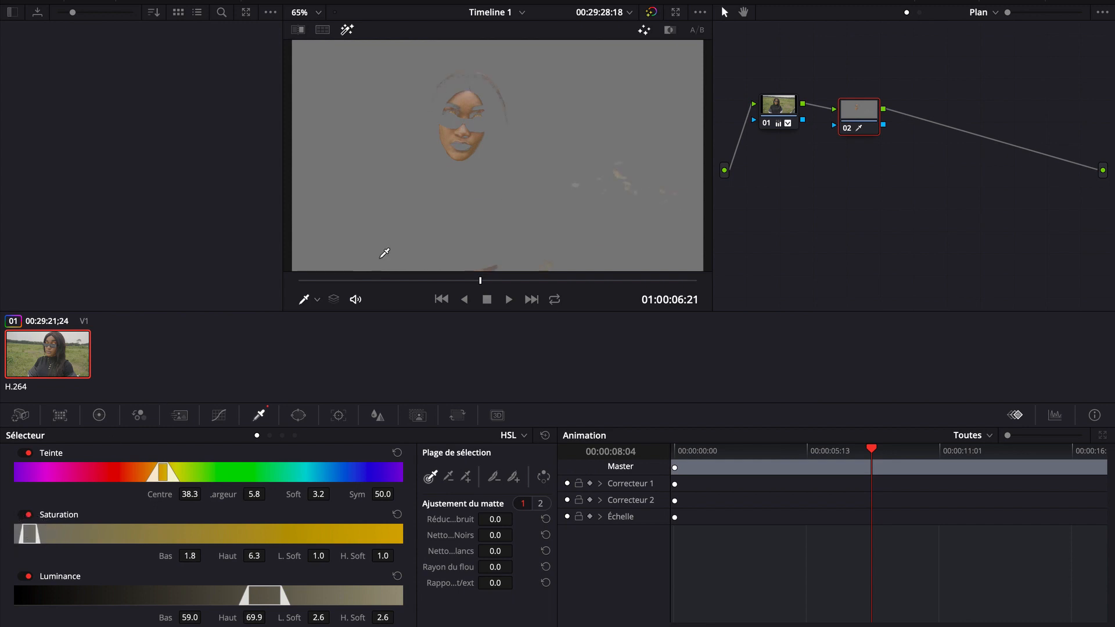
{"action": "left_click", "coordinate": [347, 32]}
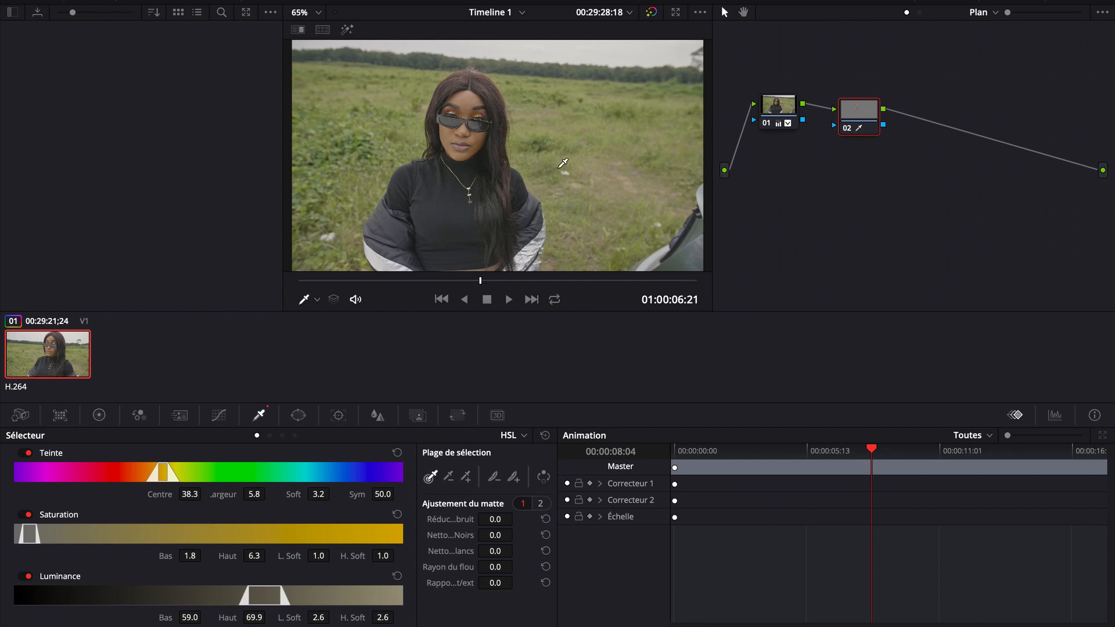
Step: Try color shifts on the selected skin with node 02's gamma wheel, and reset the gamma
{"action": "left_click", "coordinate": [99, 415]}
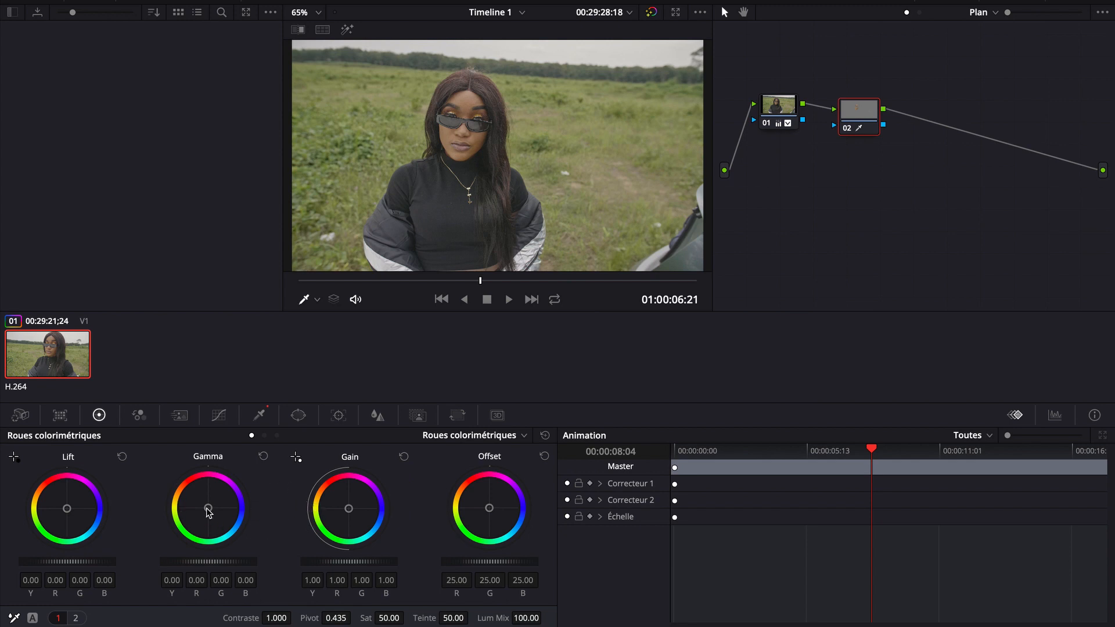
{"action": "left_click_drag", "start_coordinate": [208, 511], "coordinate": [79, 463]}
{"action": "left_click_drag", "start_coordinate": [126, 423], "coordinate": [158, 585]}
{"action": "left_click", "coordinate": [263, 456]}
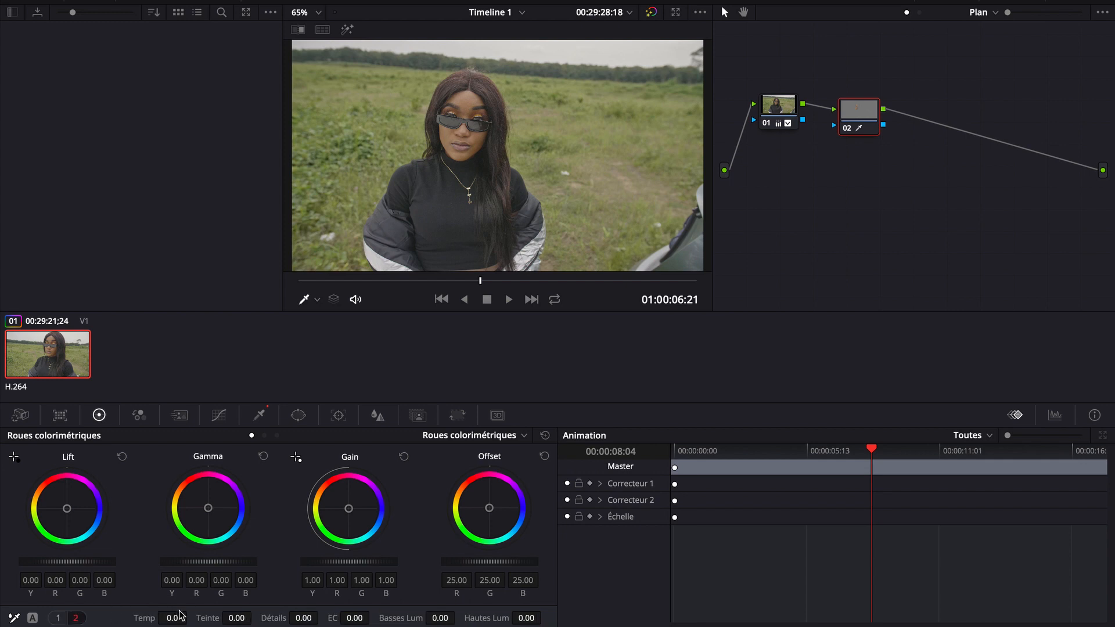
Step: Set node 02's temperature to 720.0, its tint to -4.00 and its midtone detail to -26.00
{"action": "left_click_drag", "start_coordinate": [173, 617], "coordinate": [231, 617]}
{"action": "left_click", "coordinate": [56, 618]}
{"action": "left_click", "coordinate": [74, 620]}
{"action": "mouse_move", "coordinate": [302, 619]}
{"action": "left_mouse_down"}
{"action": "mouse_move", "coordinate": [262, 621]}
{"action": "mouse_move", "coordinate": [303, 619]}
{"action": "left_mouse_up"}
Step: Disable and re-enable node 02 to compare the skin with and without its correction
{"action": "left_click", "coordinate": [847, 129]}
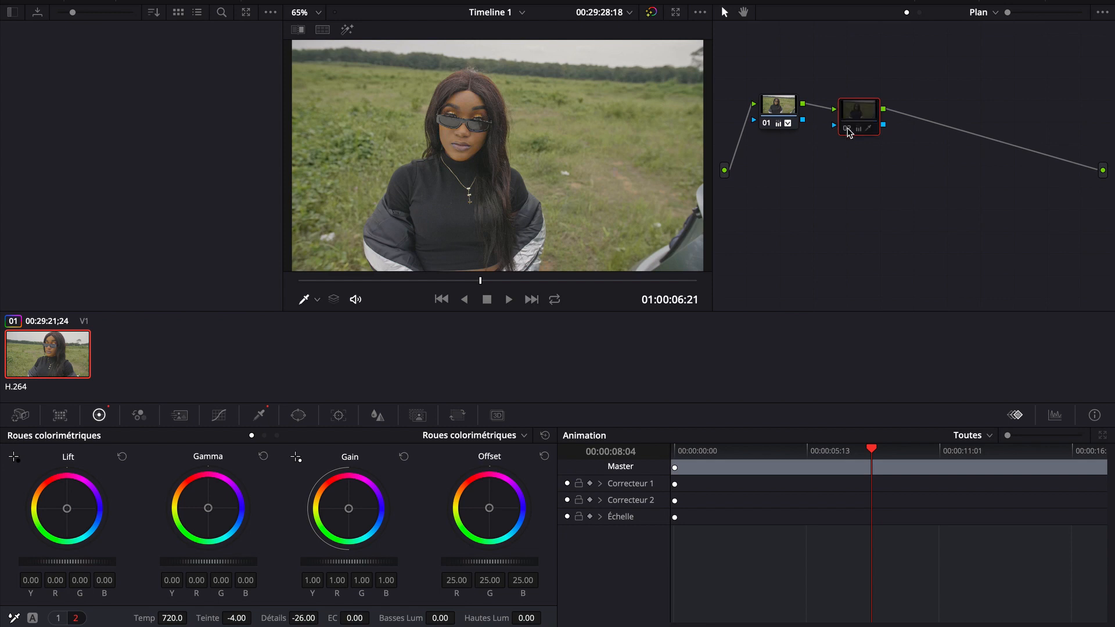
{"action": "left_click", "coordinate": [847, 129]}
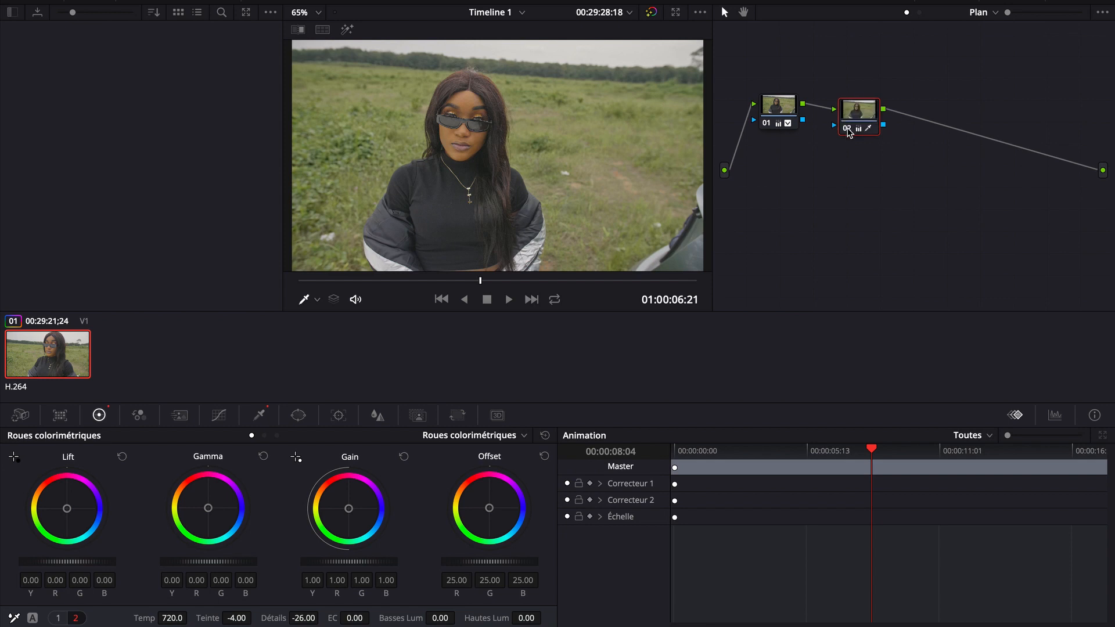
{"action": "left_click", "coordinate": [847, 129]}
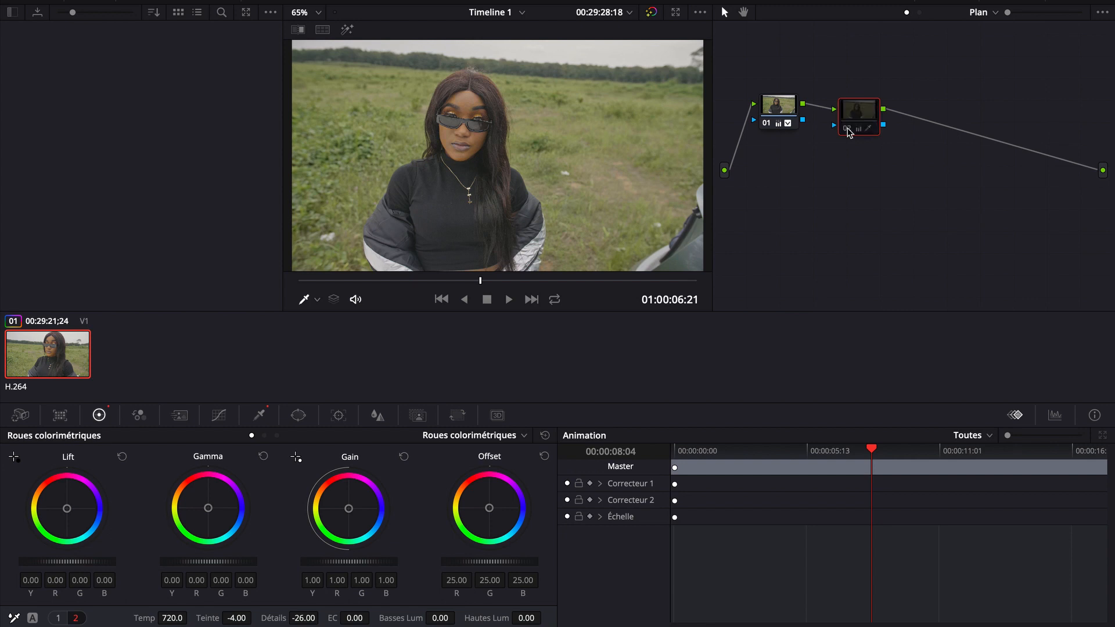
{"action": "left_click", "coordinate": [848, 129]}
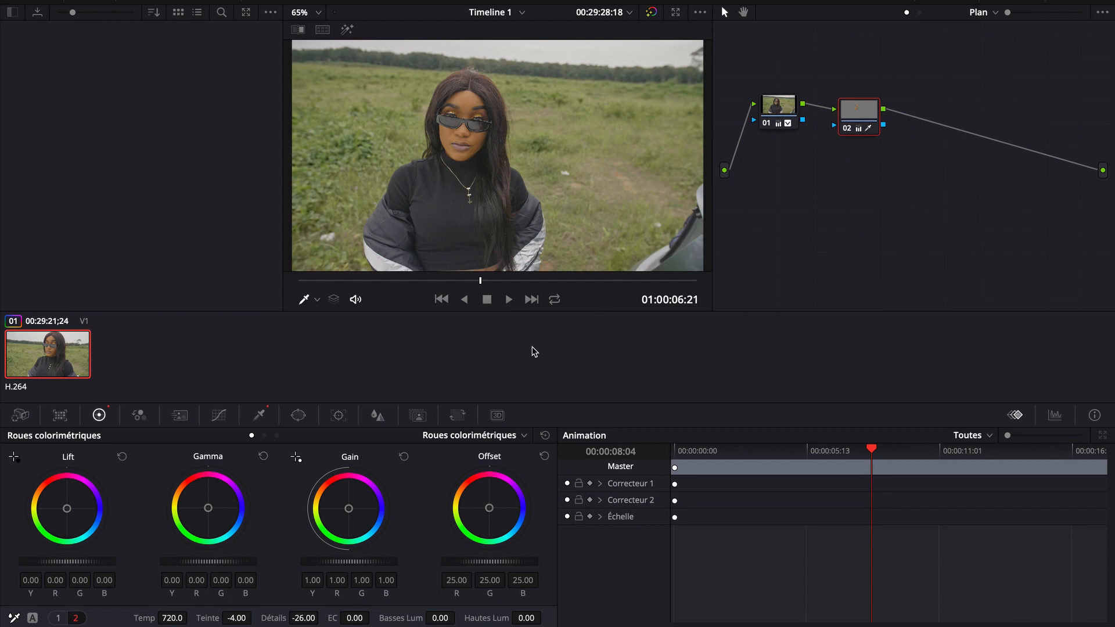
Step: Move node 02 higher, add a corrector node parallel to it, and place the new node below it
{"action": "left_click_drag", "start_coordinate": [866, 114], "coordinate": [861, 91]}
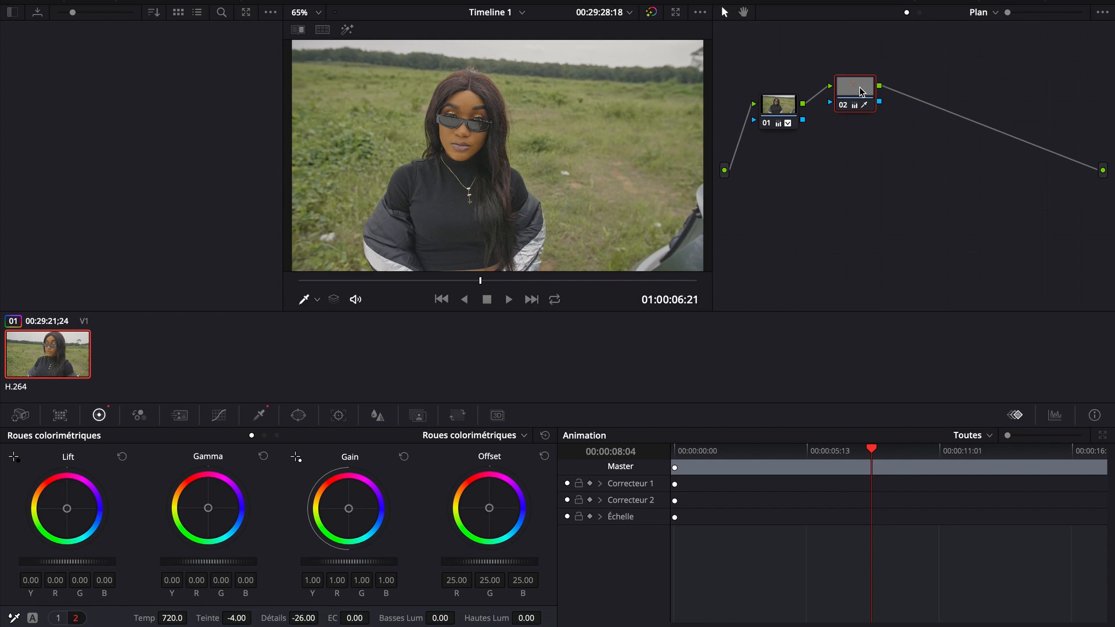
{"action": "right_click", "coordinate": [859, 96]}
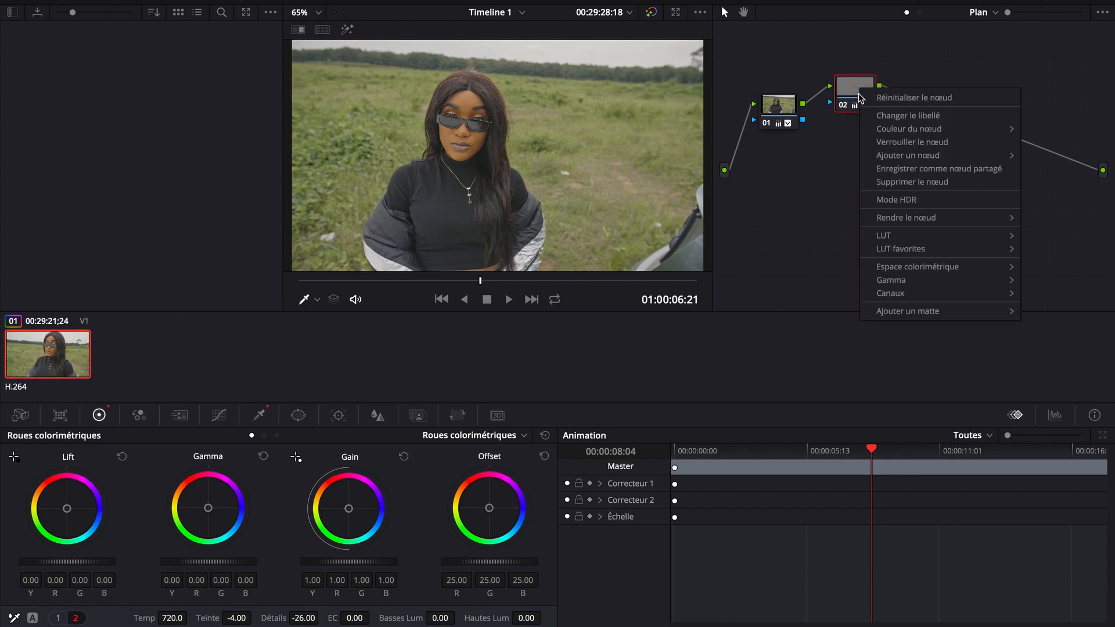
{"action": "mouse_move", "coordinate": [905, 155]}
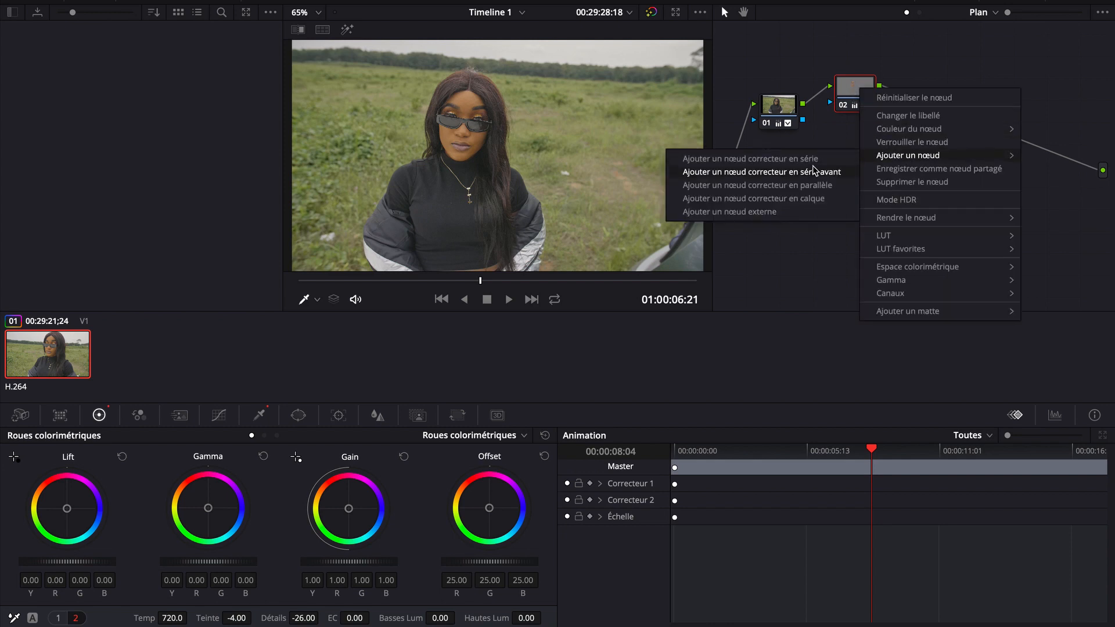
{"action": "left_click", "coordinate": [807, 185]}
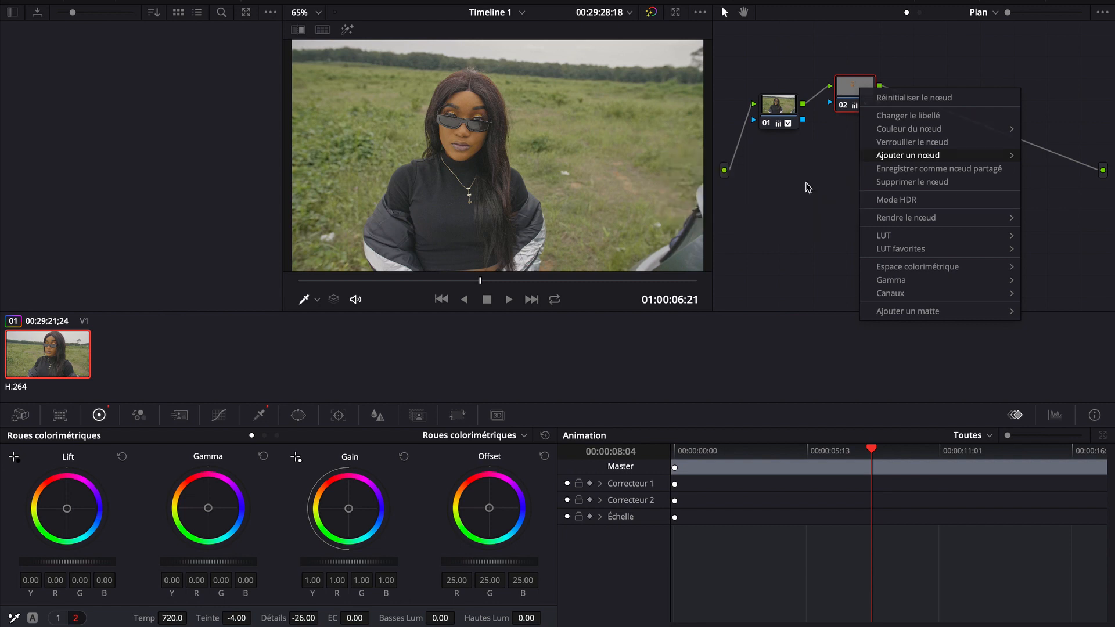
{"action": "left_click_drag", "start_coordinate": [854, 143], "coordinate": [854, 155]}
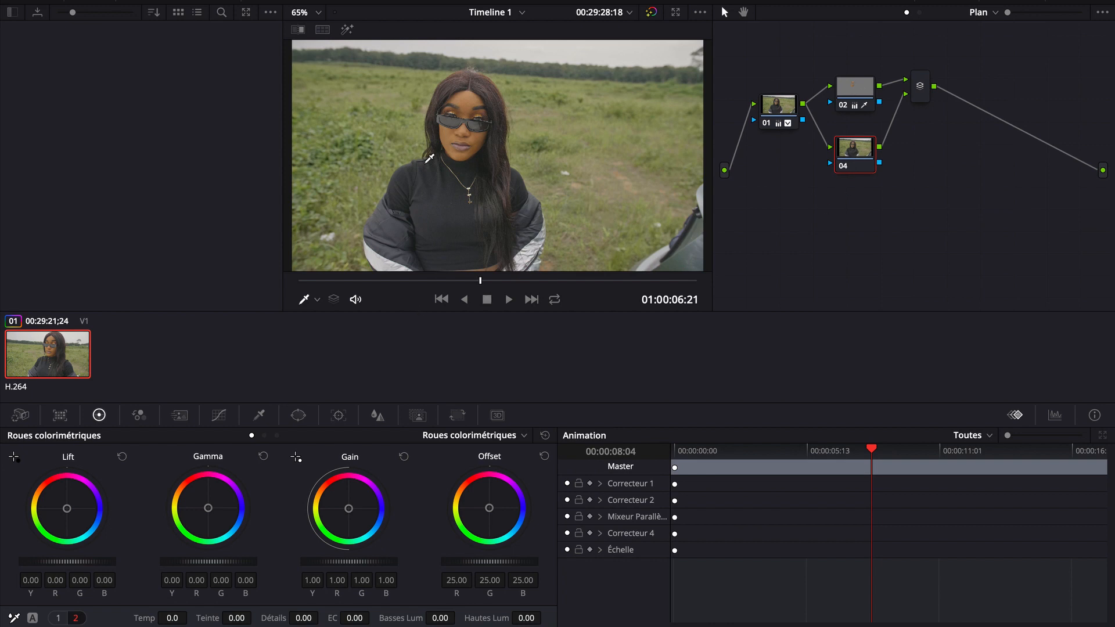
Step: Sample the grass beside the woman with node 04's HSL qualifier and highlight the selection
{"action": "left_click", "coordinate": [261, 415]}
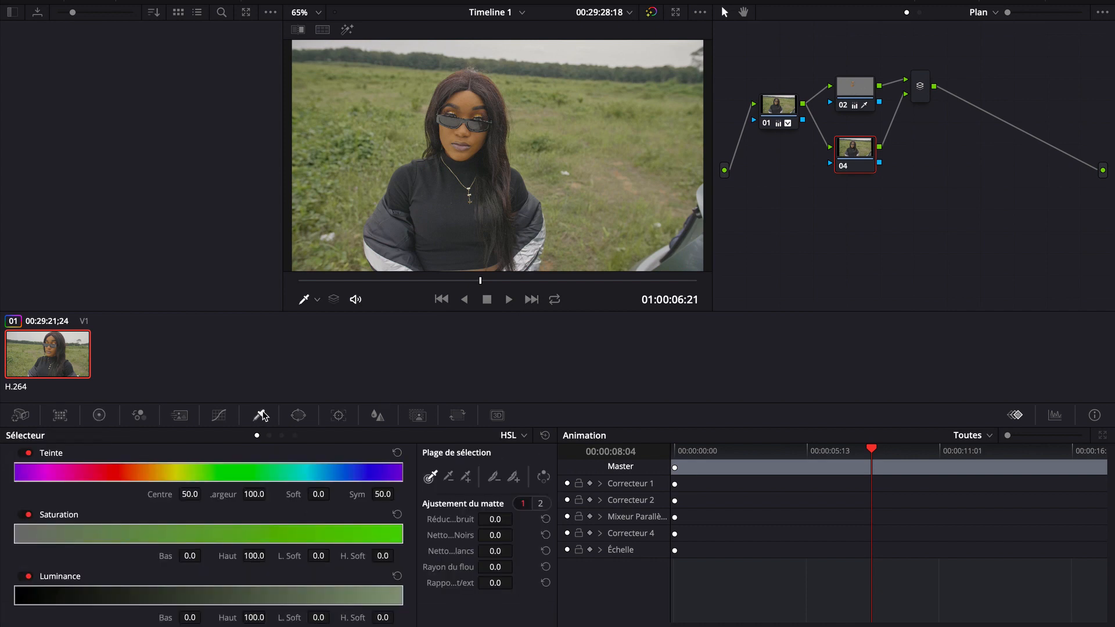
{"action": "left_click", "coordinate": [570, 118]}
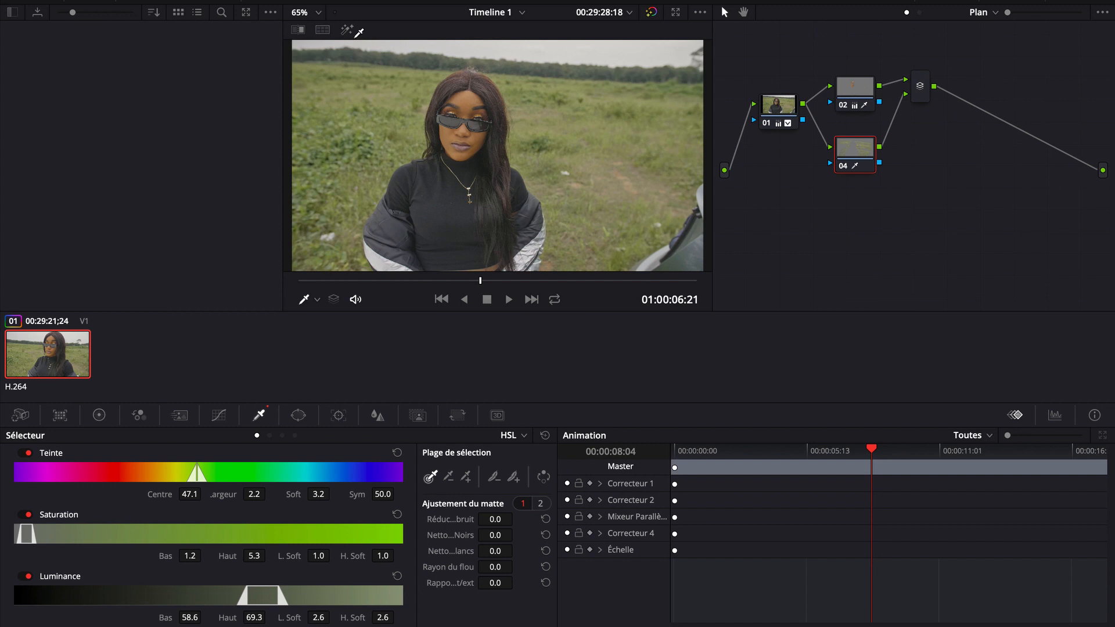
{"action": "left_click", "coordinate": [346, 29]}
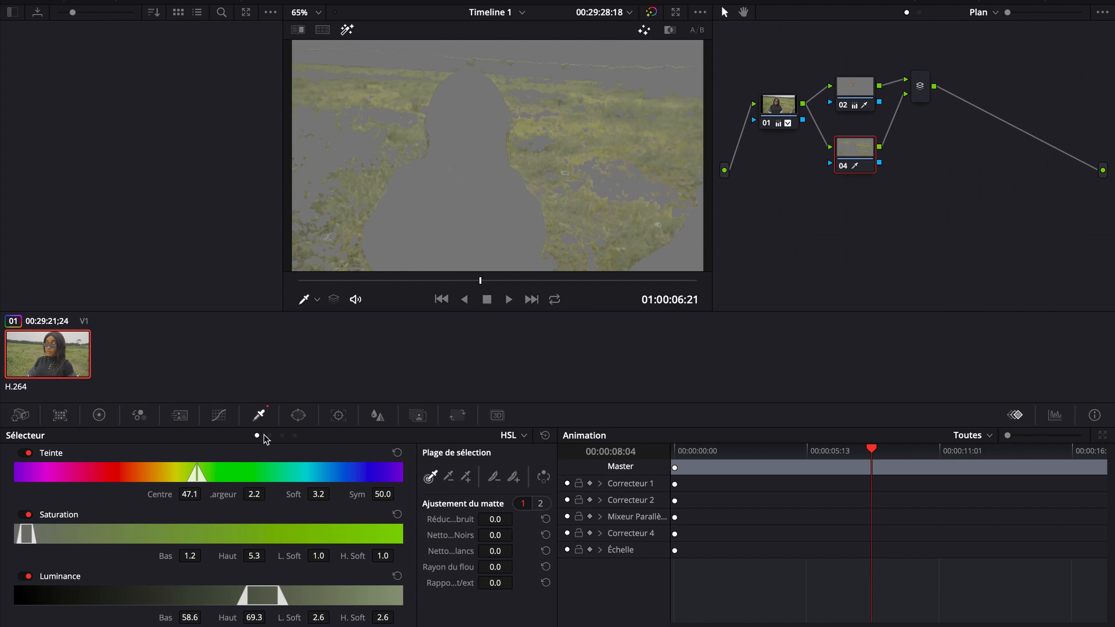
Step: Refine the grass selection to hue center 47.6 and width 6.0, saturation 0.0–4.2 and luminance 59.8–70.5, and turn off the highlight
{"action": "left_click_drag", "start_coordinate": [195, 474], "coordinate": [187, 478]}
{"action": "mouse_move", "coordinate": [262, 593]}
{"action": "left_mouse_down"}
{"action": "mouse_move", "coordinate": [250, 592]}
{"action": "mouse_move", "coordinate": [267, 589]}
{"action": "left_mouse_up"}
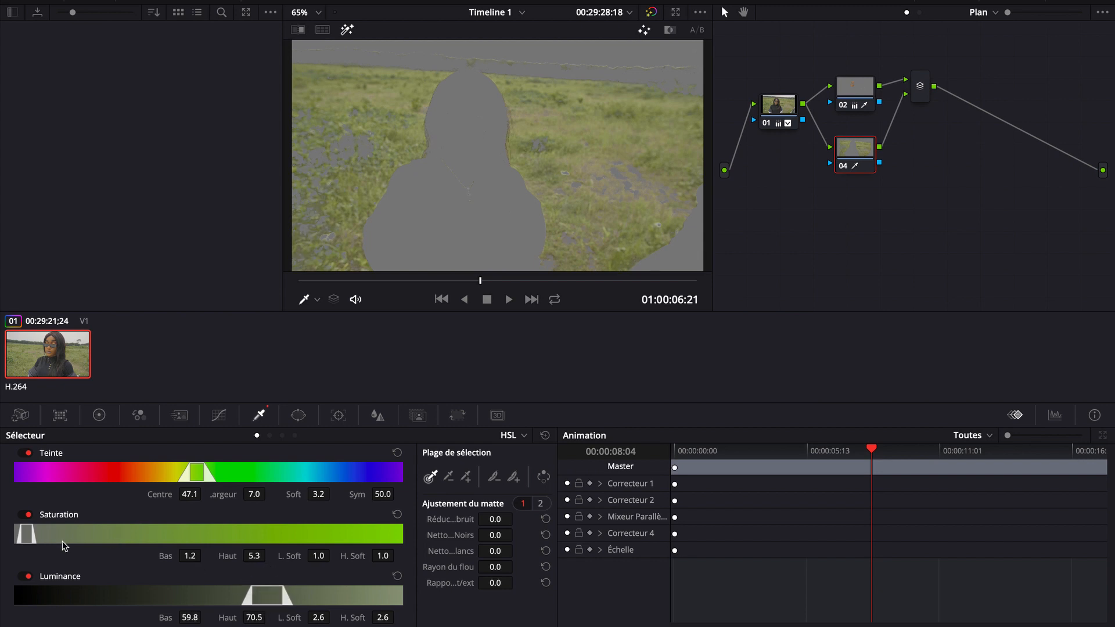
{"action": "left_click_drag", "start_coordinate": [25, 533], "coordinate": [20, 536]}
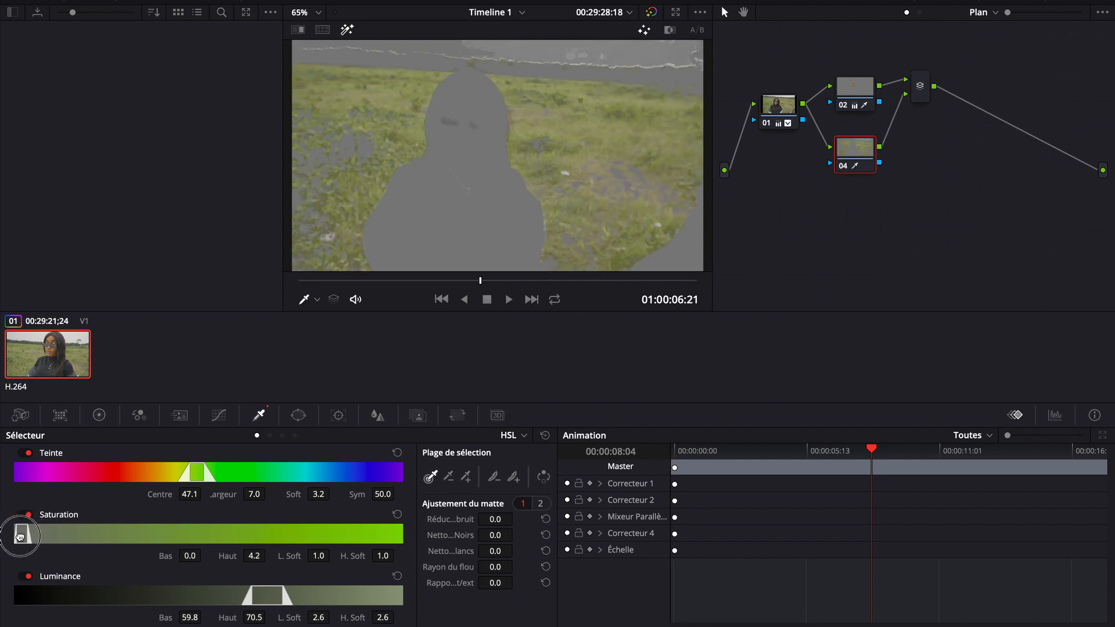
{"action": "left_click_drag", "start_coordinate": [203, 474], "coordinate": [196, 476]}
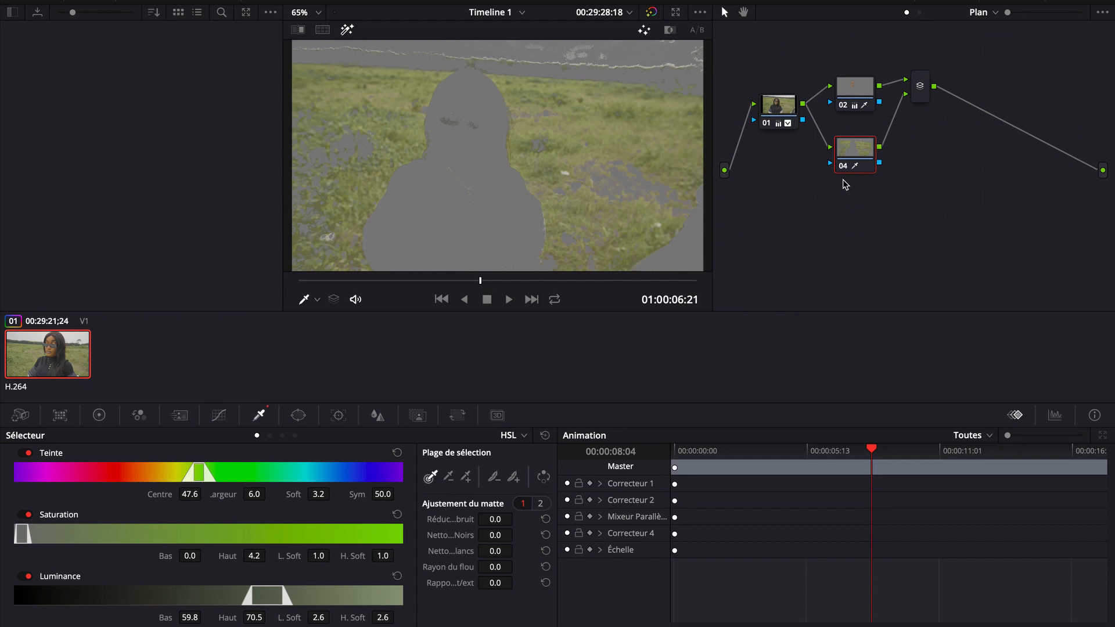
{"action": "left_click", "coordinate": [346, 32]}
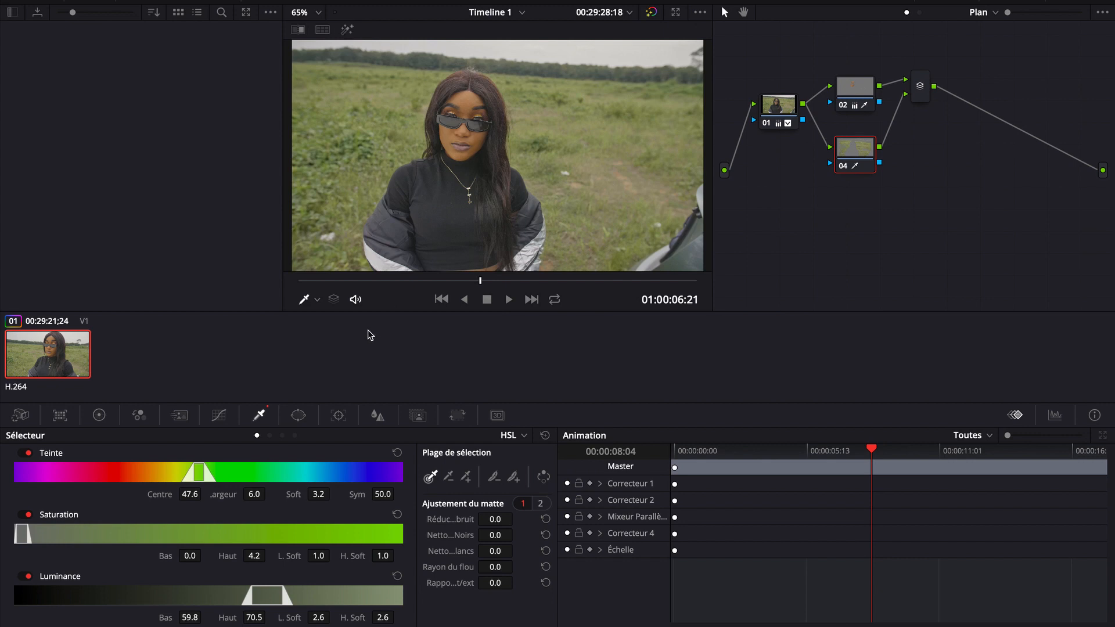
Step: Shift node 04's gamma towards magenta-blue, with red 0.03, green -0.02 and blue 0.08, to recolor the grass
{"action": "left_click", "coordinate": [99, 415]}
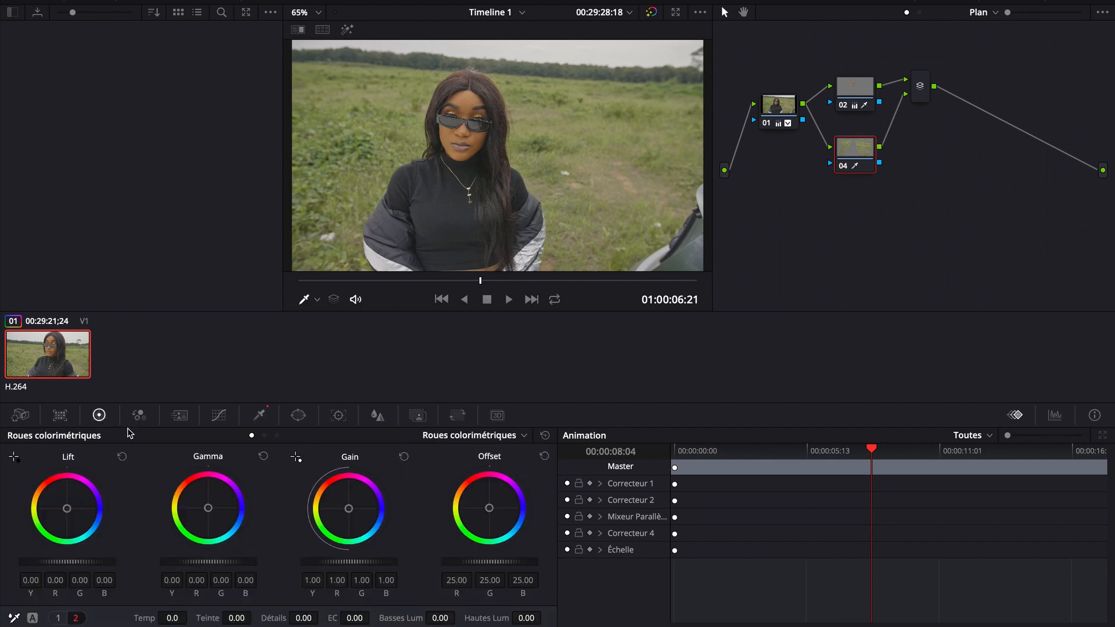
{"action": "left_click_drag", "start_coordinate": [209, 509], "coordinate": [296, 463]}
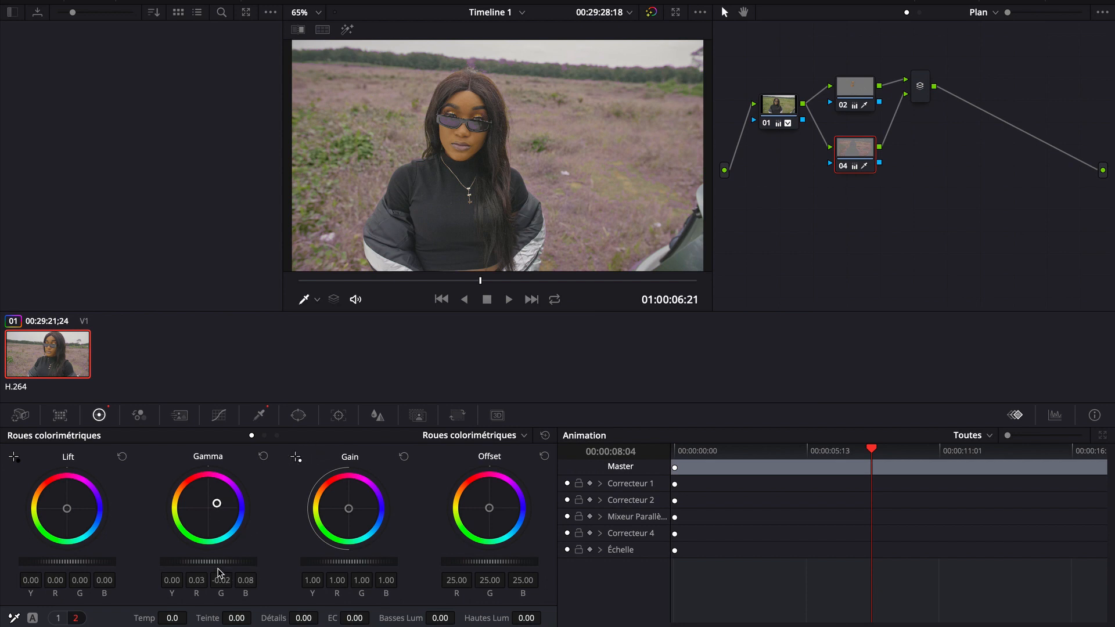
Step: Reset node 04's gamma and try different saturation levels on the grass selection, from 0.00 up to 88.80
{"action": "left_click", "coordinate": [58, 618]}
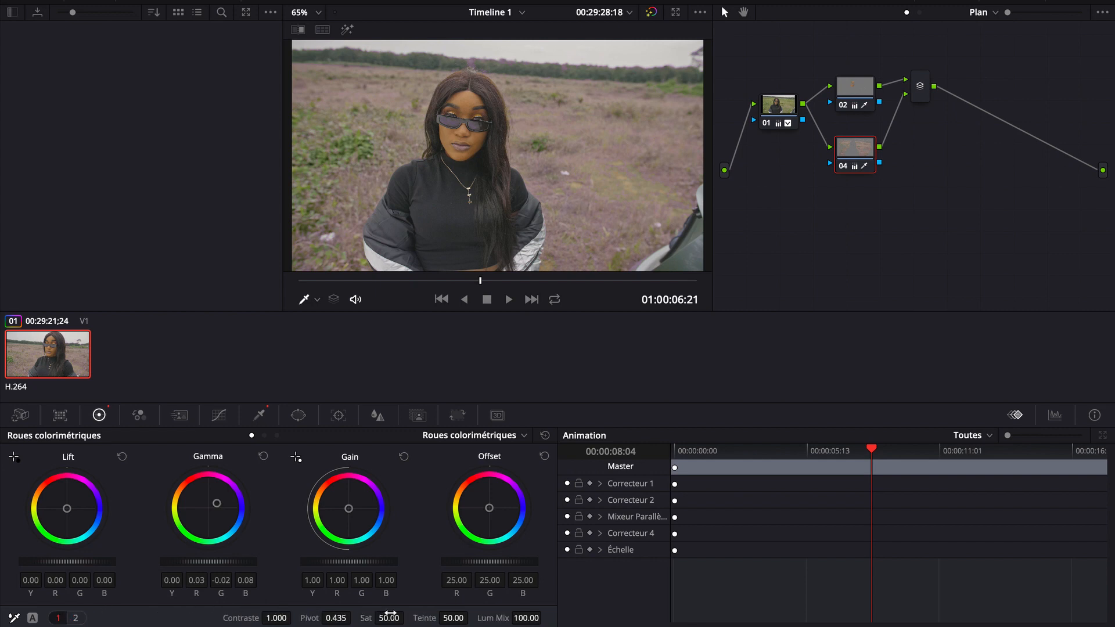
{"action": "left_click_drag", "start_coordinate": [389, 620], "coordinate": [505, 619]}
{"action": "left_click", "coordinate": [263, 457]}
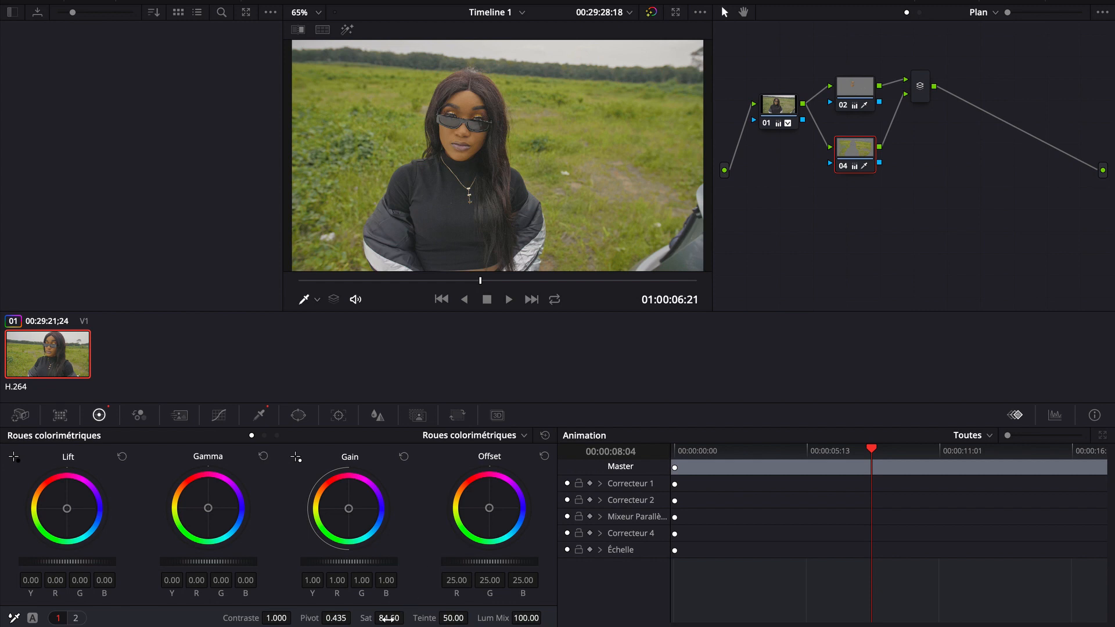
{"action": "mouse_move", "coordinate": [388, 619]}
{"action": "left_mouse_down"}
{"action": "mouse_move", "coordinate": [408, 618]}
{"action": "mouse_move", "coordinate": [383, 619]}
{"action": "left_mouse_up"}
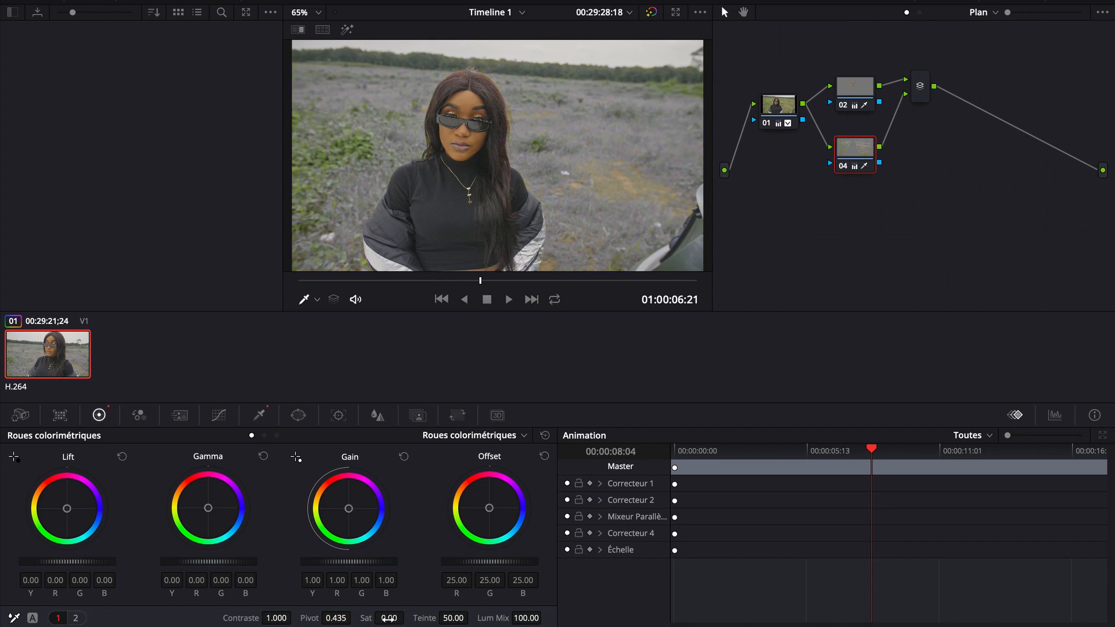
{"action": "left_click_drag", "start_coordinate": [388, 619], "coordinate": [642, 625]}
Step: Reset node 04 to clear its grass qualifier and all of its corrections
{"action": "right_click", "coordinate": [855, 150]}
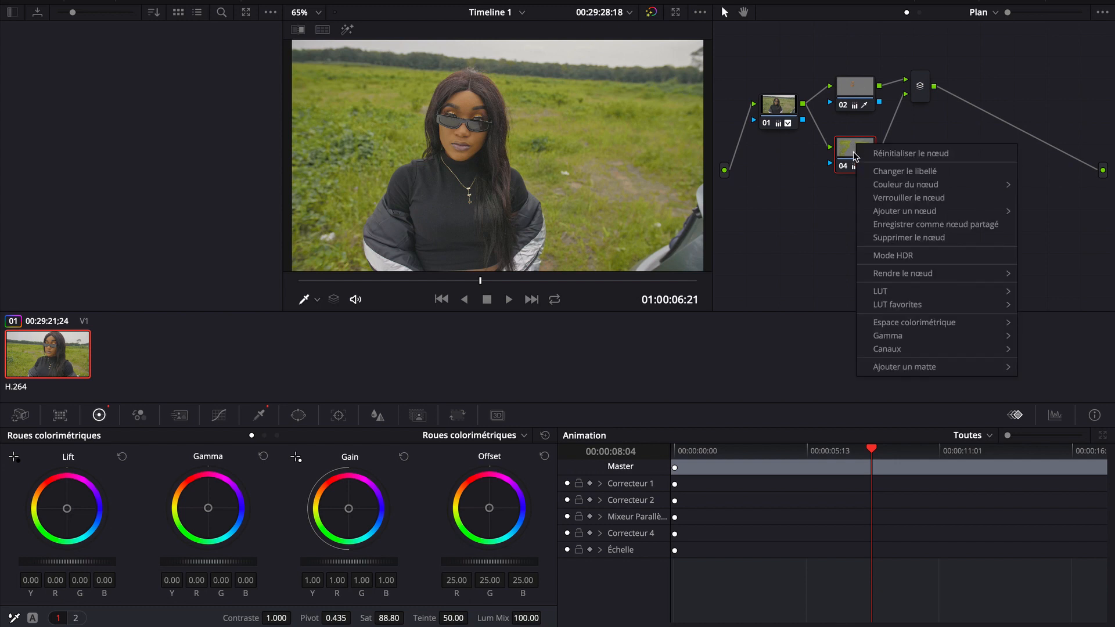
{"action": "key", "text": "Escape"}
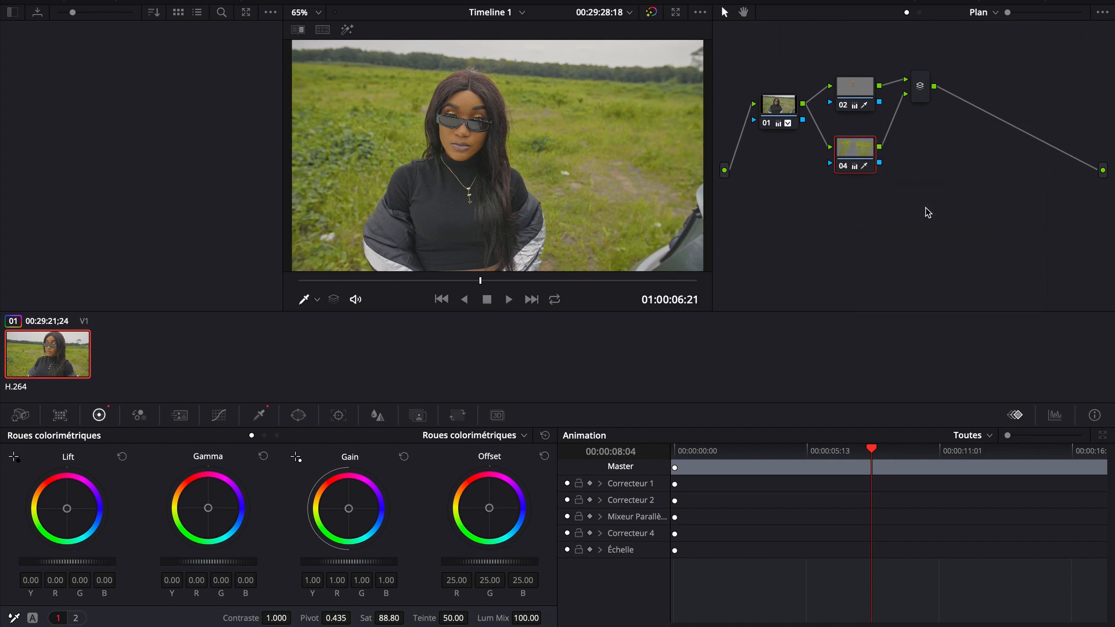
{"action": "right_click", "coordinate": [862, 149]}
{"action": "key", "text": "Escape"}
{"action": "right_click", "coordinate": [857, 147]}
{"action": "key", "text": "Escape"}
{"action": "right_click", "coordinate": [860, 157]}
{"action": "left_click", "coordinate": [878, 210]}
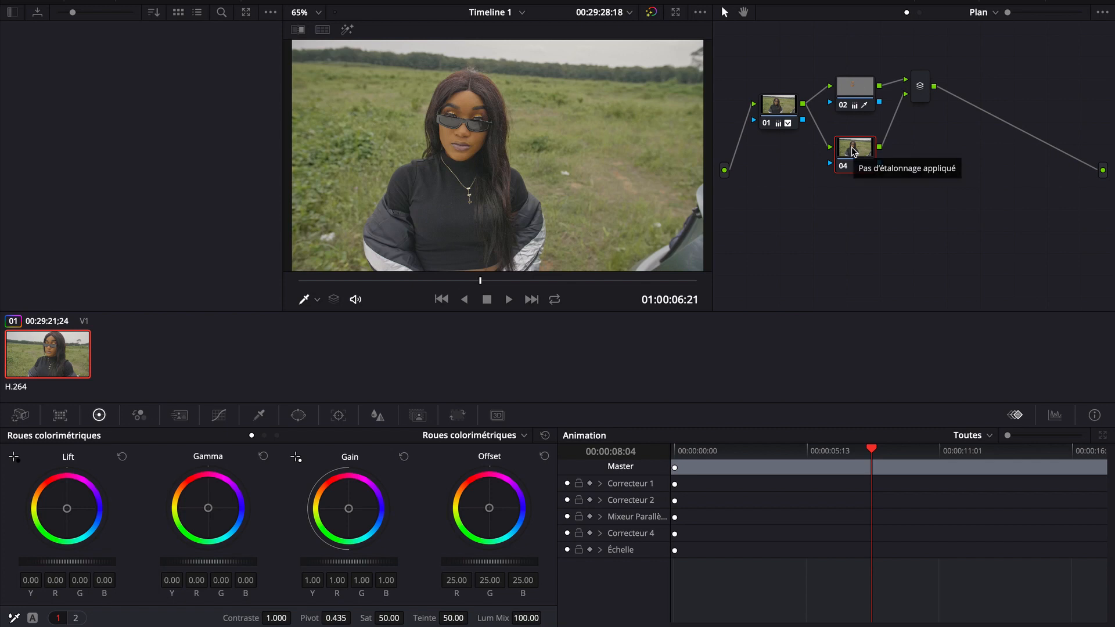
Step: Toggle node 04 off and back on to compare the image
{"action": "left_click", "coordinate": [844, 168]}
{"action": "left_click", "coordinate": [845, 168]}
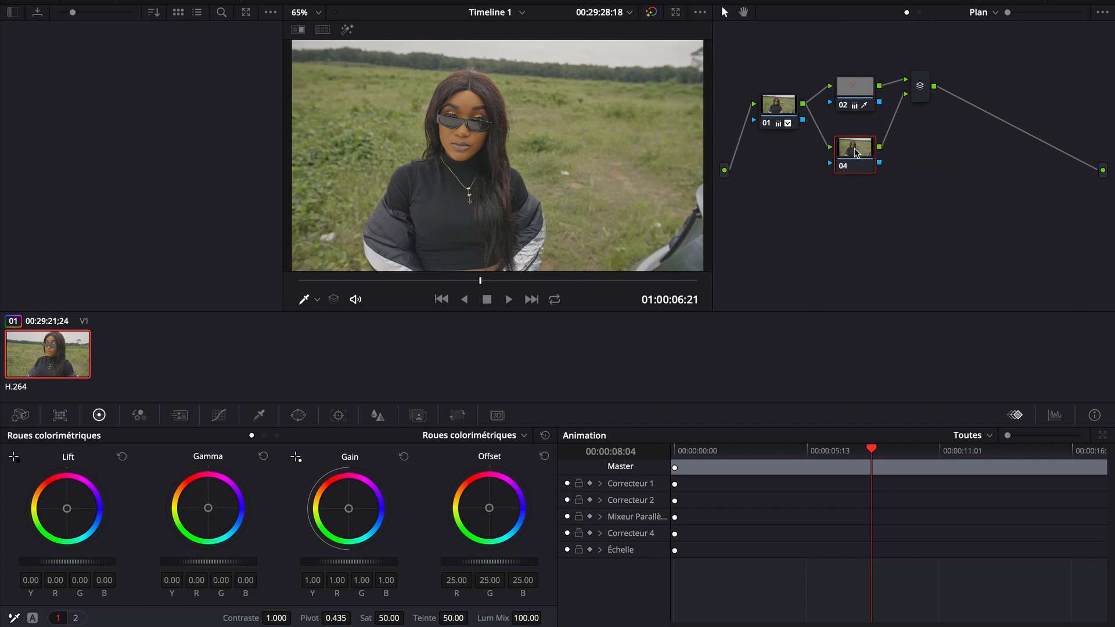
{"action": "key", "text": "ctrl+d"}
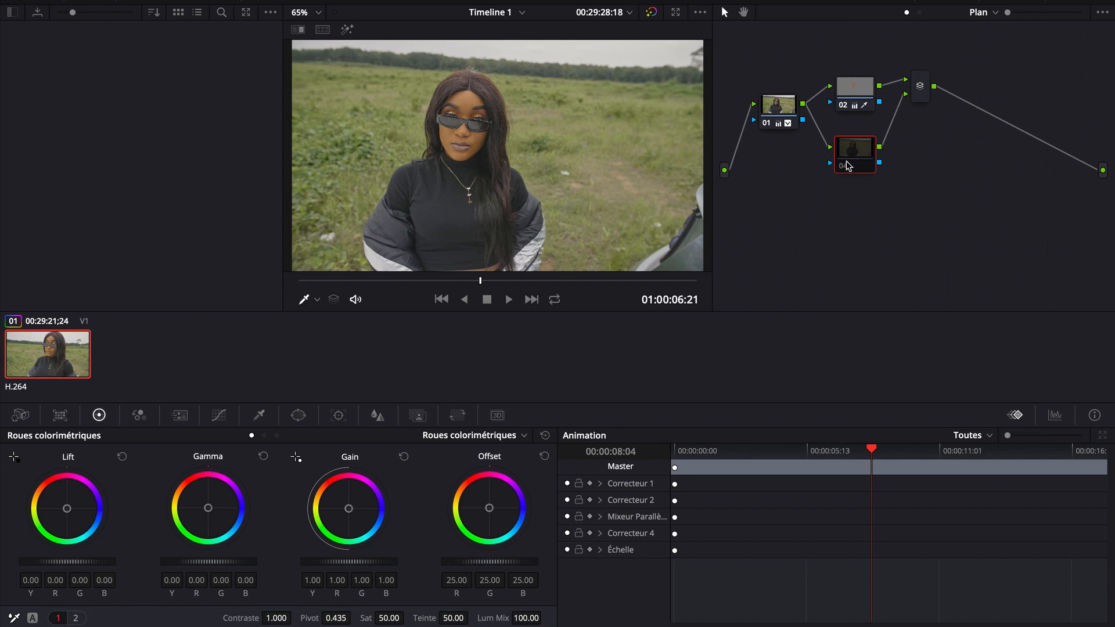
{"action": "left_click", "coordinate": [848, 167]}
Step: Set node 04's saturation to 72.40 and slightly reduce the saturation of skin node 02
{"action": "left_click_drag", "start_coordinate": [389, 620], "coordinate": [496, 623]}
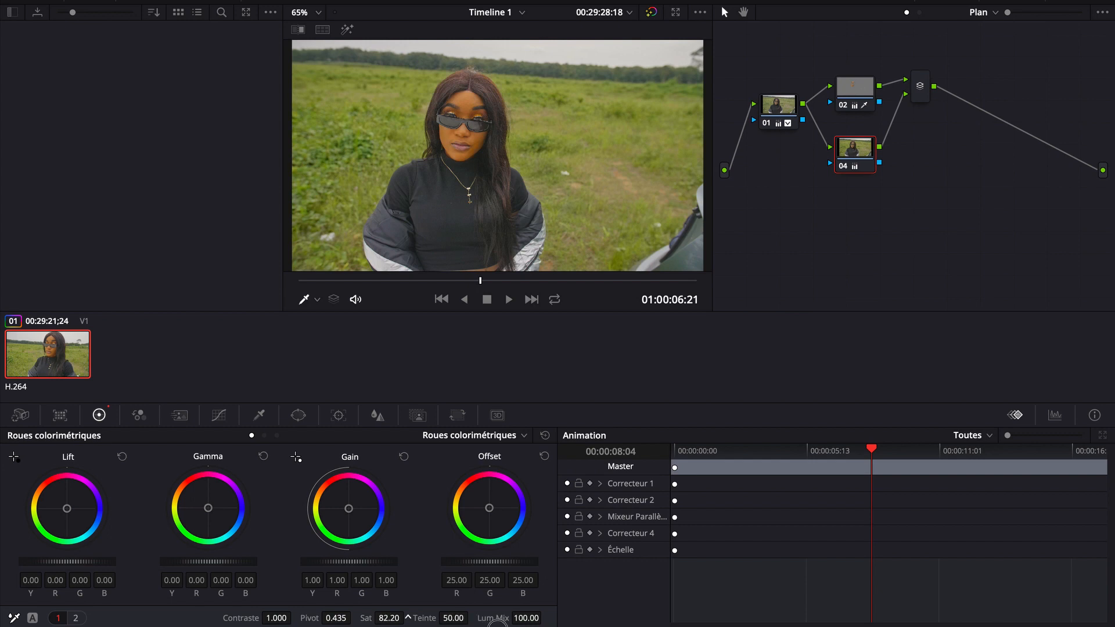
{"action": "left_click_drag", "start_coordinate": [389, 619], "coordinate": [359, 622]}
{"action": "right_click", "coordinate": [851, 154]}
{"action": "left_click", "coordinate": [852, 90]}
{"action": "left_click", "coordinate": [852, 91]}
{"action": "left_click_drag", "start_coordinate": [392, 617], "coordinate": [387, 618]}
{"action": "left_click_drag", "start_coordinate": [381, 618], "coordinate": [370, 619]}
Step: Add another corrector node parallel to node 04
{"action": "left_click", "coordinate": [860, 152]}
{"action": "right_click", "coordinate": [859, 153]}
{"action": "mouse_move", "coordinate": [906, 219]}
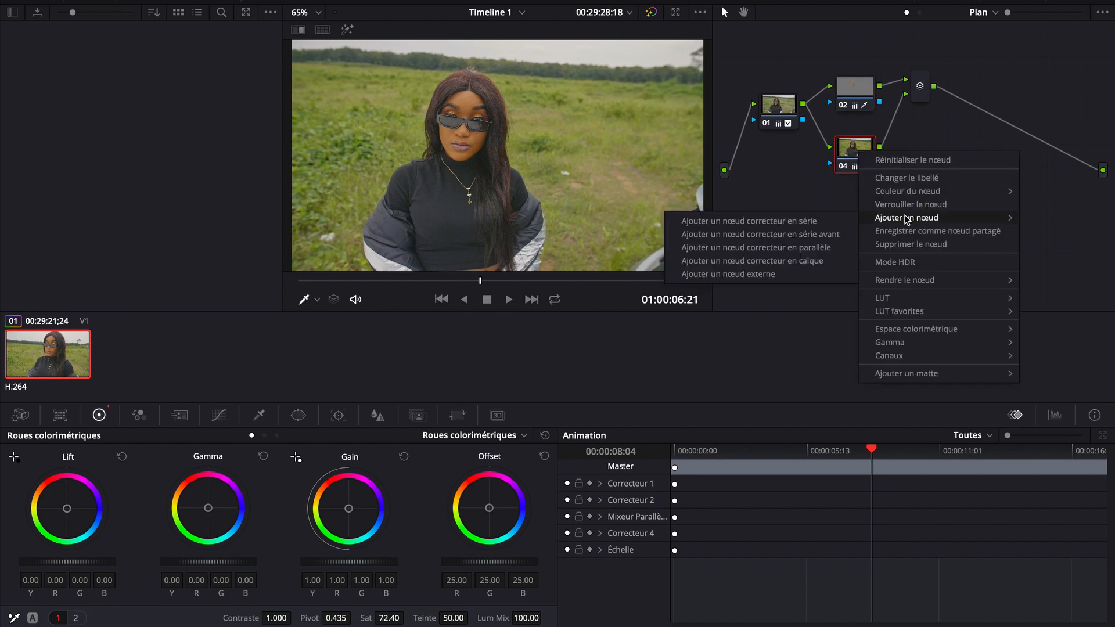
{"action": "left_click", "coordinate": [821, 247]}
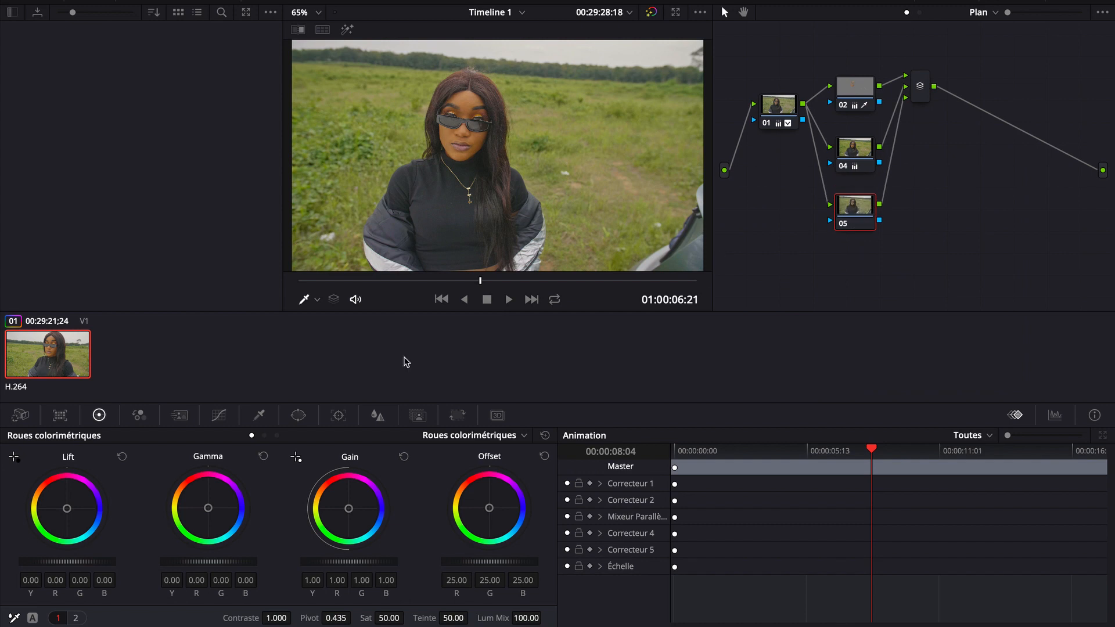
Step: Sample the sky above the tree line with node 05's HSL qualifier and highlight the selection
{"action": "left_click", "coordinate": [268, 413]}
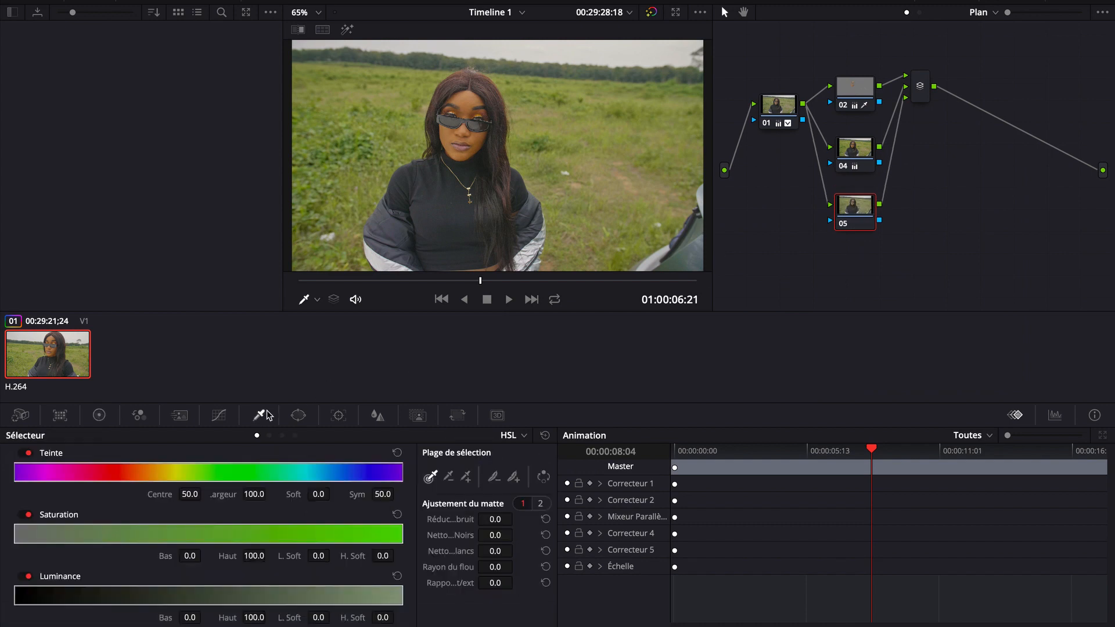
{"action": "left_click", "coordinate": [573, 45]}
{"action": "left_click", "coordinate": [347, 30]}
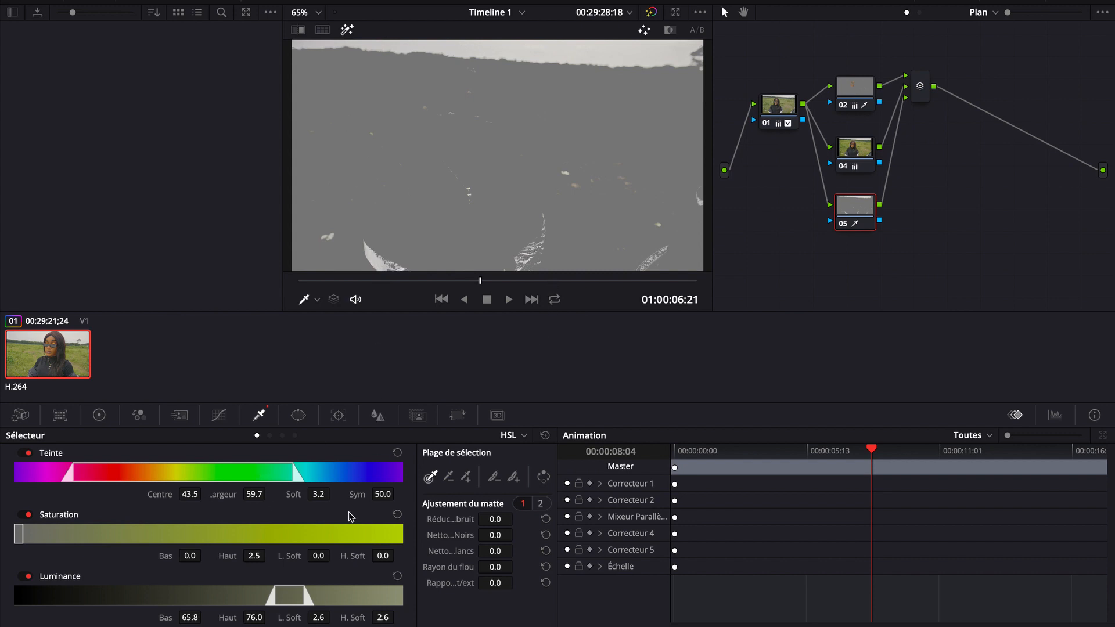
Step: Refine the sky selection to hue center 42.4 and width 46.1, saturation 0.0–2.5 and luminance 70.6–80.8
{"action": "left_click_drag", "start_coordinate": [289, 593], "coordinate": [302, 592]}
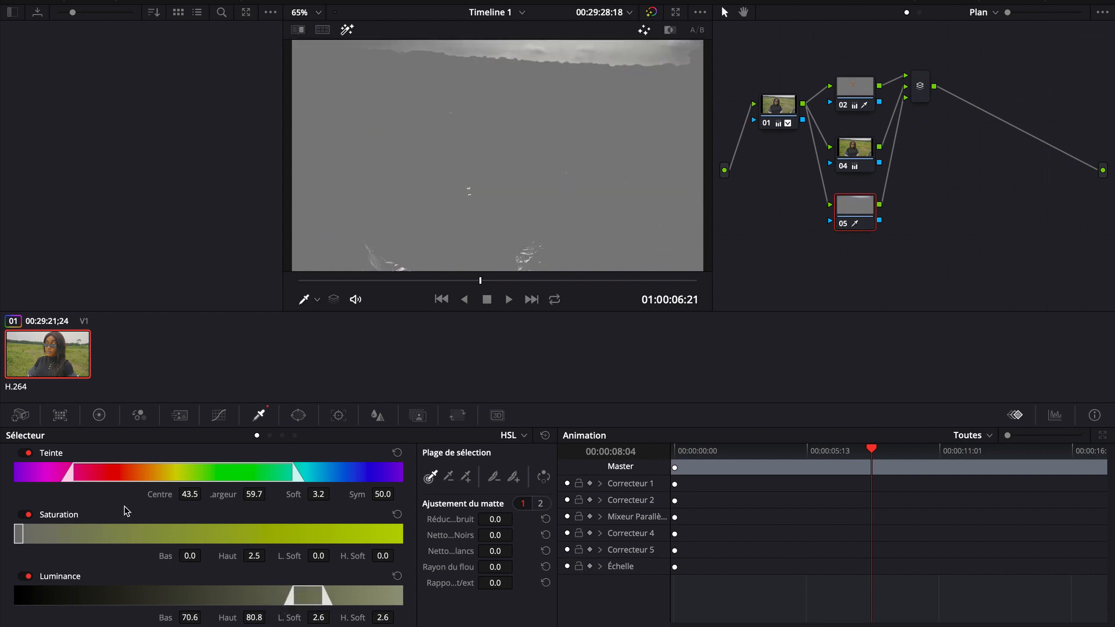
{"action": "left_click_drag", "start_coordinate": [20, 531], "coordinate": [18, 535]}
{"action": "left_click_drag", "start_coordinate": [73, 474], "coordinate": [159, 471]}
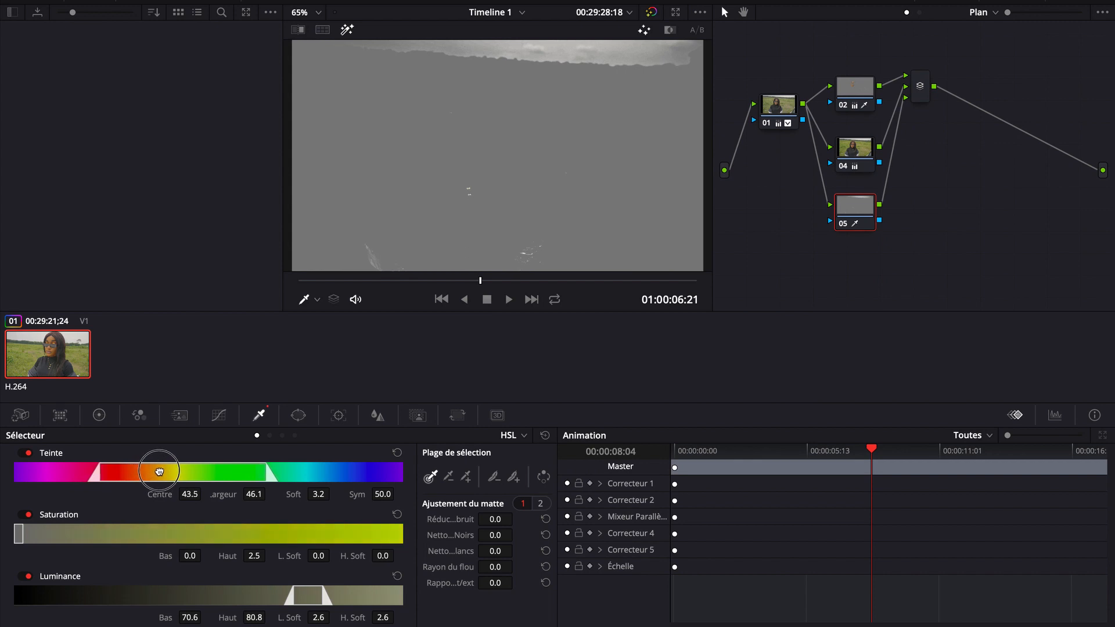
{"action": "left_click_drag", "start_coordinate": [158, 472], "coordinate": [153, 470]}
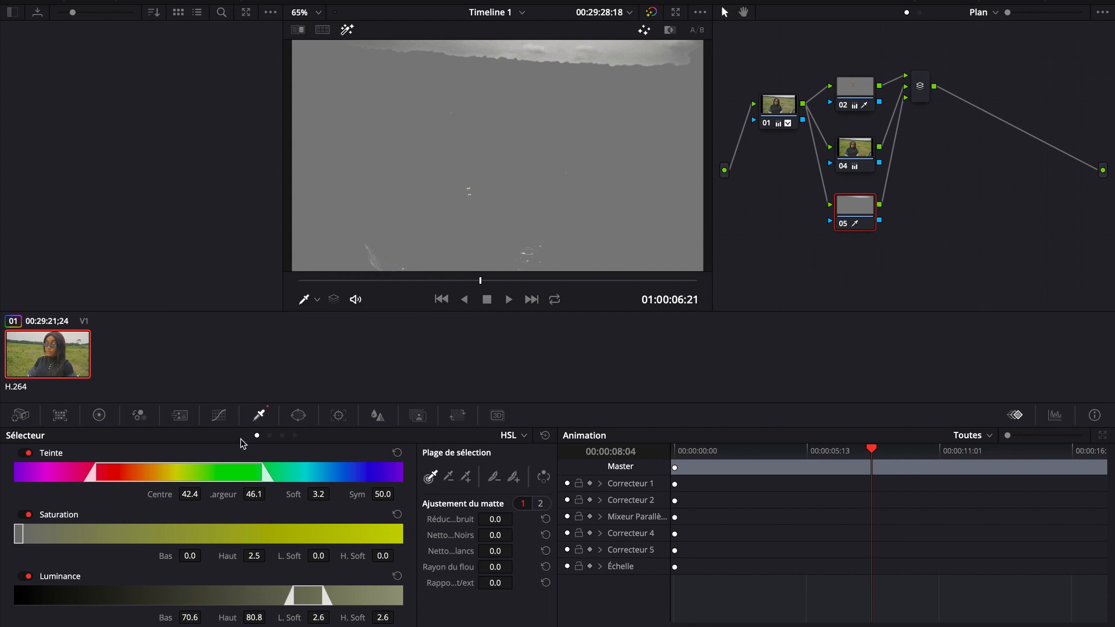
Step: Tint the sky blue with node 05's gamma at red -0.12, green 0.02, blue 0.24 and saturation 100, and turn off the highlight
{"action": "left_click", "coordinate": [99, 415]}
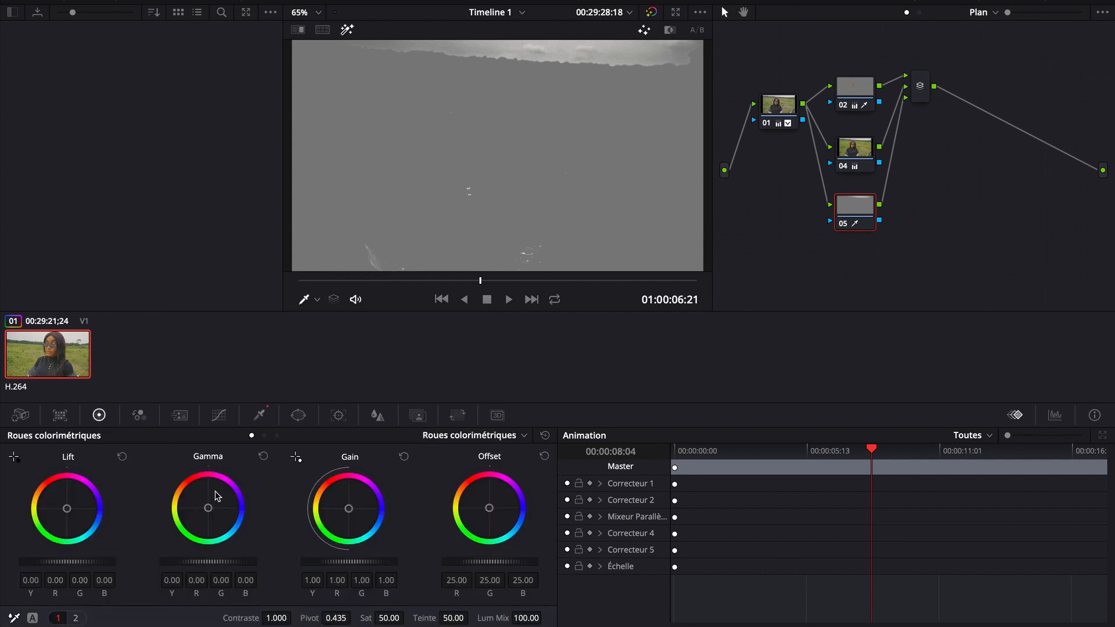
{"action": "left_click_drag", "start_coordinate": [210, 511], "coordinate": [255, 531]}
{"action": "left_click_drag", "start_coordinate": [386, 618], "coordinate": [779, 617]}
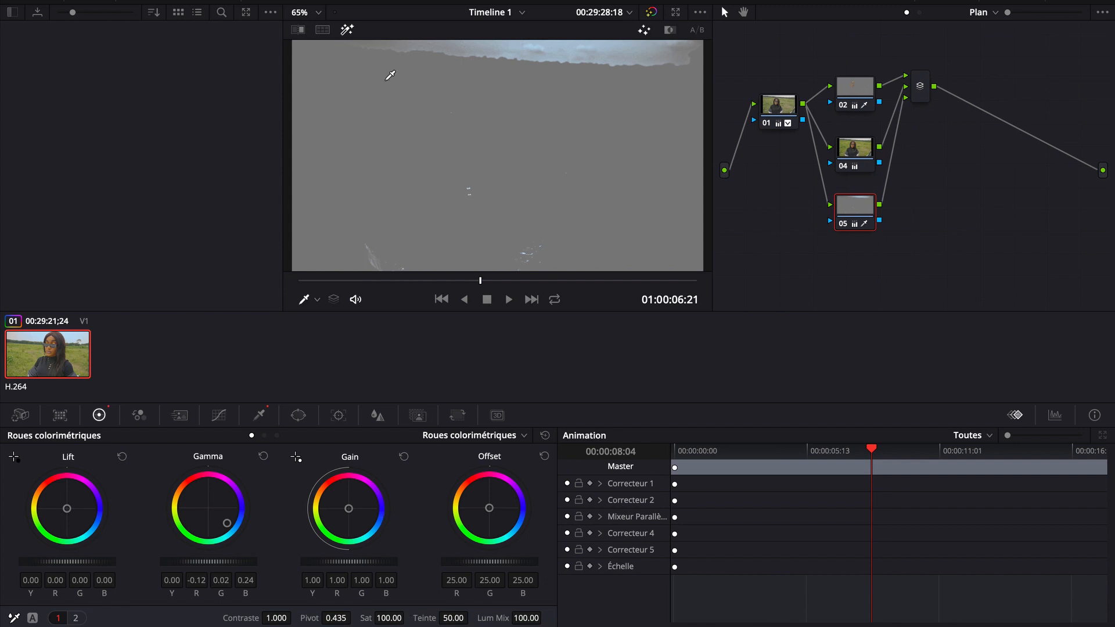
{"action": "left_click", "coordinate": [347, 29]}
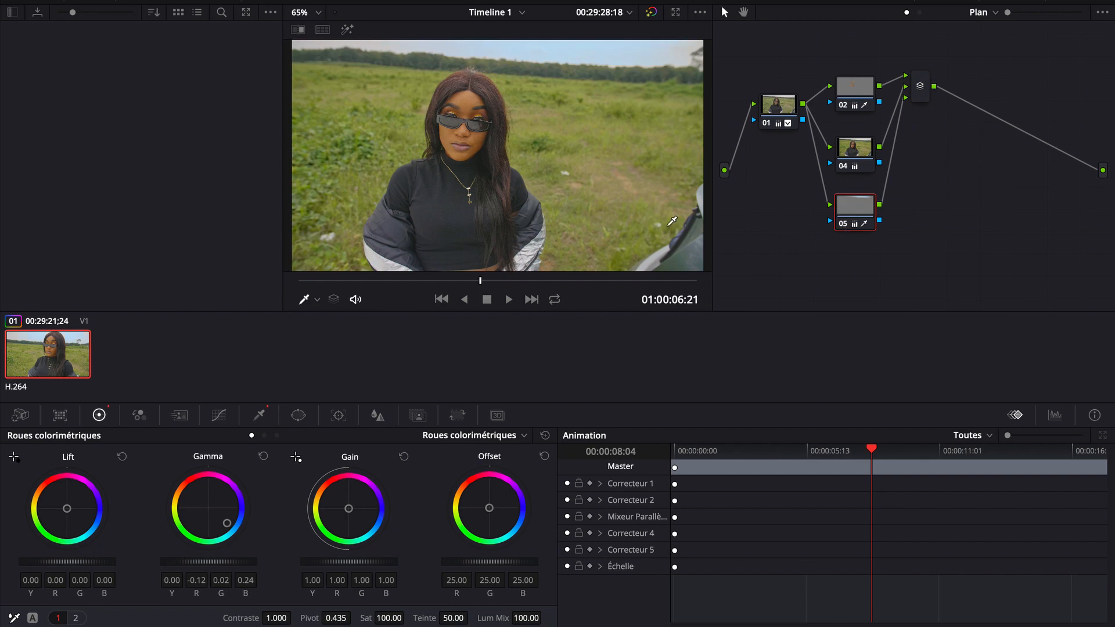
Step: Enlarge the viewer and bypass the grades on and off repeatedly to compare before and after, then restore the layout
{"action": "left_click", "coordinate": [675, 12]}
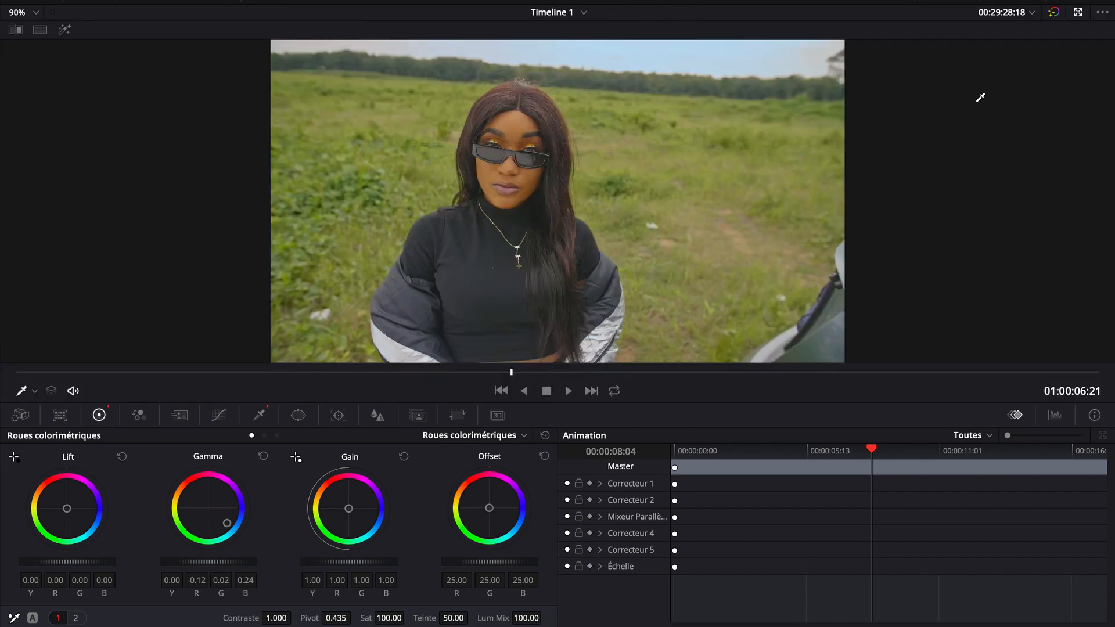
{"action": "left_click", "coordinate": [1055, 17]}
{"action": "left_click", "coordinate": [1055, 18]}
{"action": "left_click", "coordinate": [1055, 17]}
{"action": "left_click", "coordinate": [1055, 17]}
{"action": "left_click", "coordinate": [1055, 17]}
{"action": "left_click", "coordinate": [1055, 17]}
{"action": "left_click", "coordinate": [1055, 18]}
{"action": "left_click", "coordinate": [1055, 17]}
{"action": "left_click", "coordinate": [1078, 13]}
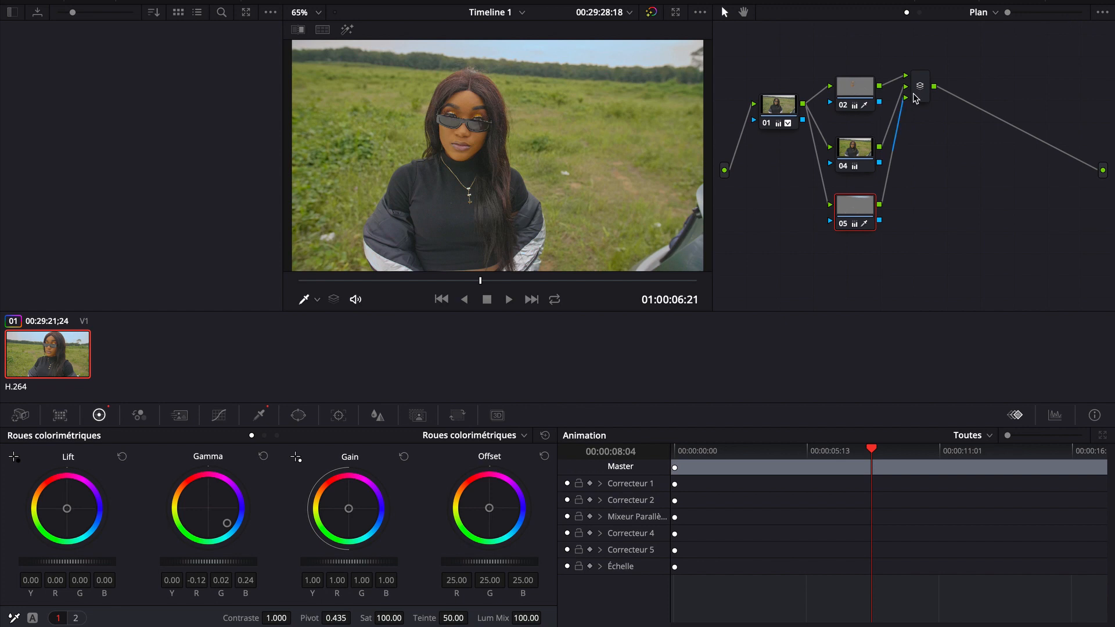
Step: Add a serial corrector node after the parallel mixer
{"action": "right_click", "coordinate": [921, 94]}
{"action": "mouse_move", "coordinate": [935, 101]}
{"action": "left_click", "coordinate": [884, 104]}
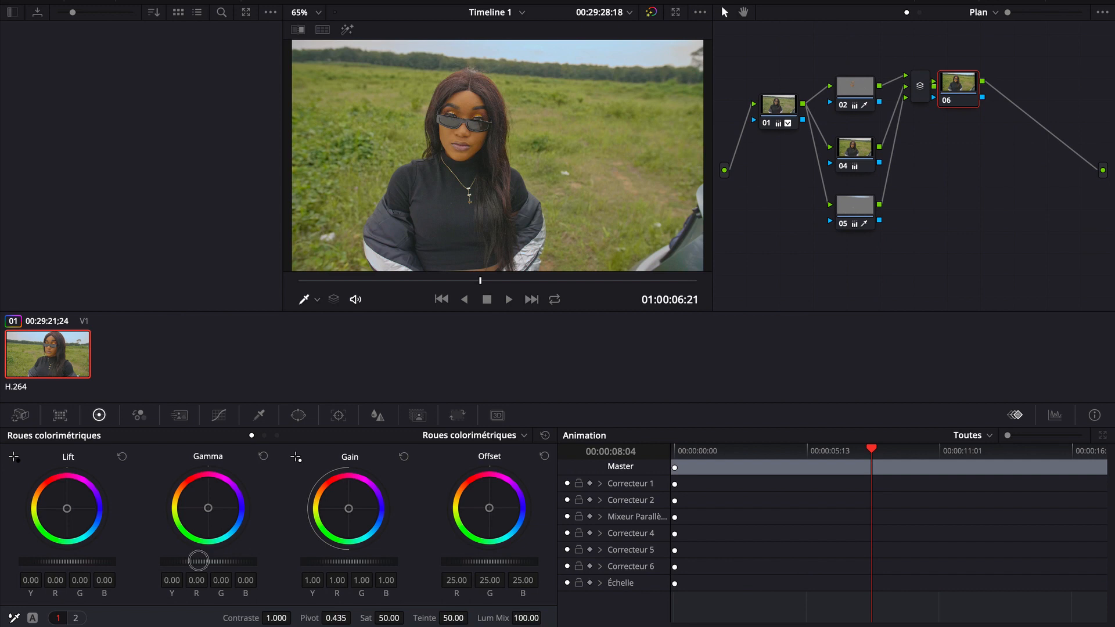
Step: Raise node 06's master gamma slightly and lower its Log shadows to -0.12 in red, green and blue
{"action": "left_click", "coordinate": [218, 416]}
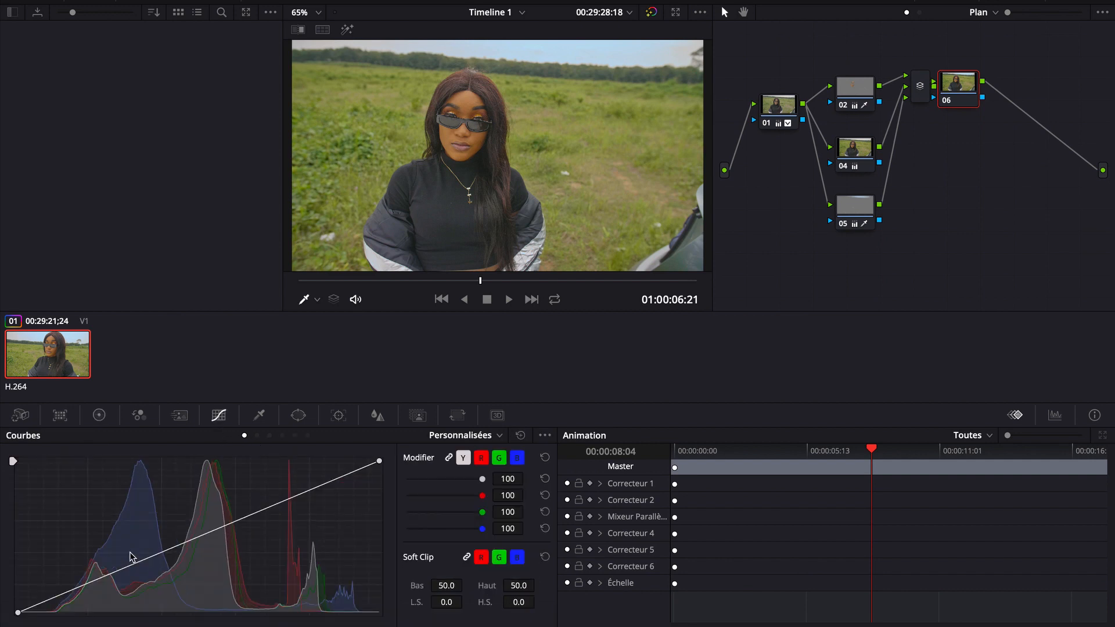
{"action": "left_click", "coordinate": [99, 415]}
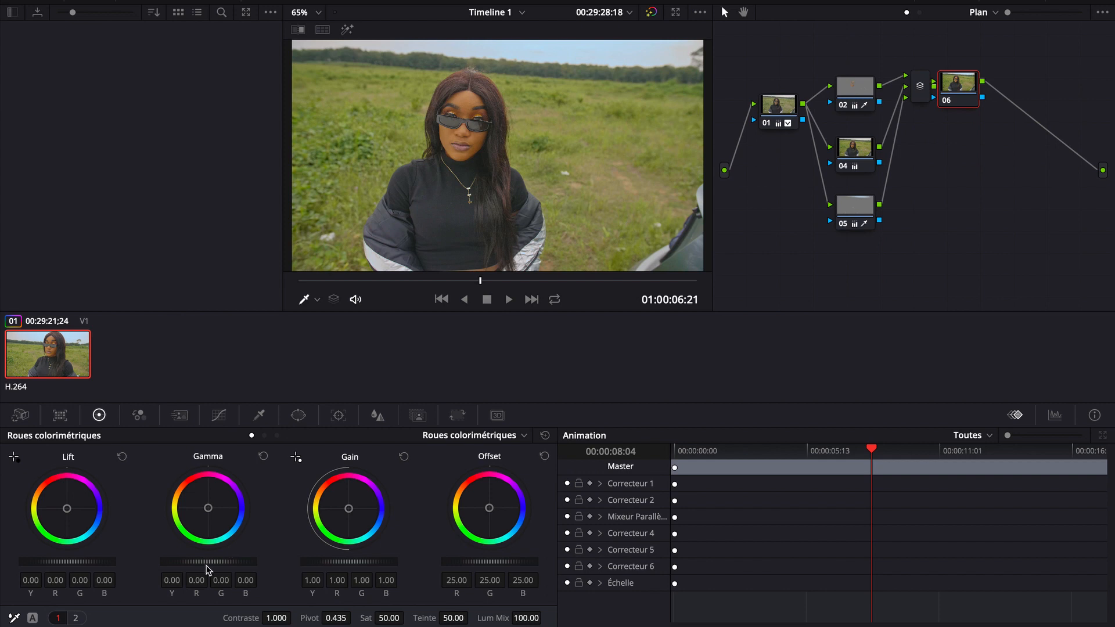
{"action": "left_click_drag", "start_coordinate": [202, 564], "coordinate": [253, 569]}
{"action": "left_click", "coordinate": [277, 436]}
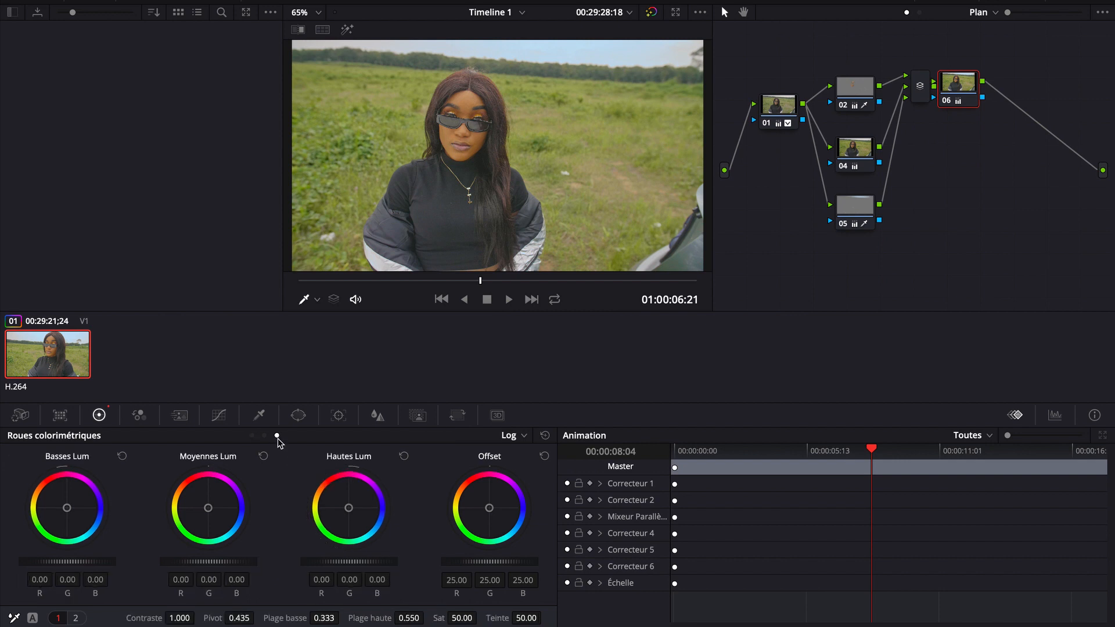
{"action": "left_click_drag", "start_coordinate": [81, 562], "coordinate": [58, 566]}
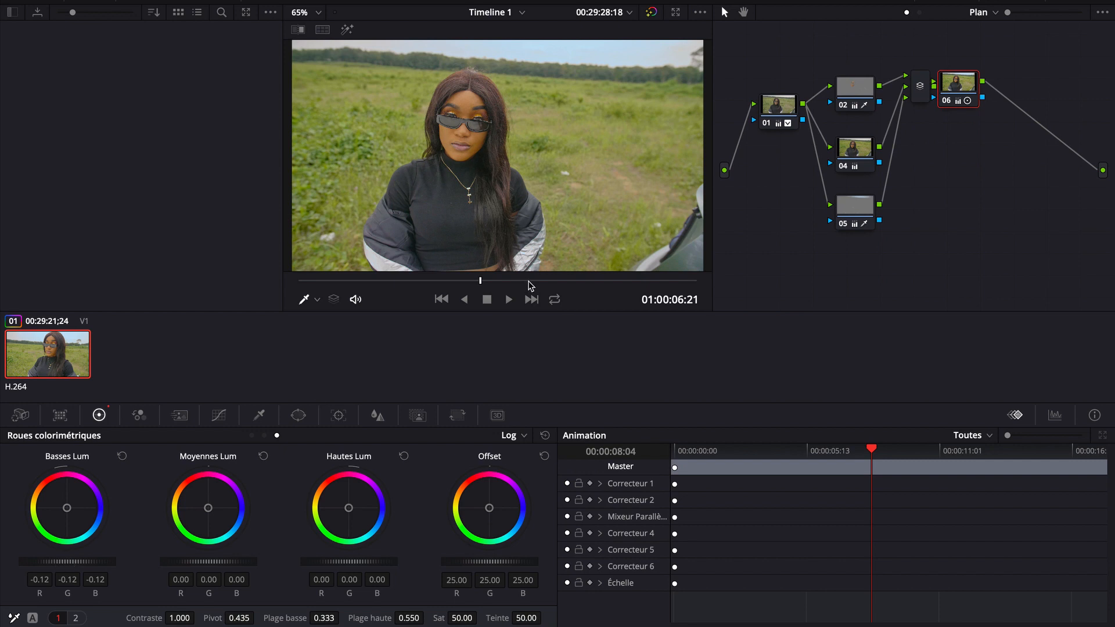
Step: Review the graded clip full screen by scrubbing through it, and return to the color workspace
{"action": "key", "text": "ctrl+f"}
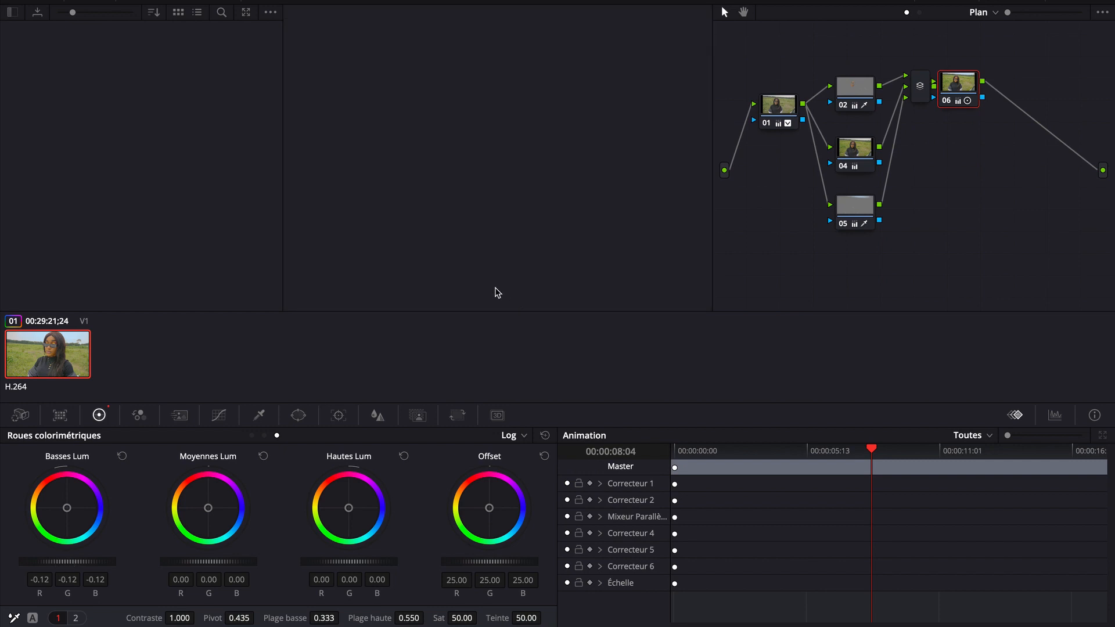
{"action": "left_click", "coordinate": [570, 622]}
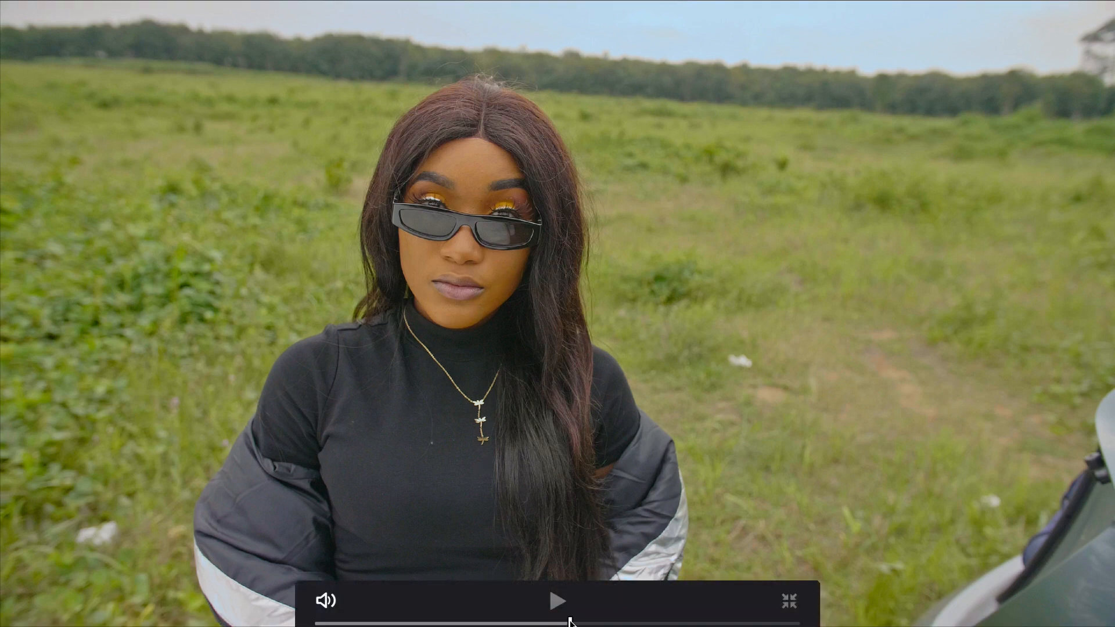
{"action": "left_click_drag", "start_coordinate": [608, 624], "coordinate": [681, 623]}
{"action": "left_click_drag", "start_coordinate": [529, 623], "coordinate": [733, 624]}
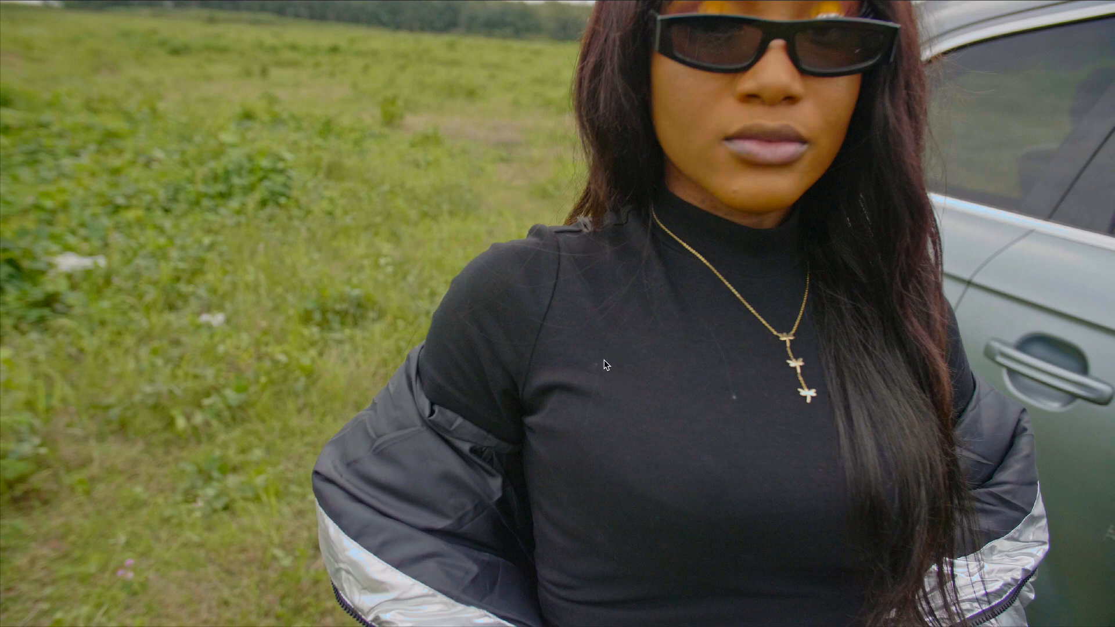
{"action": "key", "text": "Escape"}
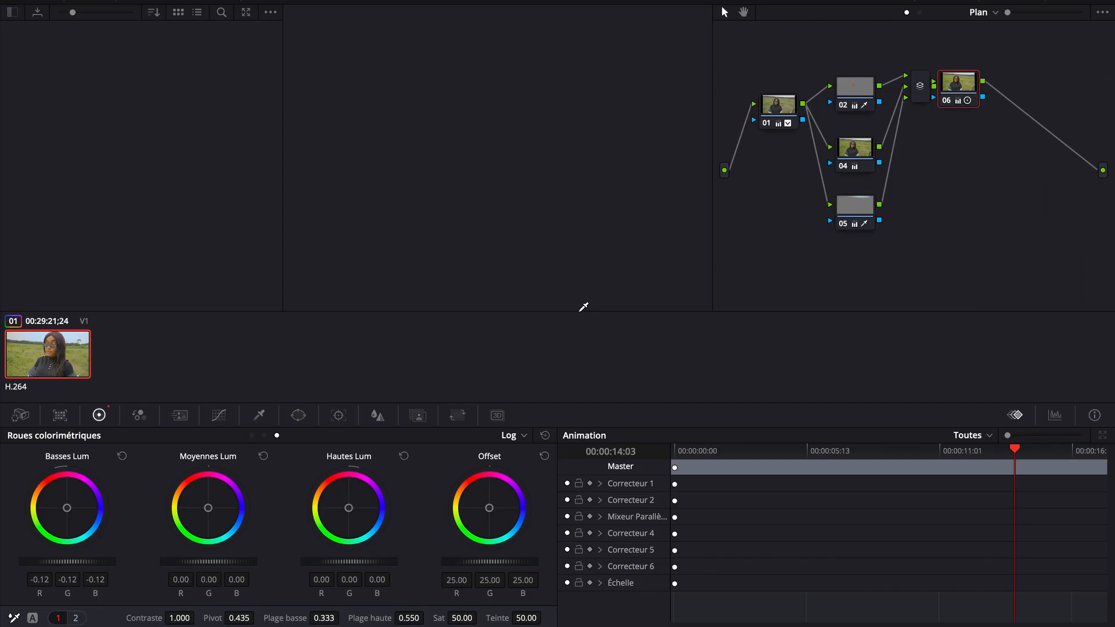
Step: Play part of the graded clip in the viewer and scrub back to its earlier frames to check the grade
{"action": "left_click_drag", "start_coordinate": [464, 283], "coordinate": [500, 287]}
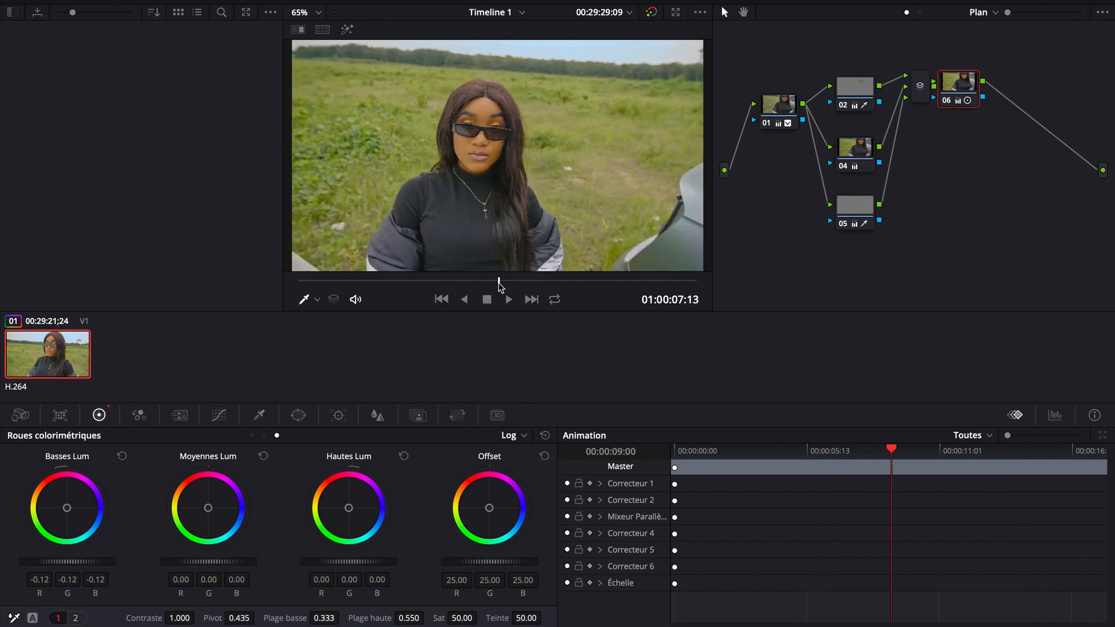
{"action": "left_click", "coordinate": [509, 301]}
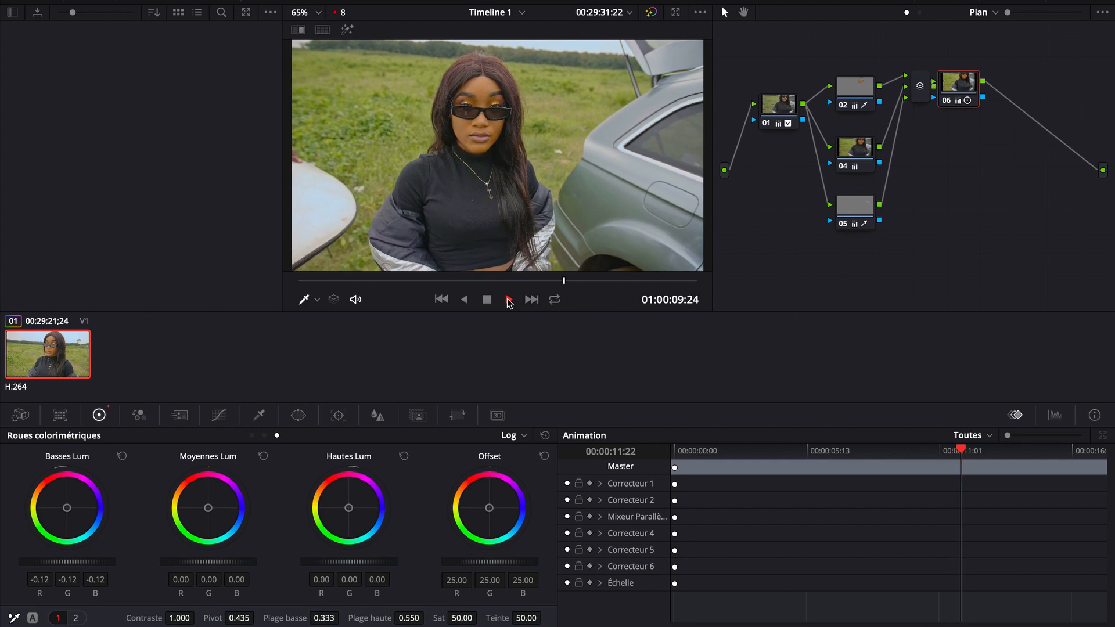
{"action": "left_click", "coordinate": [488, 299]}
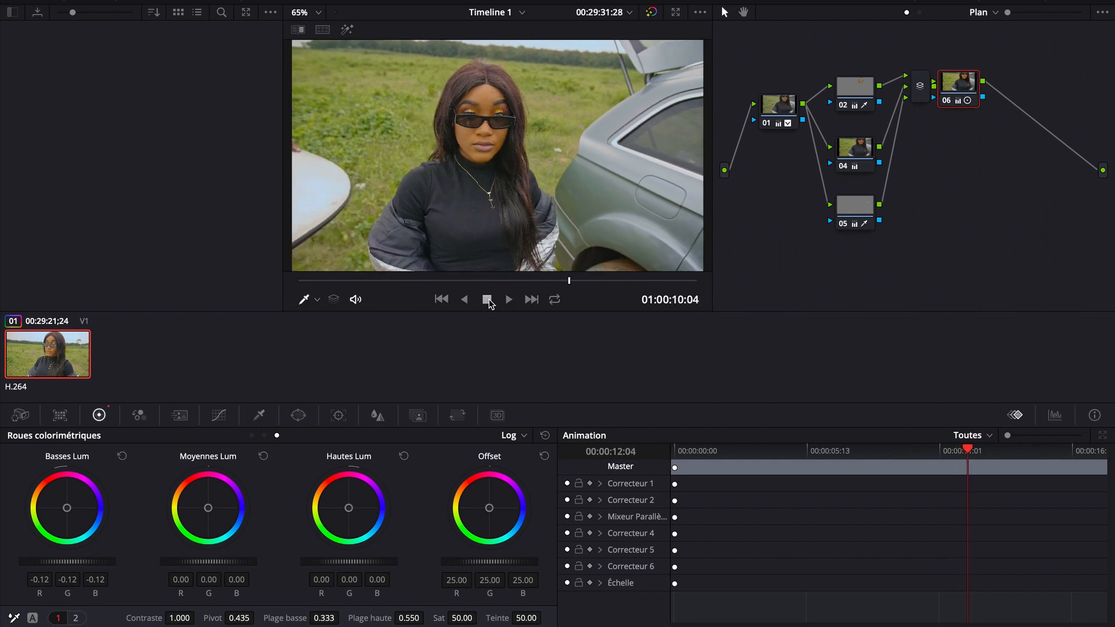
{"action": "left_click", "coordinate": [458, 280]}
{"action": "left_click_drag", "start_coordinate": [428, 284], "coordinate": [405, 286]}
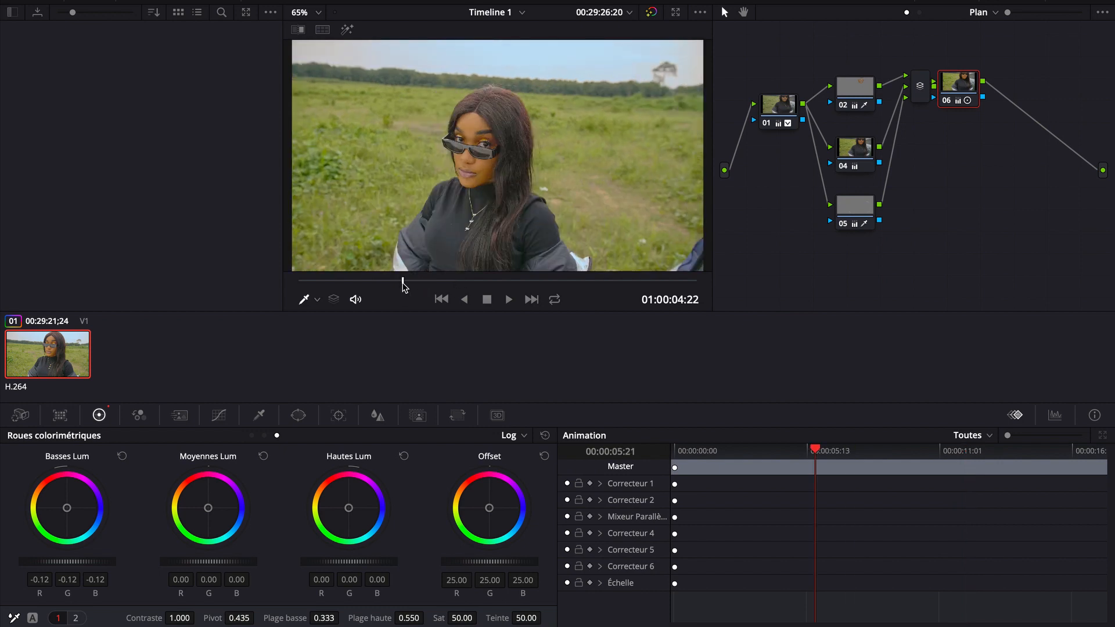
{"action": "key", "text": "shift+Left"}
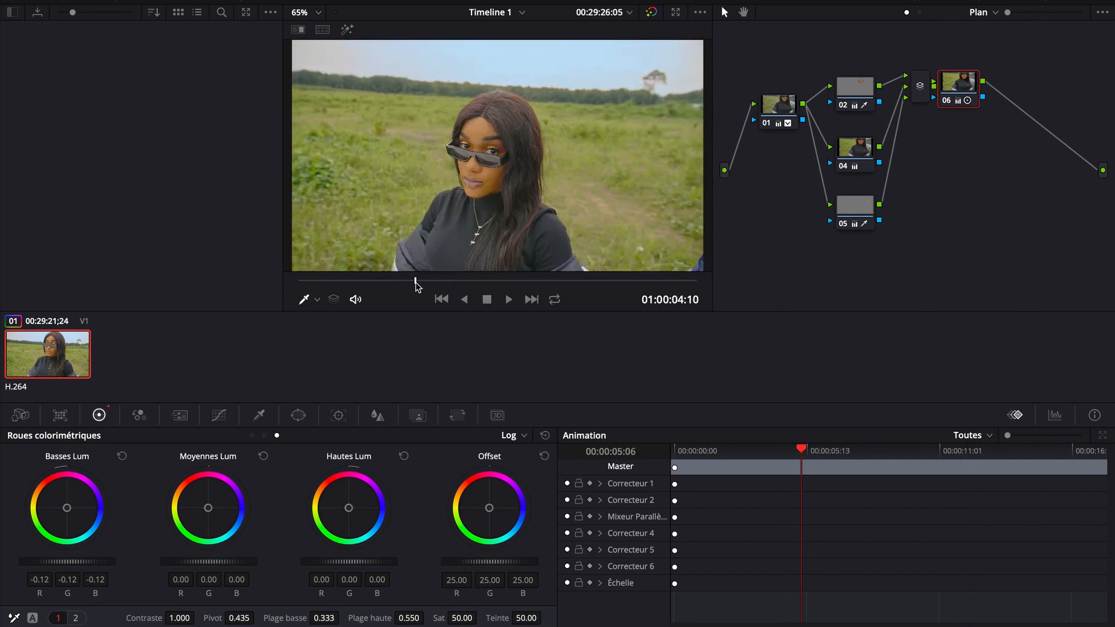
Step: Compare the ungraded and graded versions of the clip full screen by toggling the grade bypass
{"action": "left_click", "coordinate": [657, 16]}
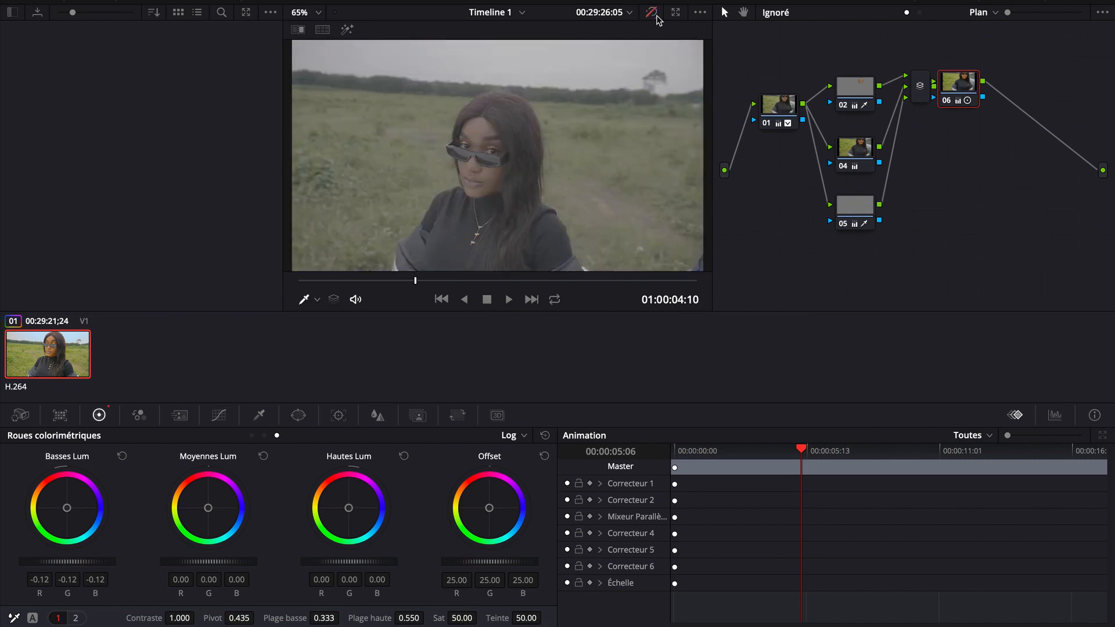
{"action": "key", "text": "ctrl+f"}
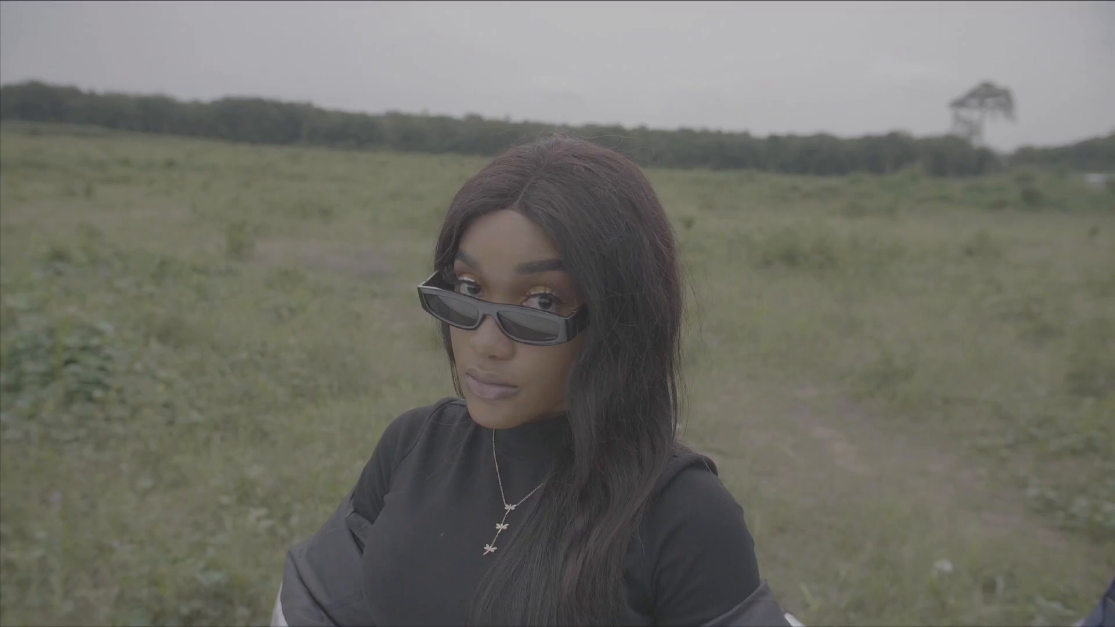
{"action": "key", "text": "Escape"}
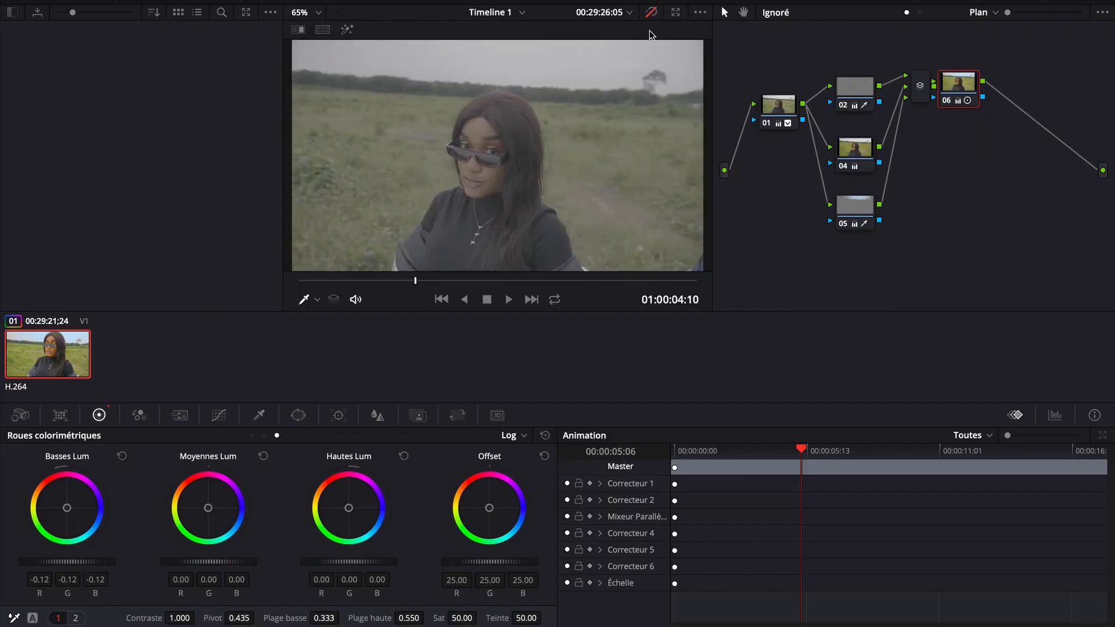
{"action": "left_click", "coordinate": [653, 17]}
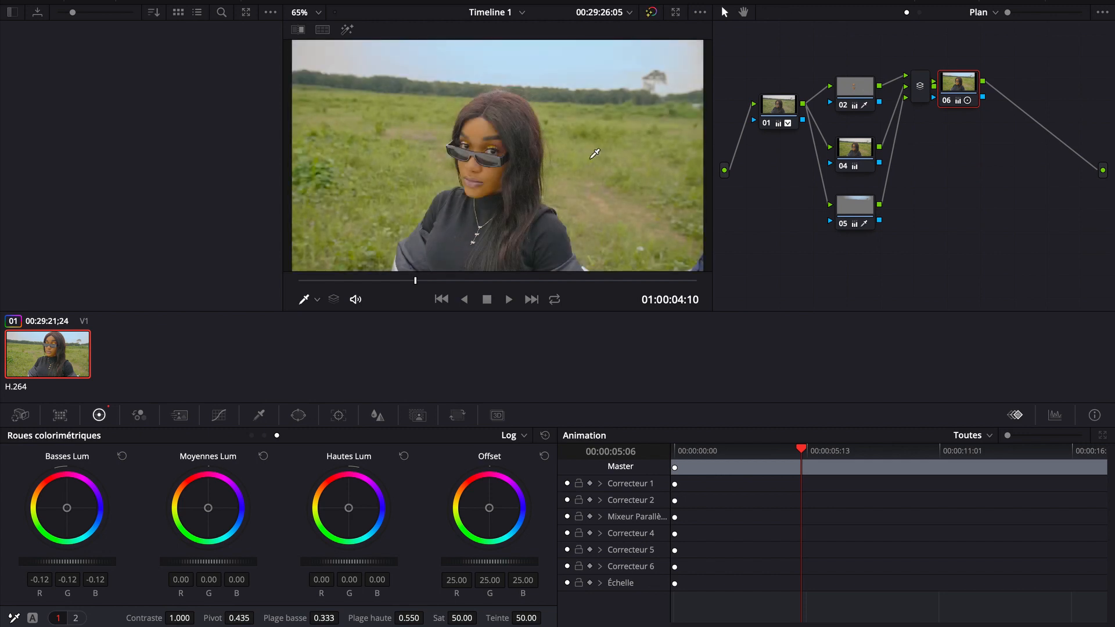
{"action": "key", "text": "ctrl+f"}
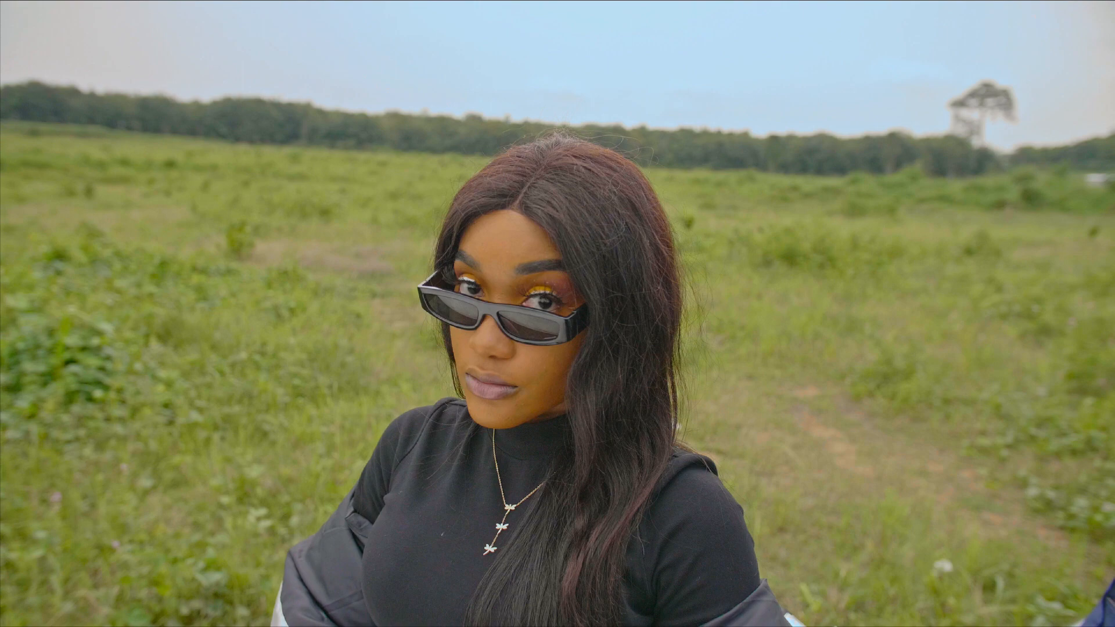
{"action": "key", "text": "Escape"}
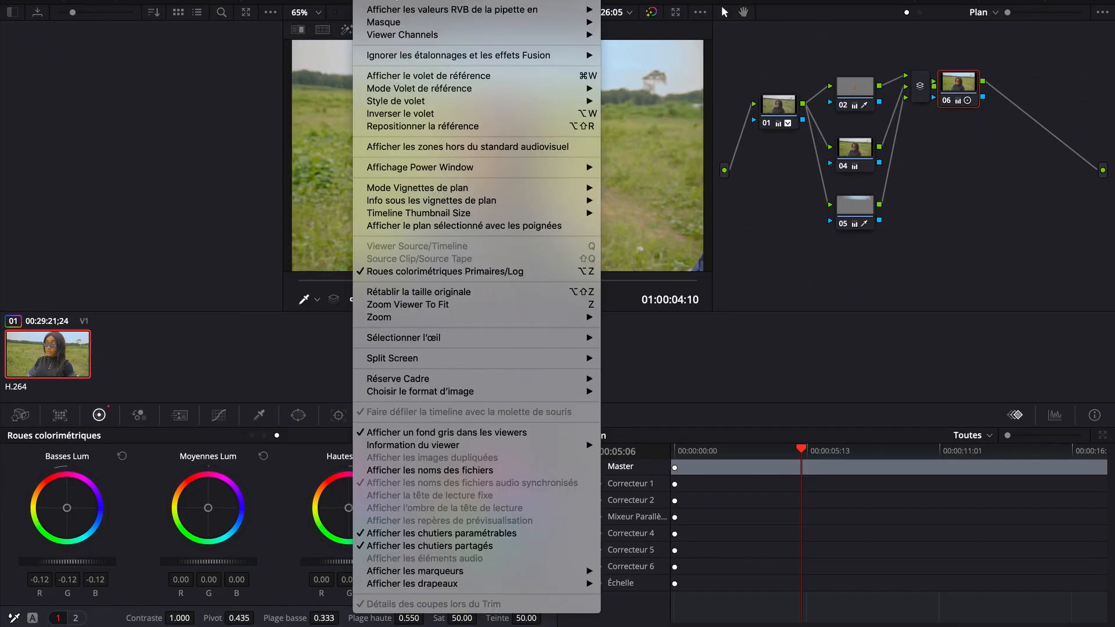
Step: Save a still of the graded frame to the gallery and reset all of the clip's grades and nodes
{"action": "mouse_move", "coordinate": [406, 0]}
{"action": "left_click", "coordinate": [668, 0]}
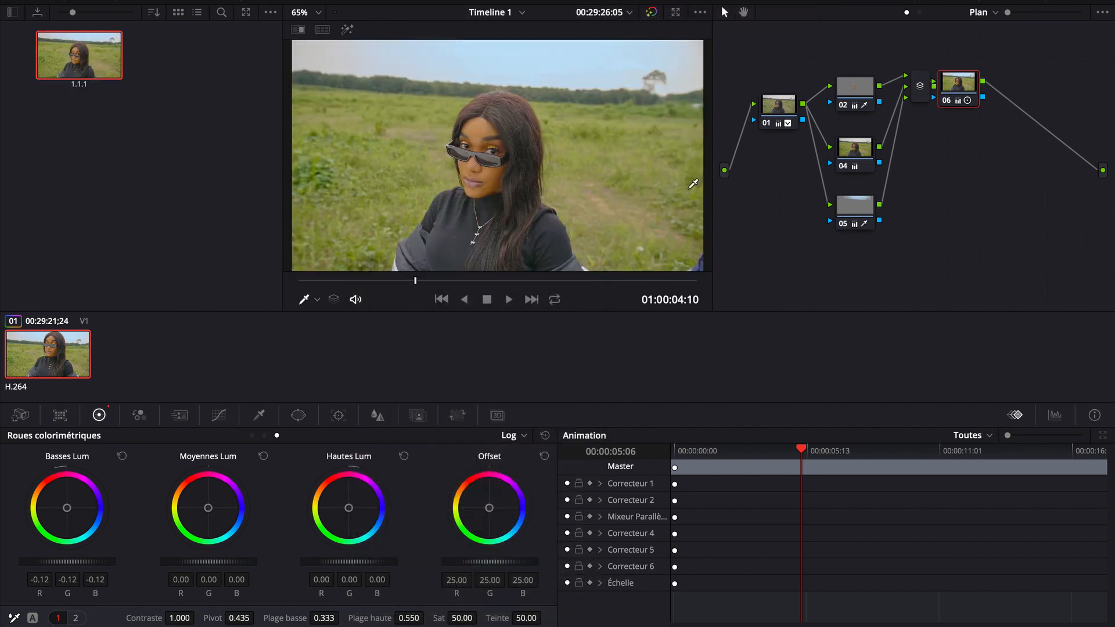
{"action": "right_click", "coordinate": [956, 214]}
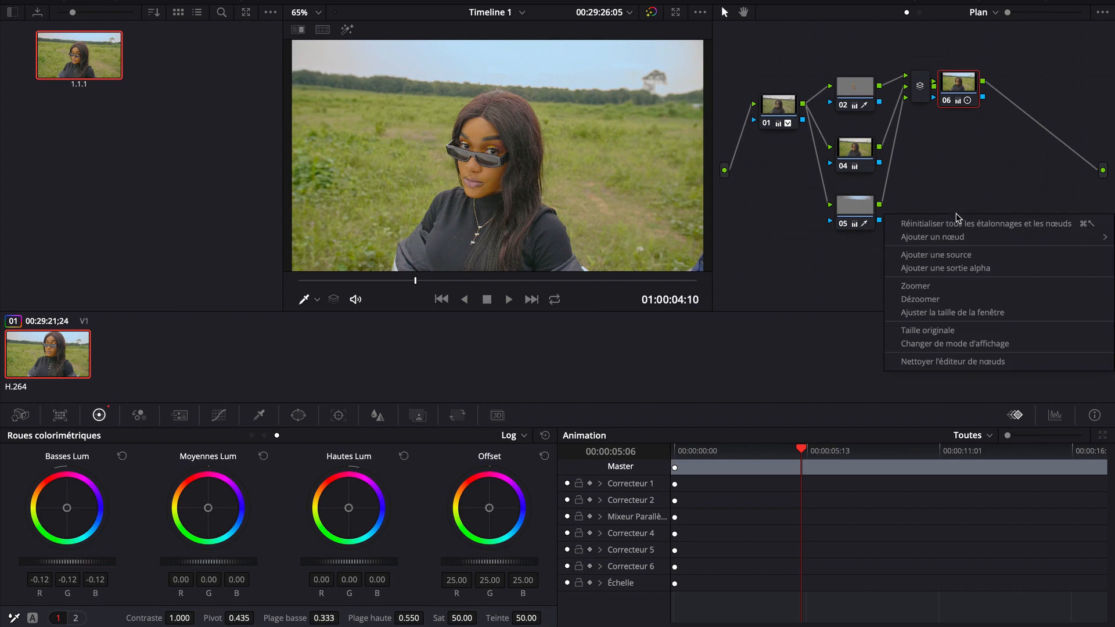
{"action": "left_click", "coordinate": [999, 222]}
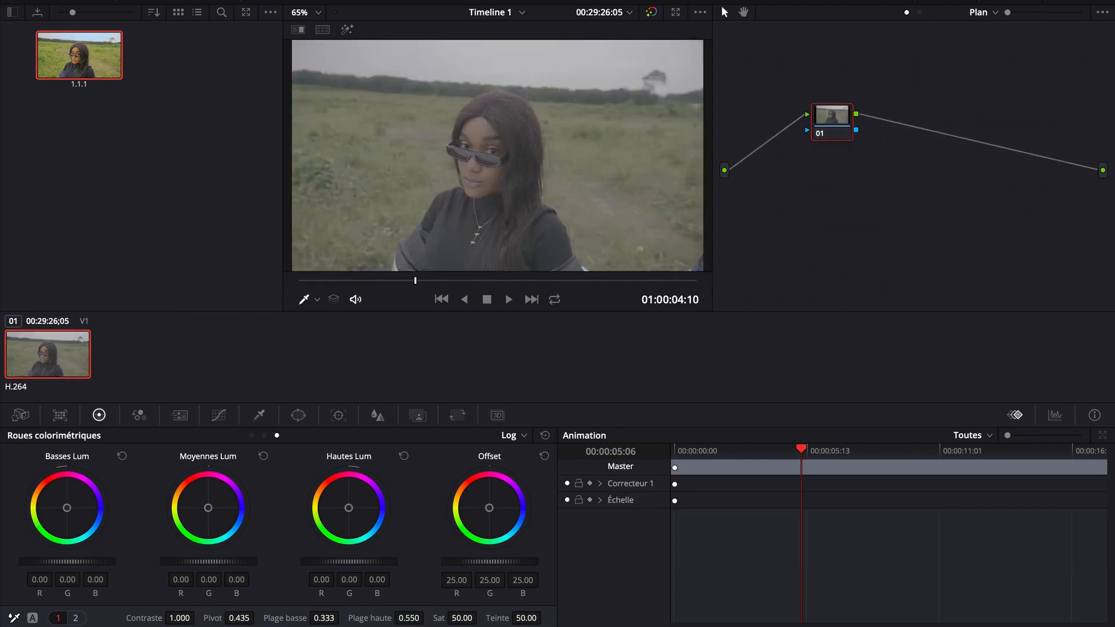
Step: Create a new timeline named Timeline 2 from the P1099250.MOV clip in the media workspace
{"action": "key", "text": "shift+8"}
{"action": "left_click", "coordinate": [312, 370]}
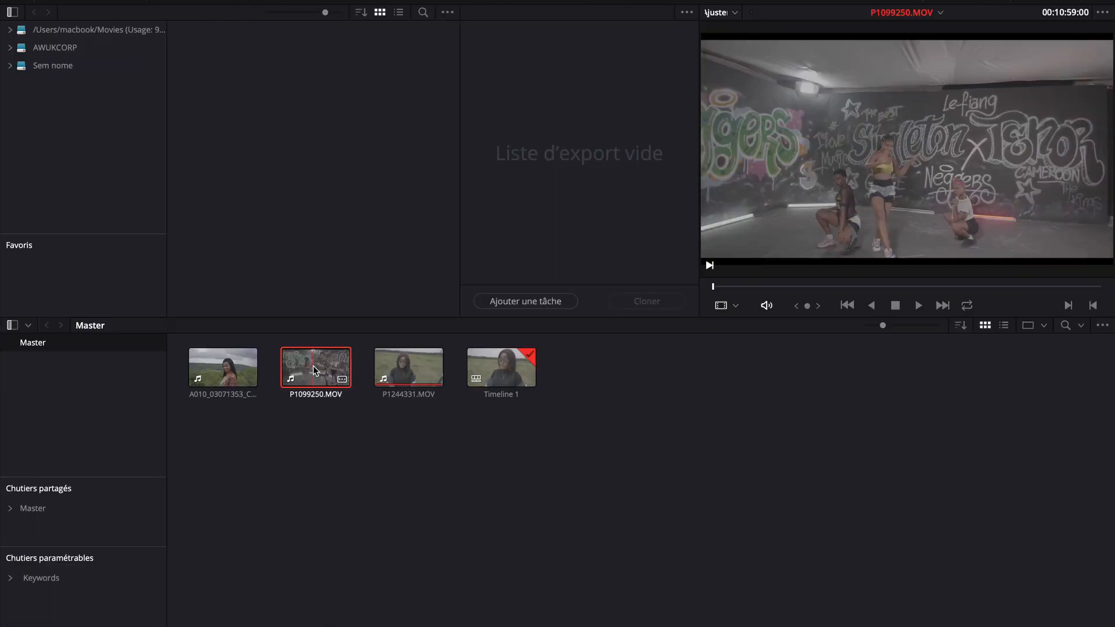
{"action": "right_click", "coordinate": [338, 370]}
{"action": "left_click", "coordinate": [400, 230]}
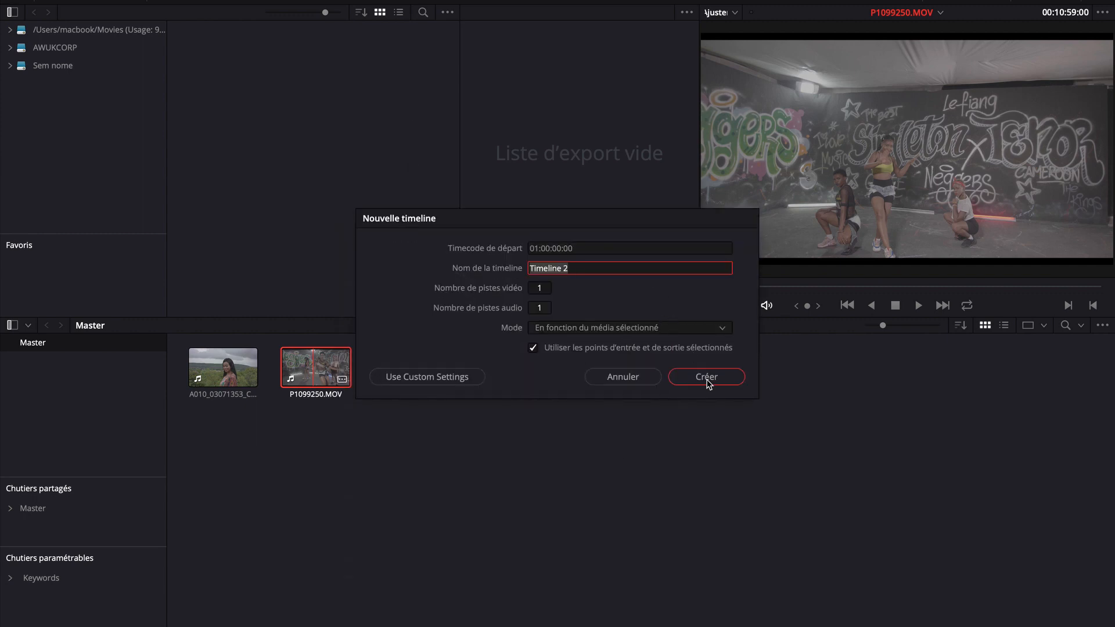
{"action": "left_click", "coordinate": [706, 377]}
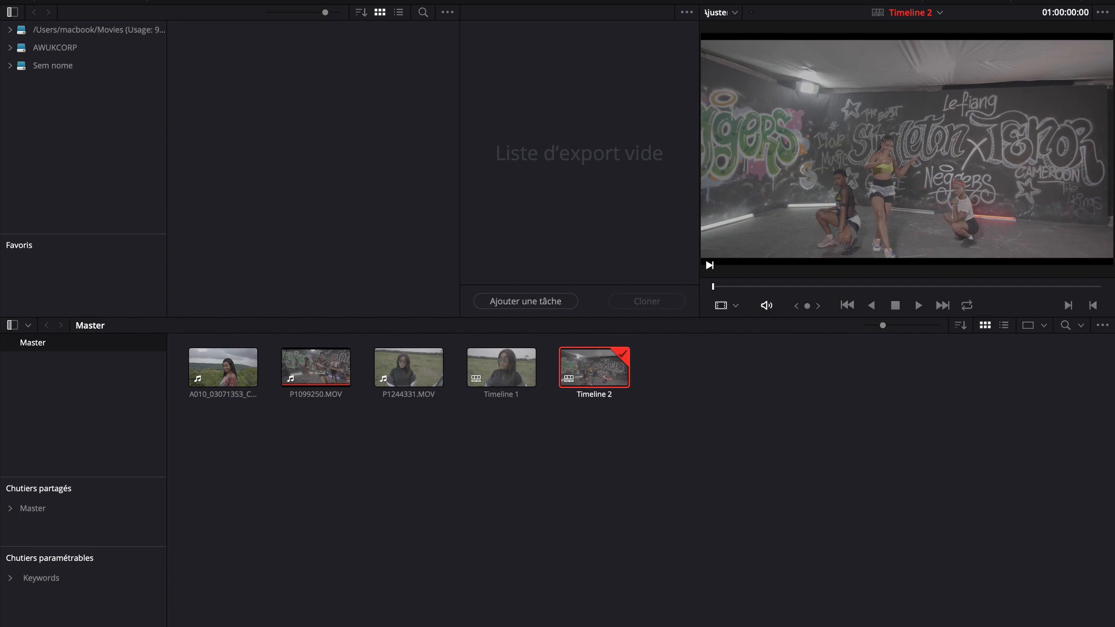
Step: Open Timeline 2 in the color workspace and scrub to the close view of the dancers at about 01:01:05:16
{"action": "key", "text": "shift+6"}
{"action": "left_click", "coordinate": [420, 281]}
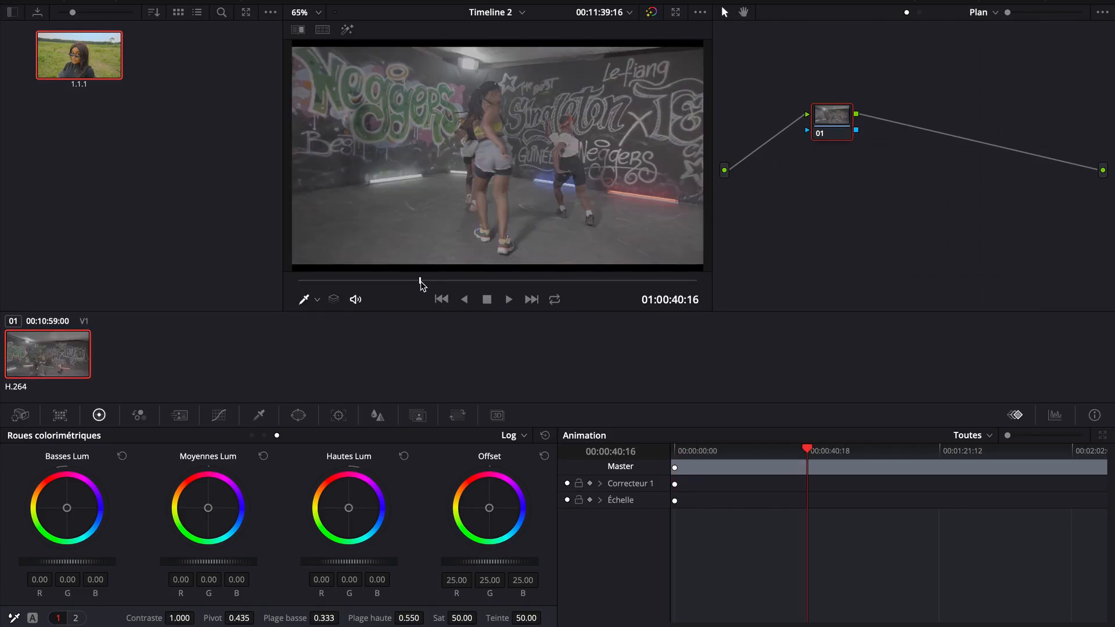
{"action": "left_click", "coordinate": [453, 281]}
{"action": "left_click", "coordinate": [478, 281]}
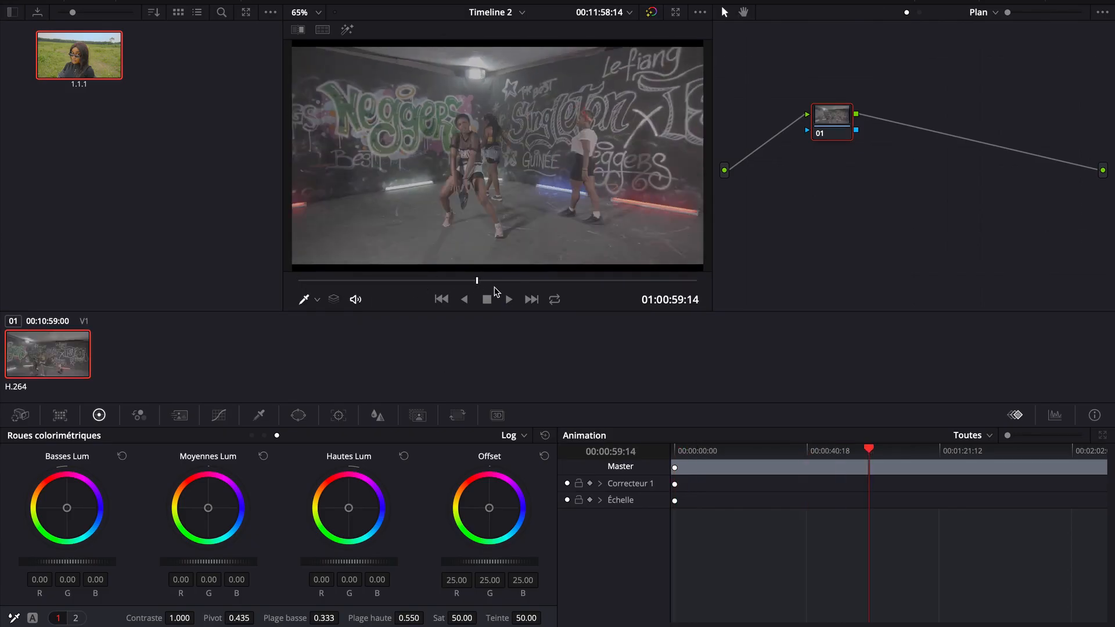
{"action": "left_click", "coordinate": [495, 283]}
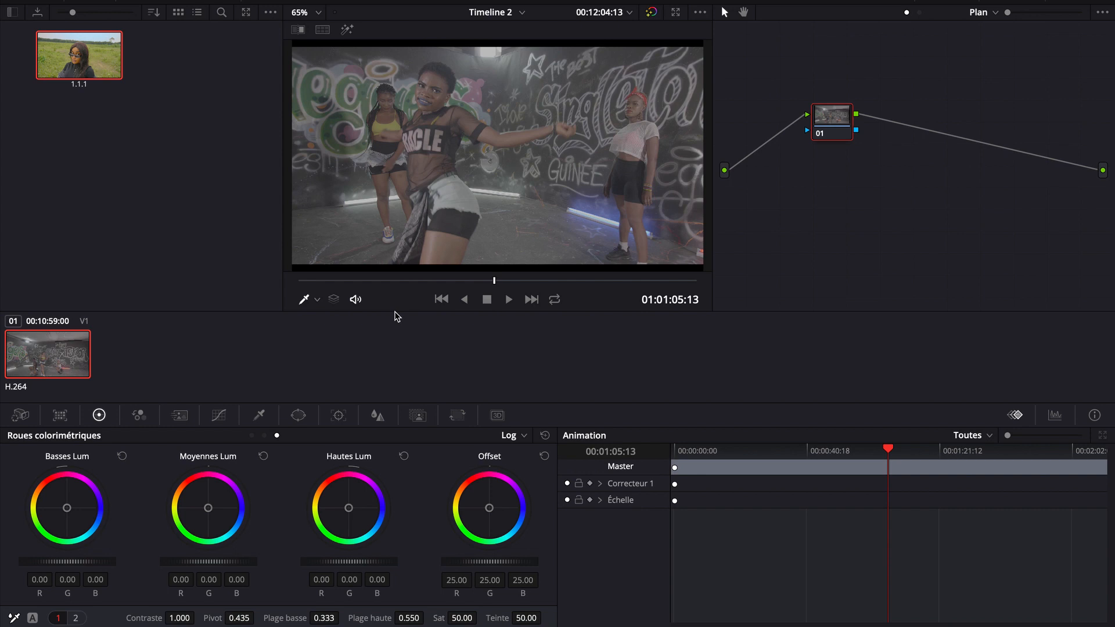
{"action": "left_click_drag", "start_coordinate": [493, 279], "coordinate": [495, 280]}
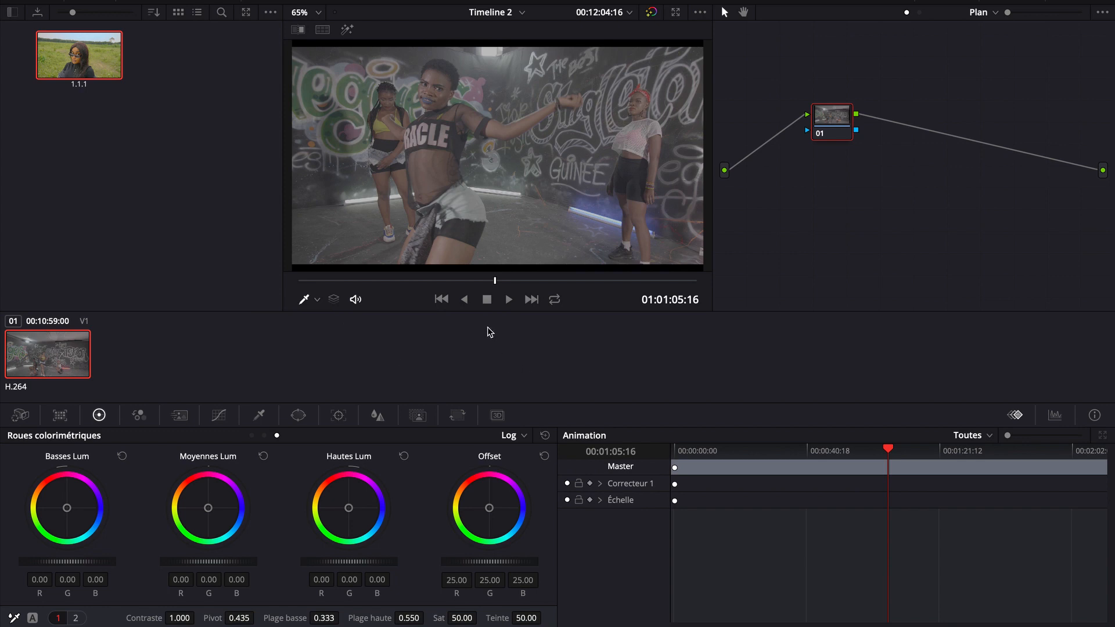
{"action": "key", "text": "super+f"}
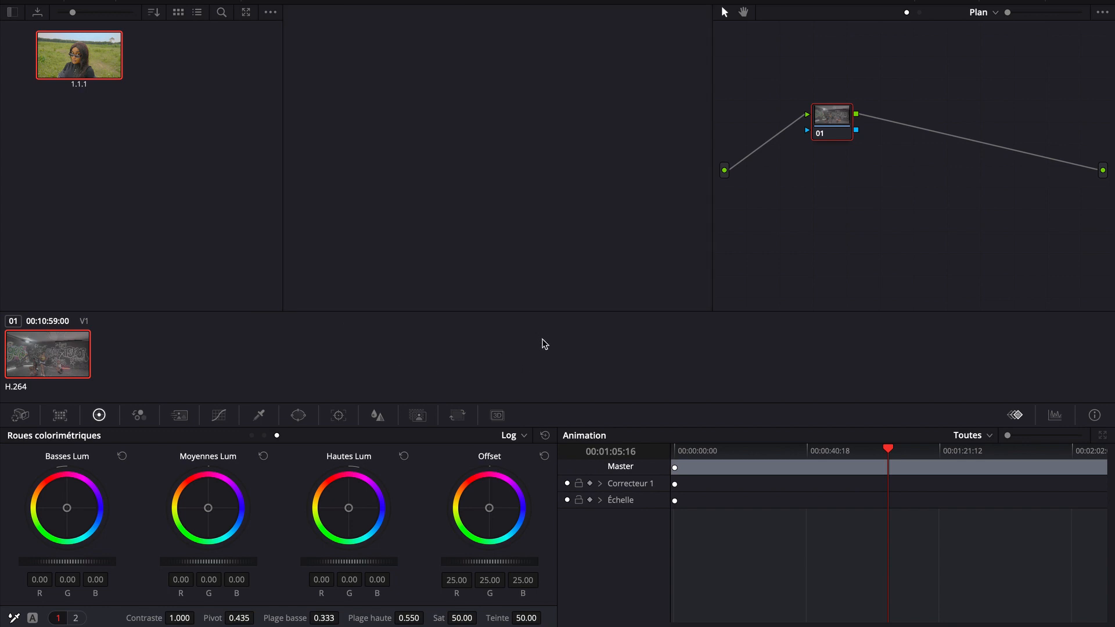
{"action": "key", "text": "Escape"}
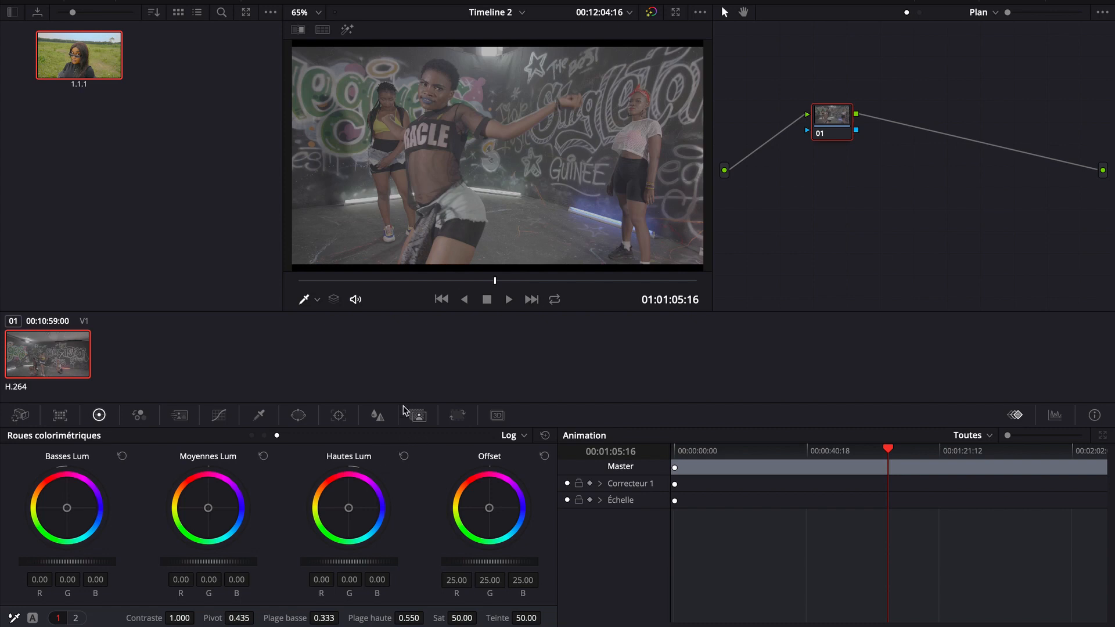
Step: Apply the grade of saved still 1.1.1 to the dance clip
{"action": "right_click", "coordinate": [828, 120]}
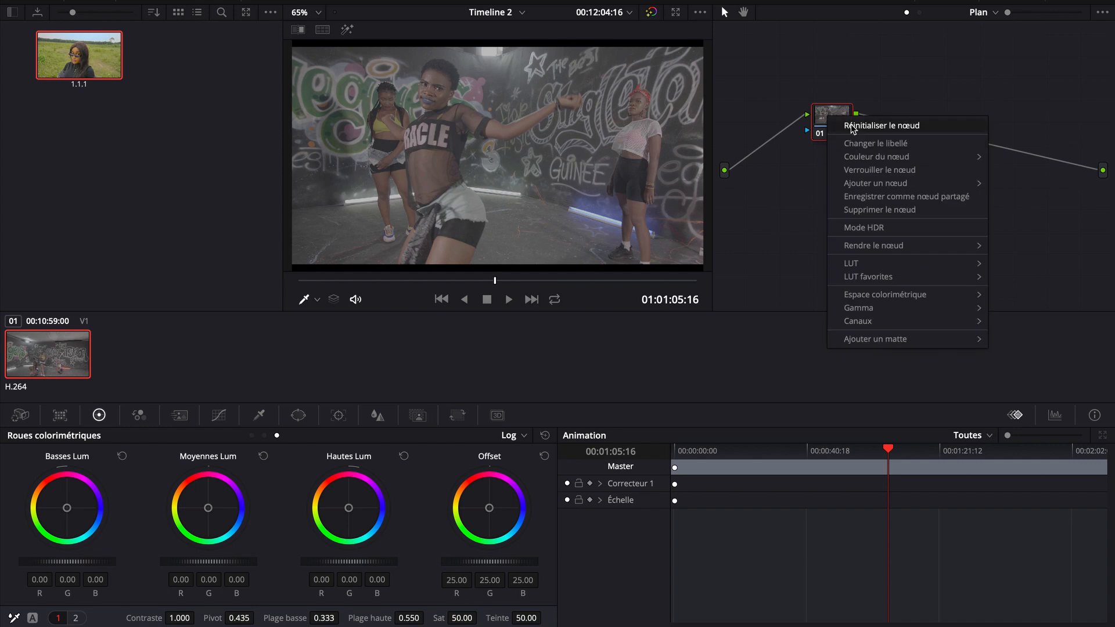
{"action": "left_click", "coordinate": [826, 119]}
{"action": "left_click_drag", "start_coordinate": [826, 120], "coordinate": [776, 105]}
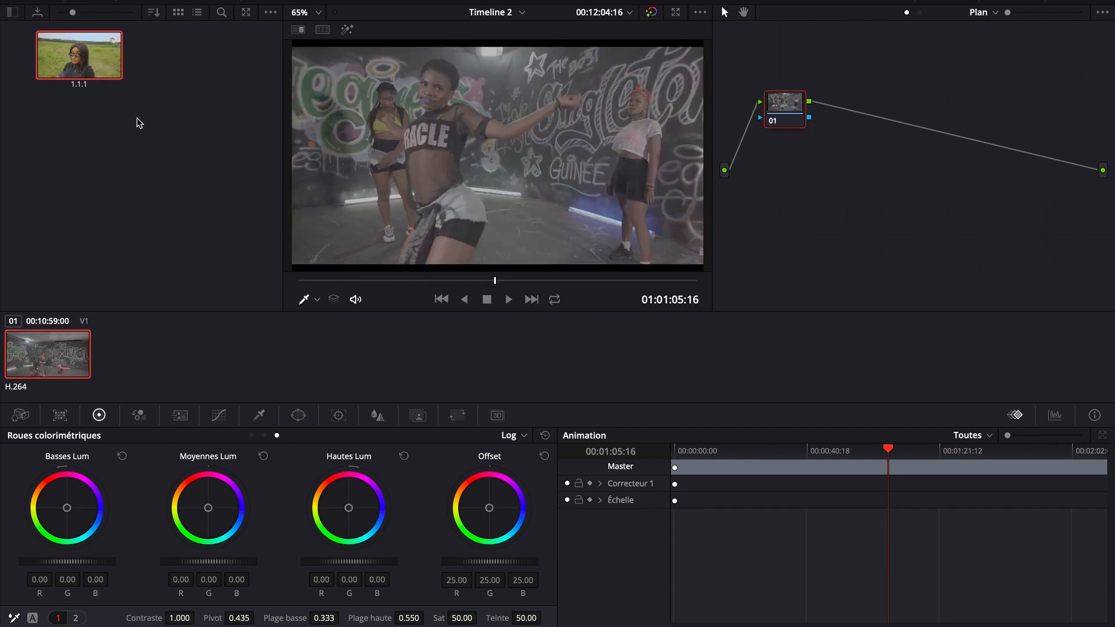
{"action": "right_click", "coordinate": [70, 54]}
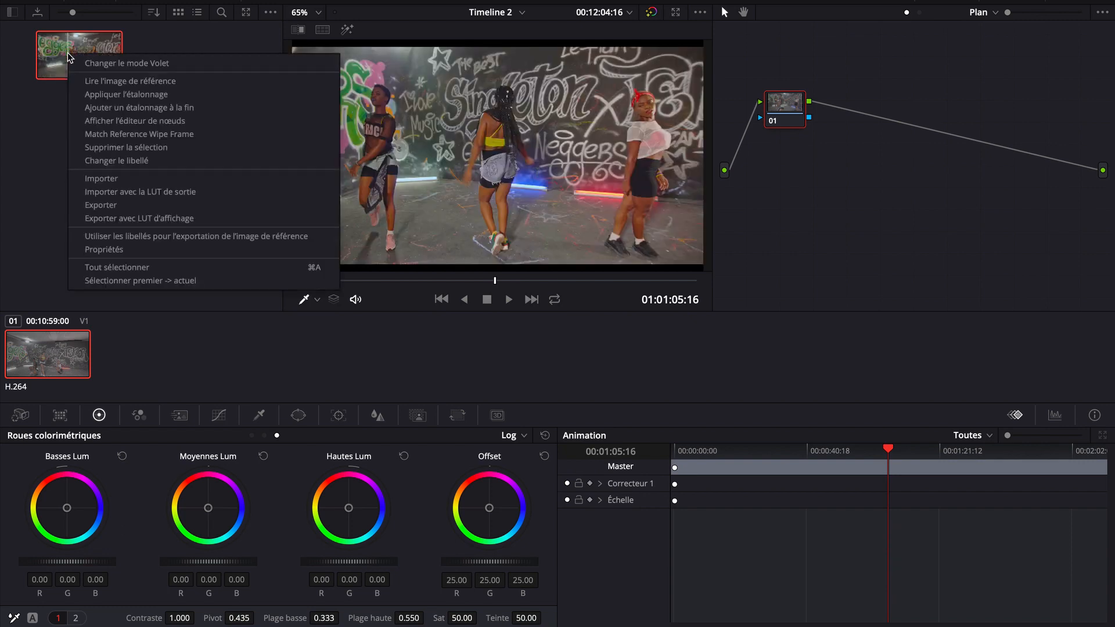
{"action": "left_click", "coordinate": [107, 94]}
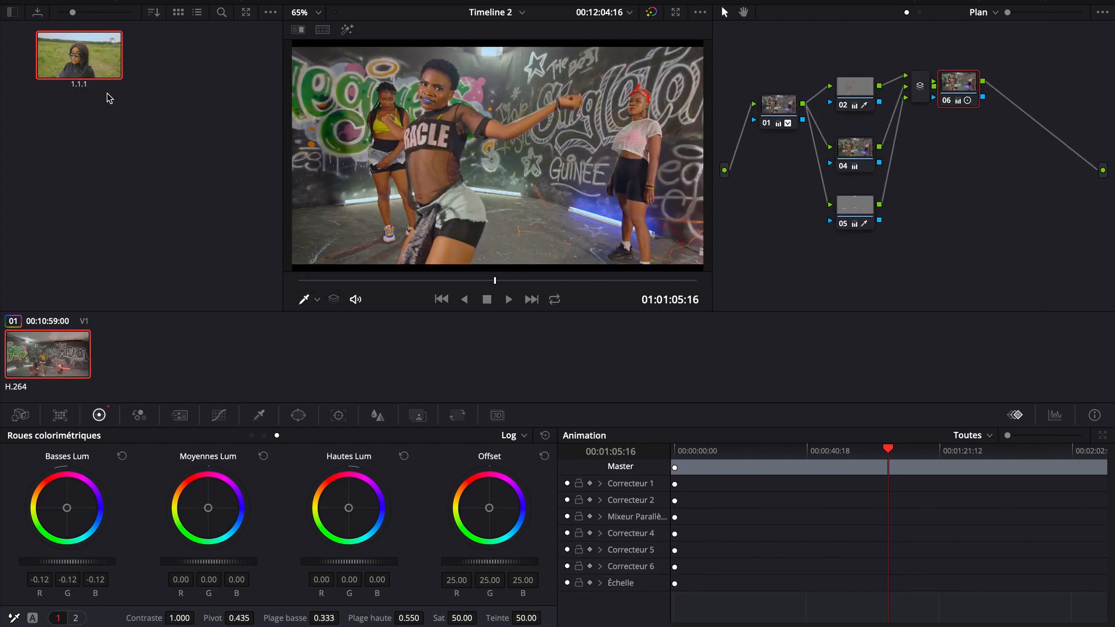
Step: Check the copied grade by scrubbing and viewing the clip full screen, and reset all grades and nodes
{"action": "left_click_drag", "start_coordinate": [400, 281], "coordinate": [487, 283]}
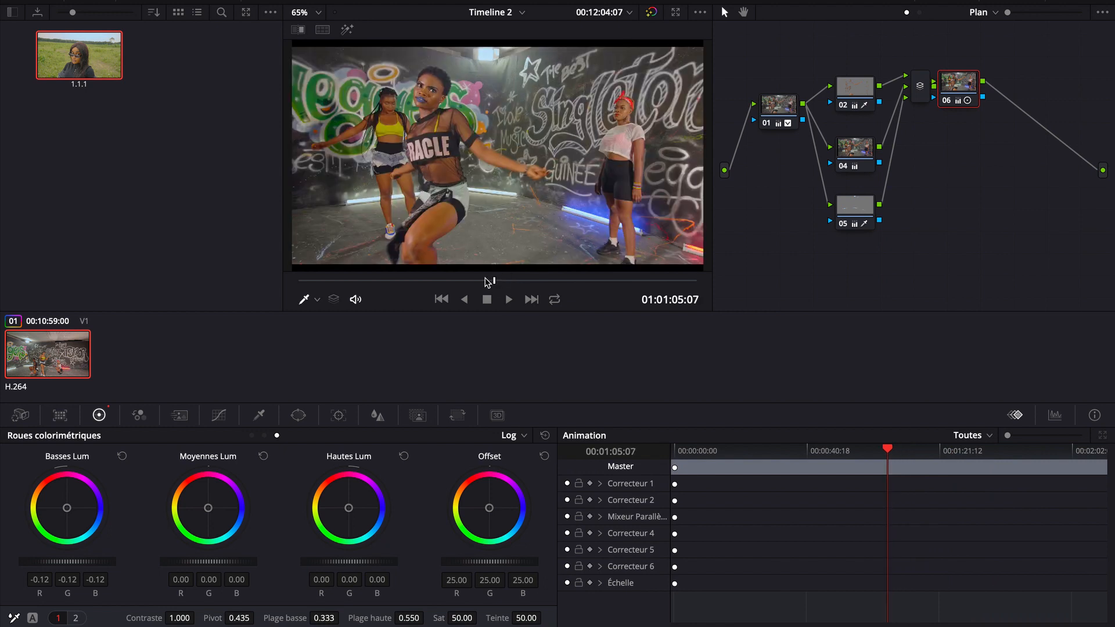
{"action": "key", "text": "super+f"}
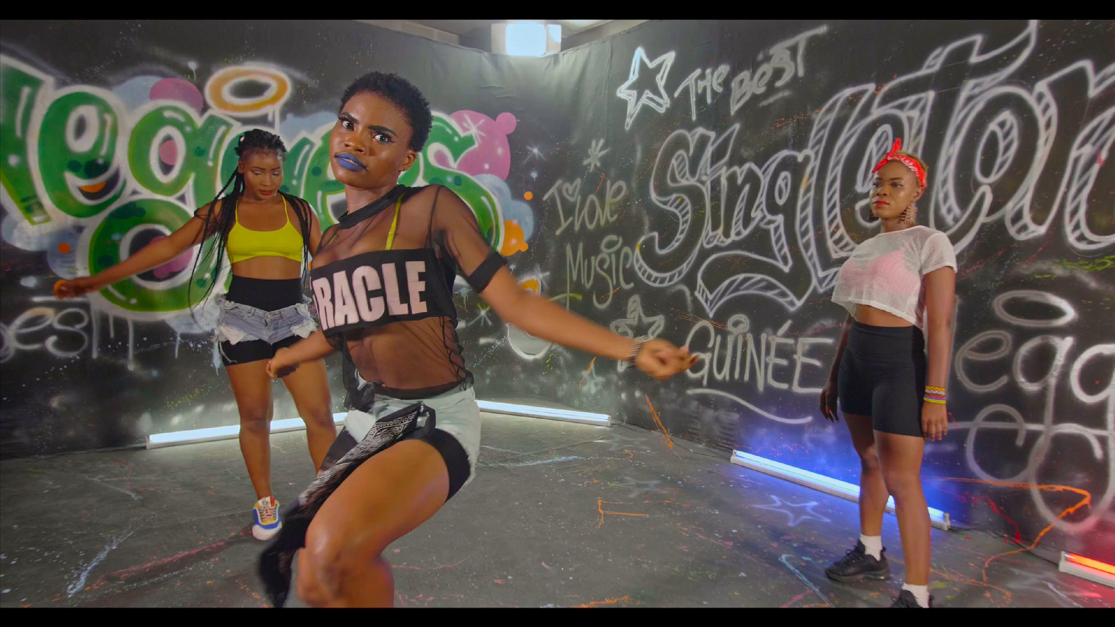
{"action": "key", "text": "super+f"}
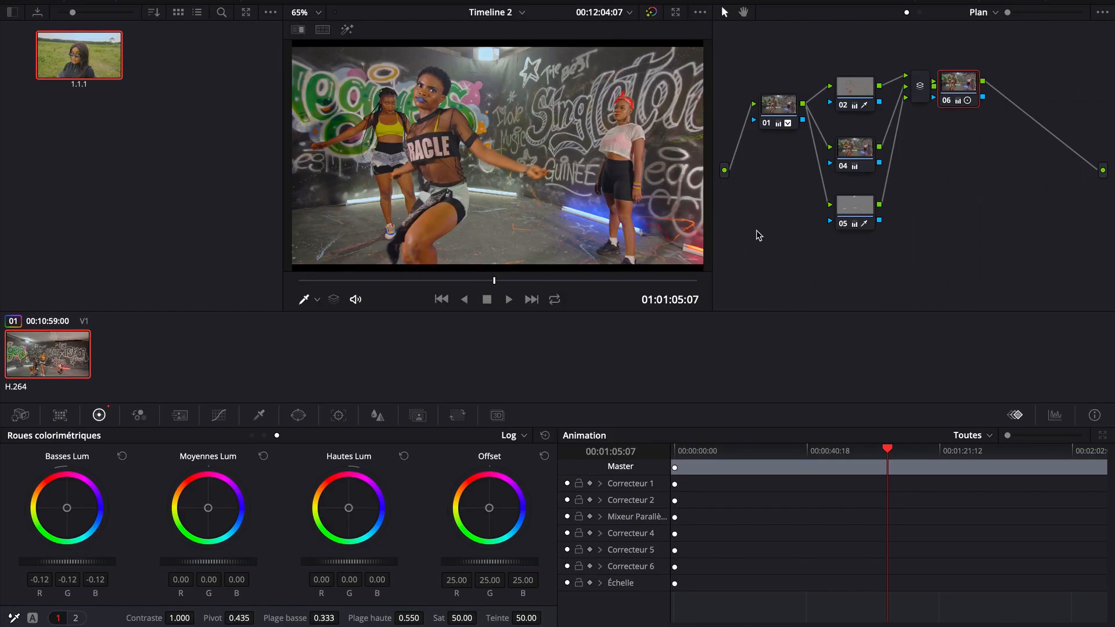
{"action": "right_click", "coordinate": [777, 242]}
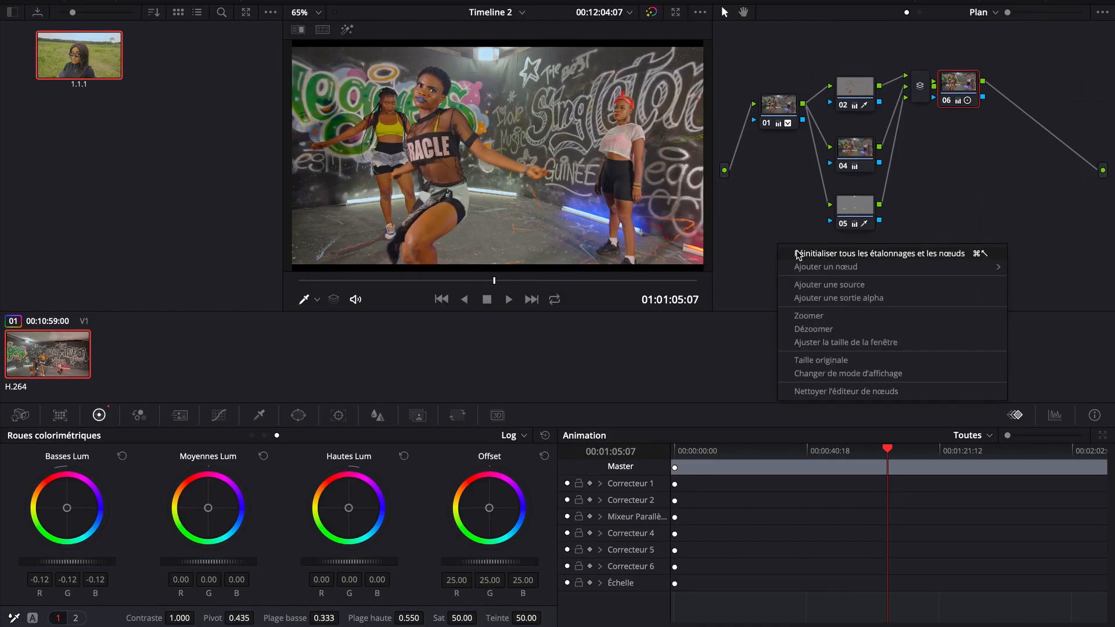
{"action": "left_click", "coordinate": [799, 254]}
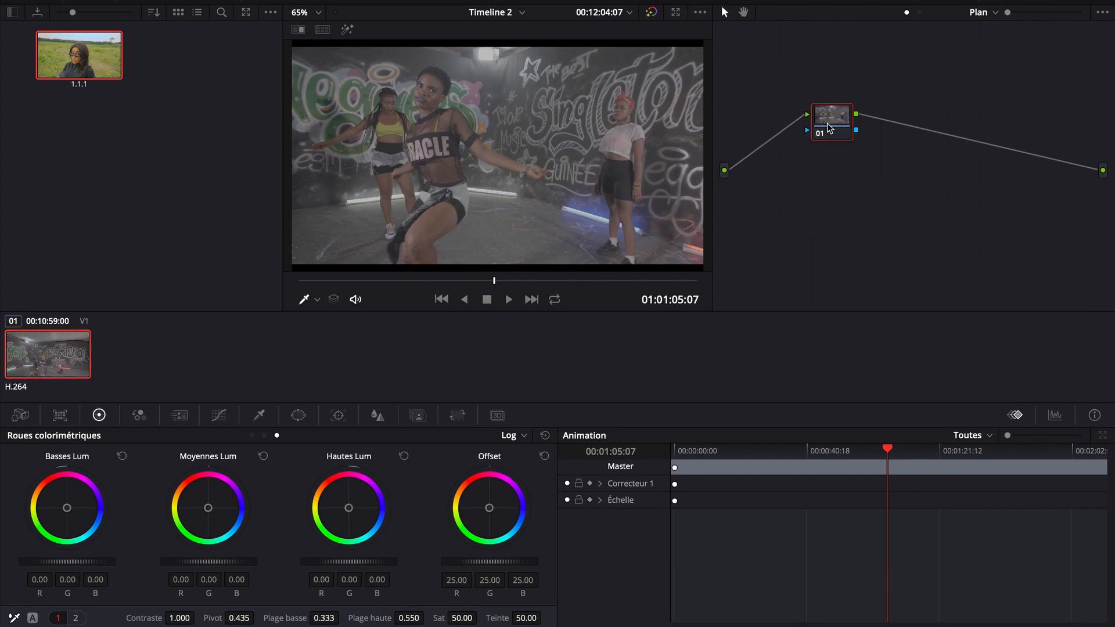
Step: Move node 01 near the source input and set its primary contrast to 1.354
{"action": "left_click_drag", "start_coordinate": [828, 127], "coordinate": [773, 109]}
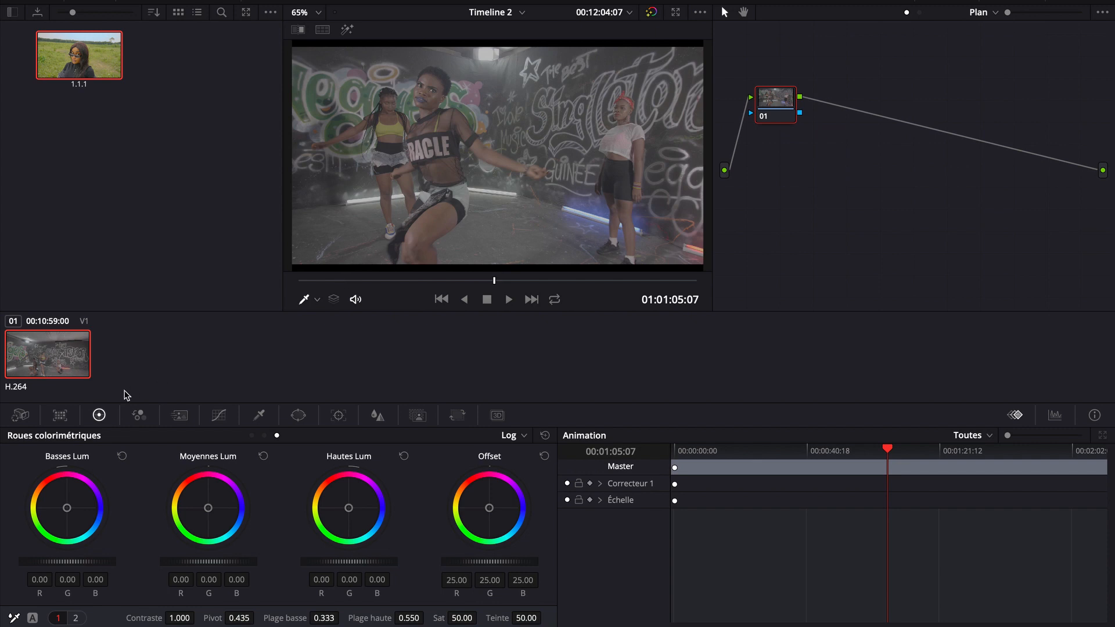
{"action": "left_click", "coordinate": [251, 435]}
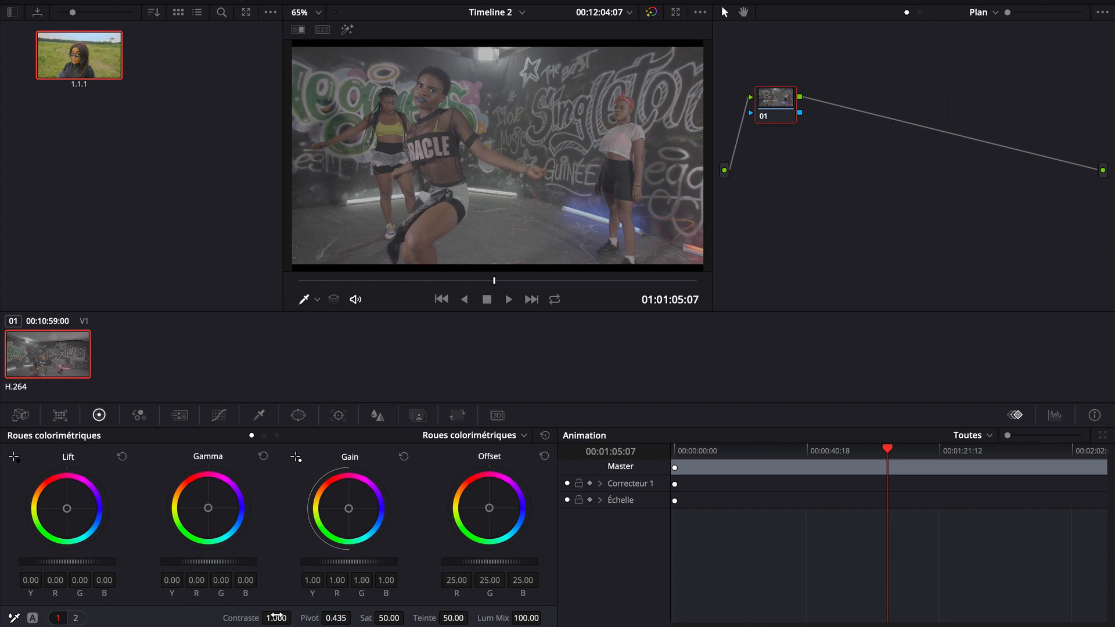
{"action": "left_click_drag", "start_coordinate": [277, 616], "coordinate": [393, 618]}
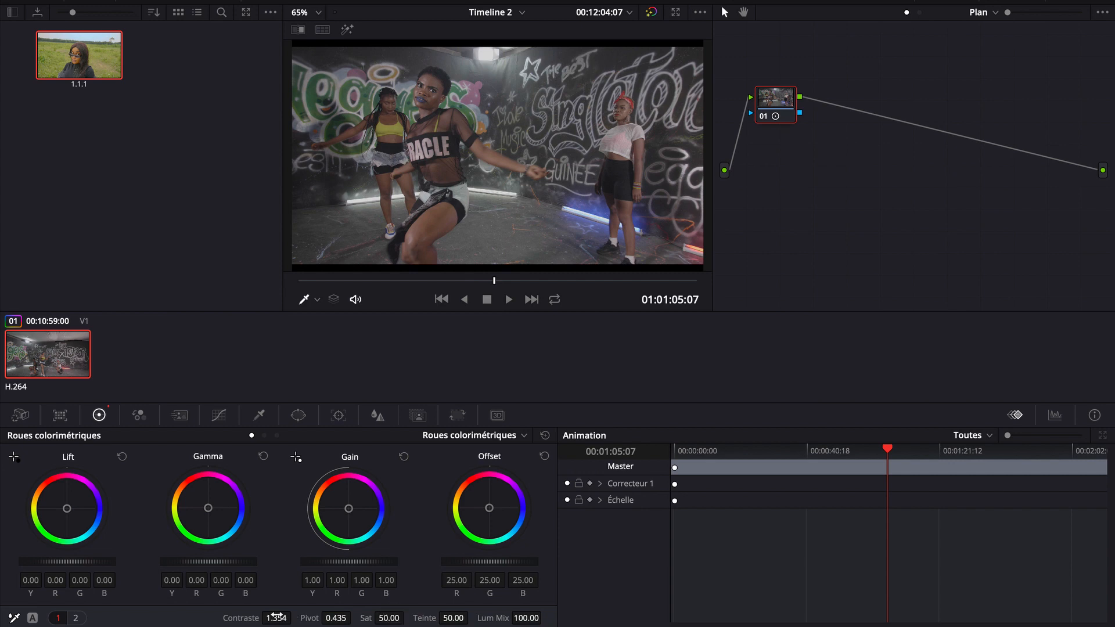
{"action": "left_click", "coordinate": [778, 103]}
{"action": "left_click_drag", "start_coordinate": [778, 103], "coordinate": [783, 96]}
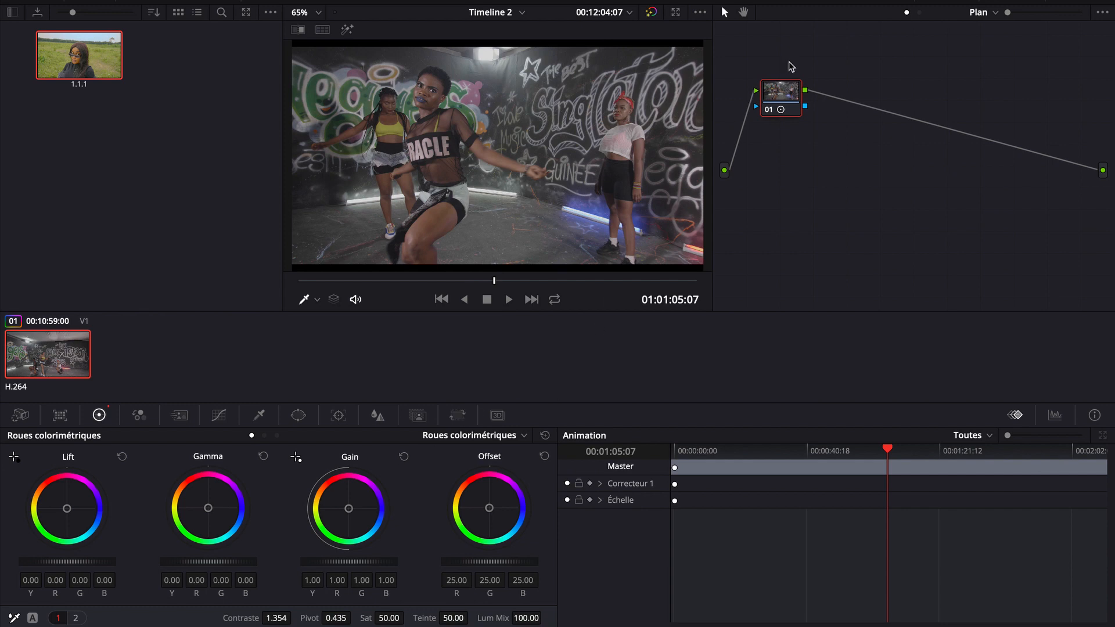
{"action": "mouse_move", "coordinate": [786, 94]}
{"action": "left_mouse_down"}
{"action": "mouse_move", "coordinate": [799, 114]}
{"action": "mouse_move", "coordinate": [782, 108]}
{"action": "left_mouse_up"}
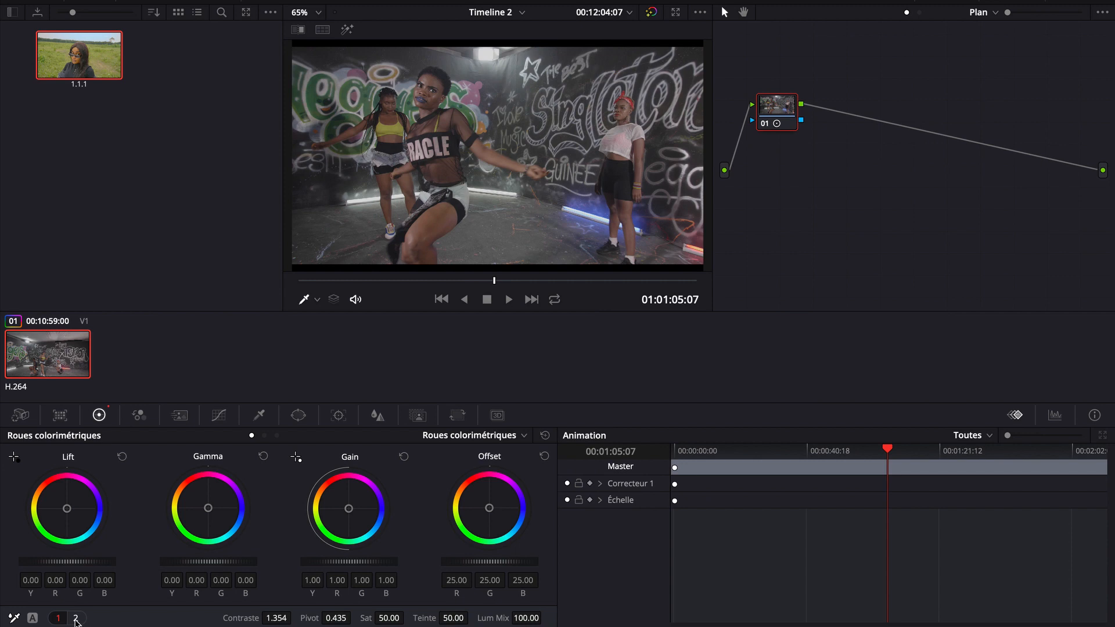
Step: Set node 01's temperature to 320.0, tint to -2.50 and midtone detail to 60.00
{"action": "left_click", "coordinate": [75, 618]}
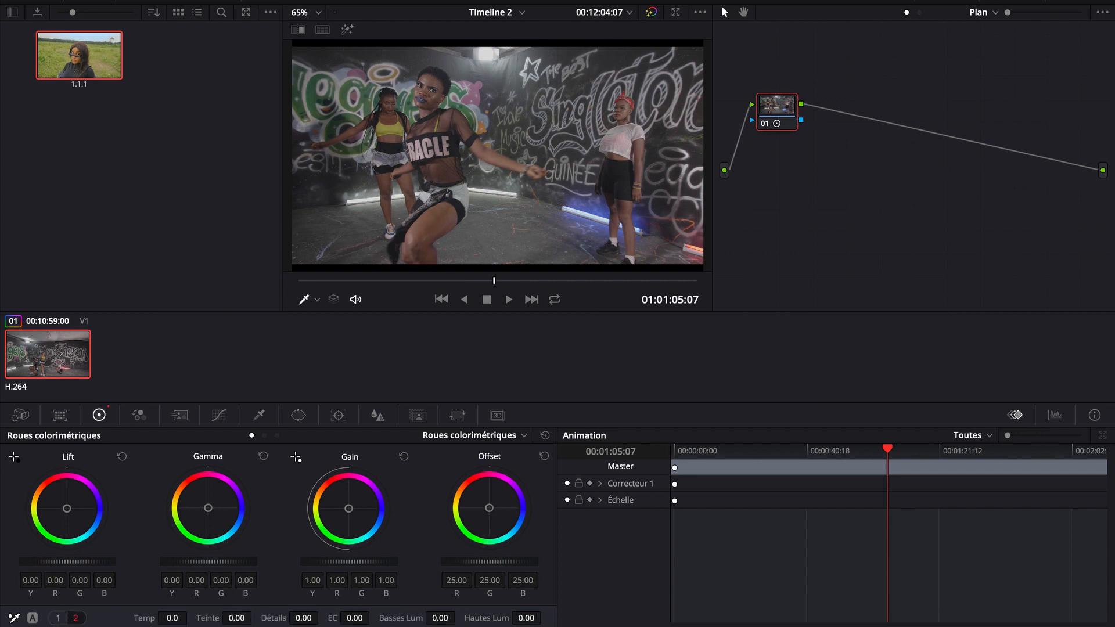
{"action": "left_click_drag", "start_coordinate": [172, 618], "coordinate": [196, 618]}
{"action": "left_click_drag", "start_coordinate": [233, 617], "coordinate": [381, 618]}
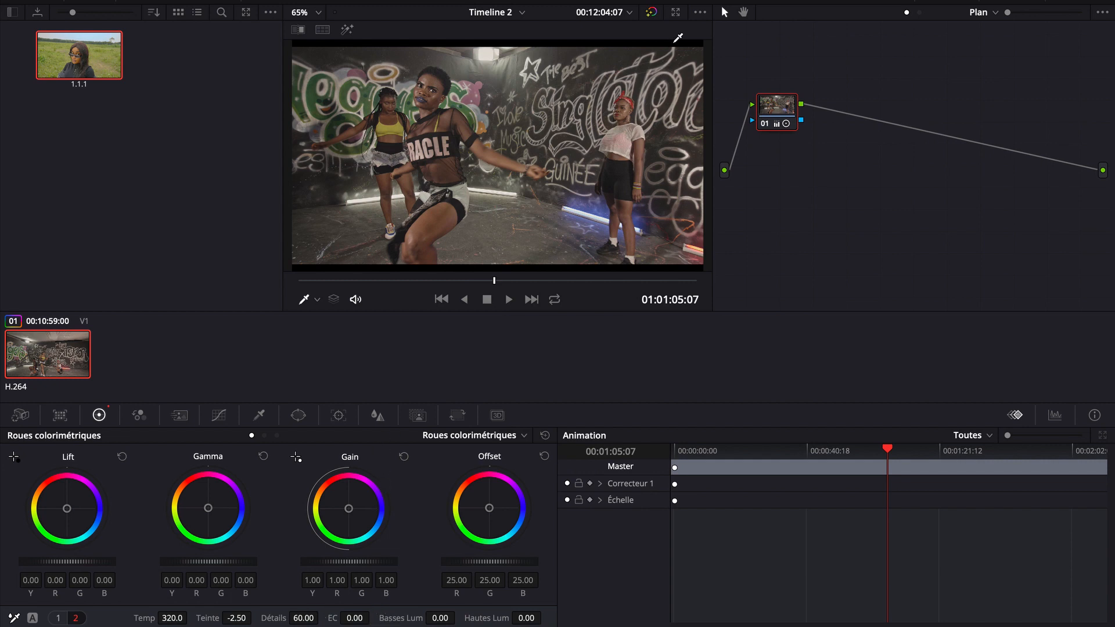
Step: Enlarge the viewer and compare the clip with and without the grade by repeatedly toggling the bypass
{"action": "left_click", "coordinate": [675, 11]}
{"action": "left_click", "coordinate": [1053, 13]}
{"action": "left_click", "coordinate": [1053, 13]}
{"action": "left_click", "coordinate": [1053, 12]}
{"action": "left_click", "coordinate": [1052, 12]}
{"action": "left_click", "coordinate": [1053, 13]}
{"action": "left_click", "coordinate": [1052, 13]}
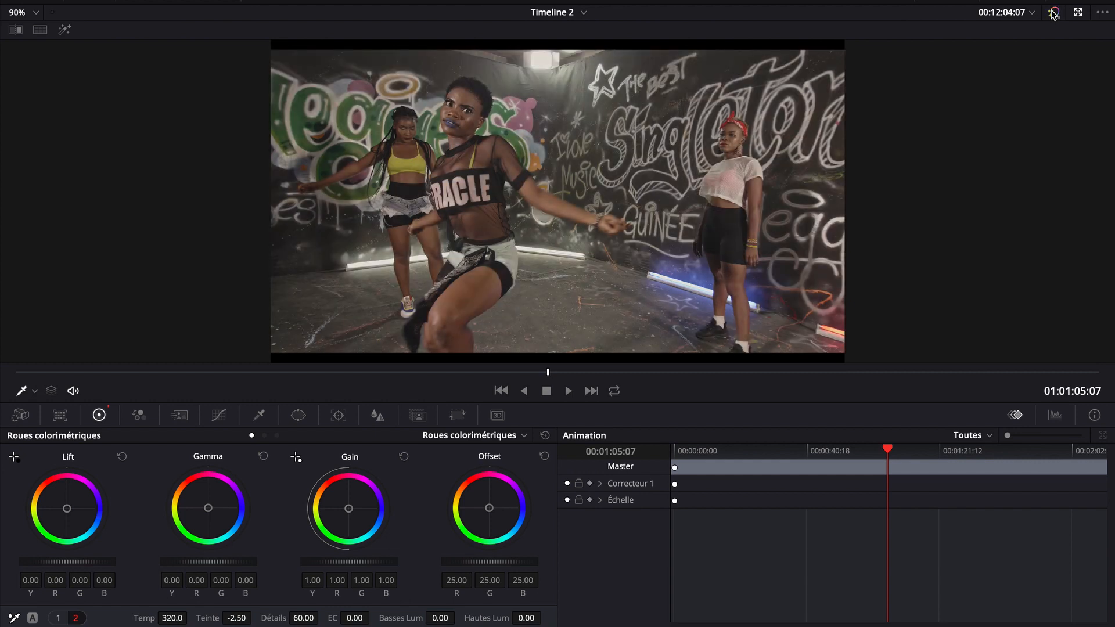
Step: Return to the normal viewer size, set node 01's saturation to 80.00 and nudge the node slightly up in the graph
{"action": "left_click", "coordinate": [1078, 11]}
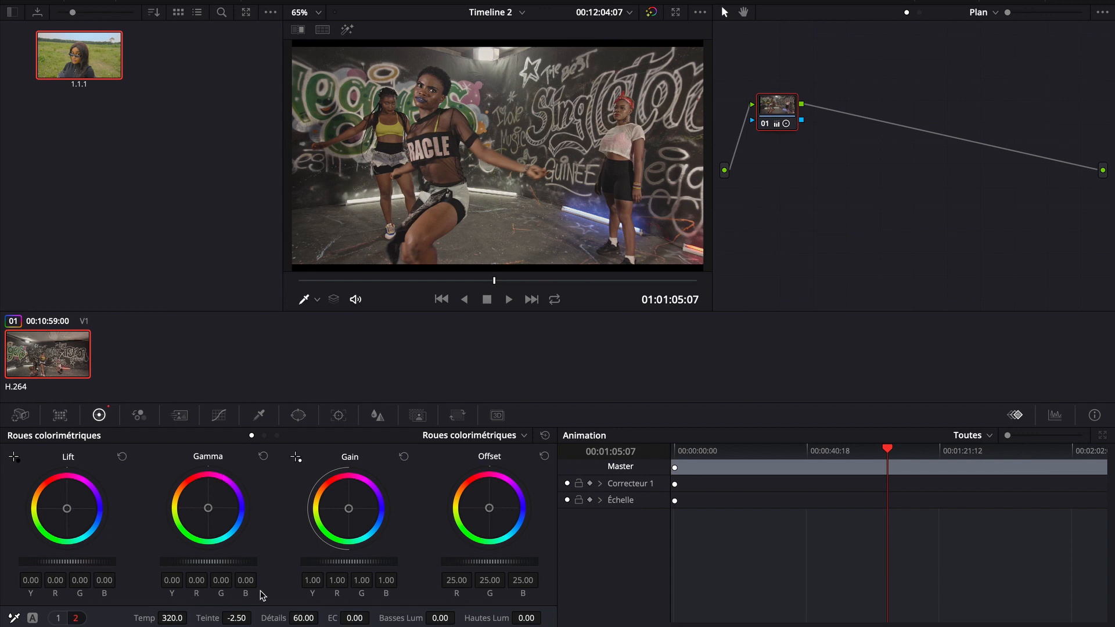
{"action": "left_click", "coordinate": [56, 619]}
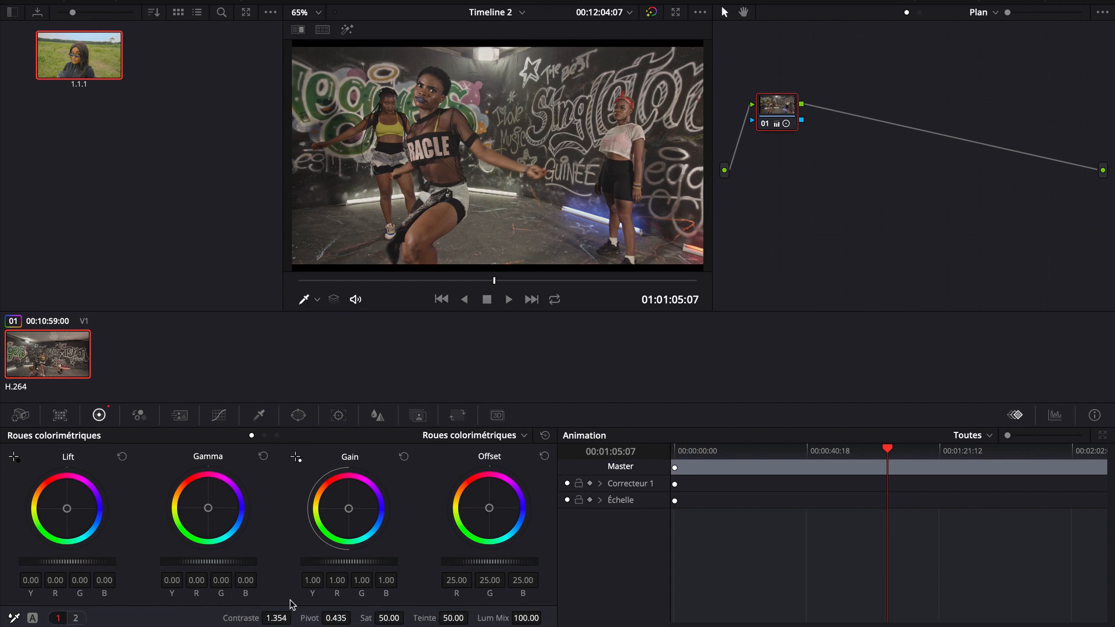
{"action": "left_click_drag", "start_coordinate": [387, 617], "coordinate": [479, 619]}
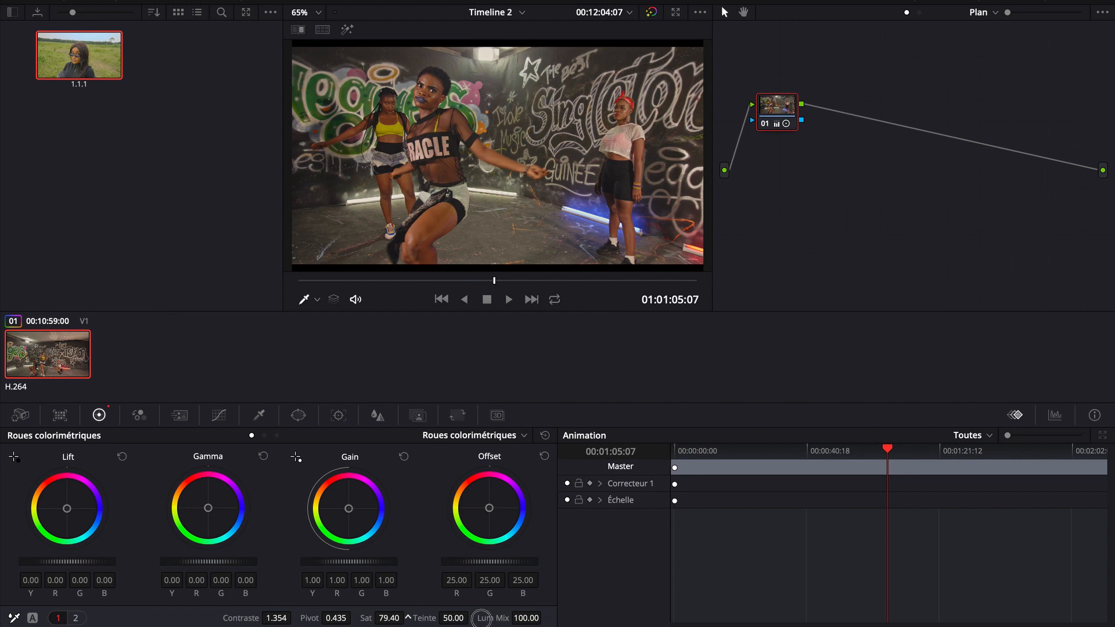
{"action": "left_click_drag", "start_coordinate": [483, 618], "coordinate": [491, 617]}
{"action": "left_click_drag", "start_coordinate": [784, 115], "coordinate": [790, 109]}
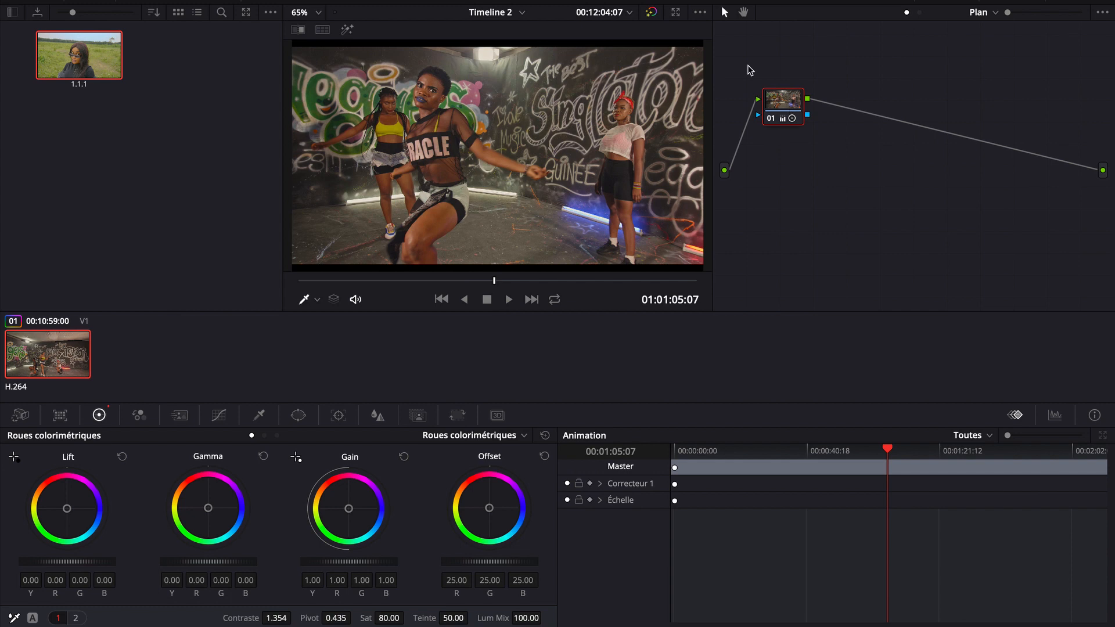
Step: Compare the more saturated image with the ungraded clip by repeatedly toggling the grade bypass
{"action": "left_click", "coordinate": [652, 13]}
{"action": "left_click", "coordinate": [654, 13]}
{"action": "left_click", "coordinate": [654, 14]}
{"action": "left_click", "coordinate": [654, 13]}
{"action": "left_click", "coordinate": [653, 13]}
{"action": "left_click", "coordinate": [653, 13]}
{"action": "left_click", "coordinate": [653, 14]}
{"action": "left_click", "coordinate": [653, 14]}
Step: Add a serial corrector node after node 01 and sample the front dancer's facial skin with the HSL qualifier
{"action": "right_click", "coordinate": [778, 103]}
{"action": "mouse_move", "coordinate": [801, 166]}
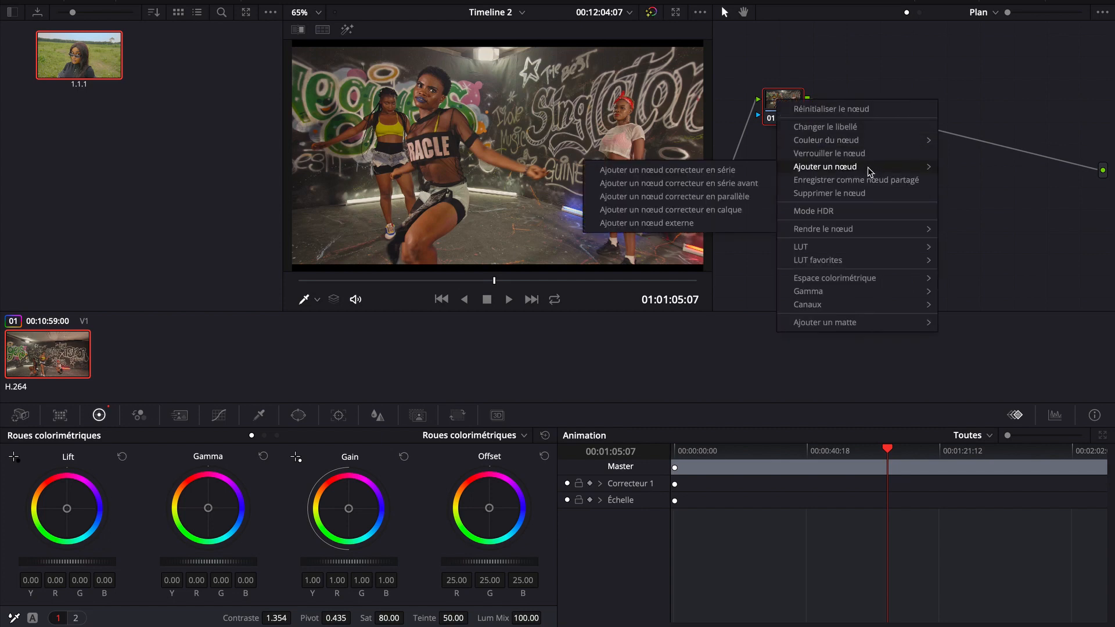
{"action": "left_click", "coordinate": [768, 171]}
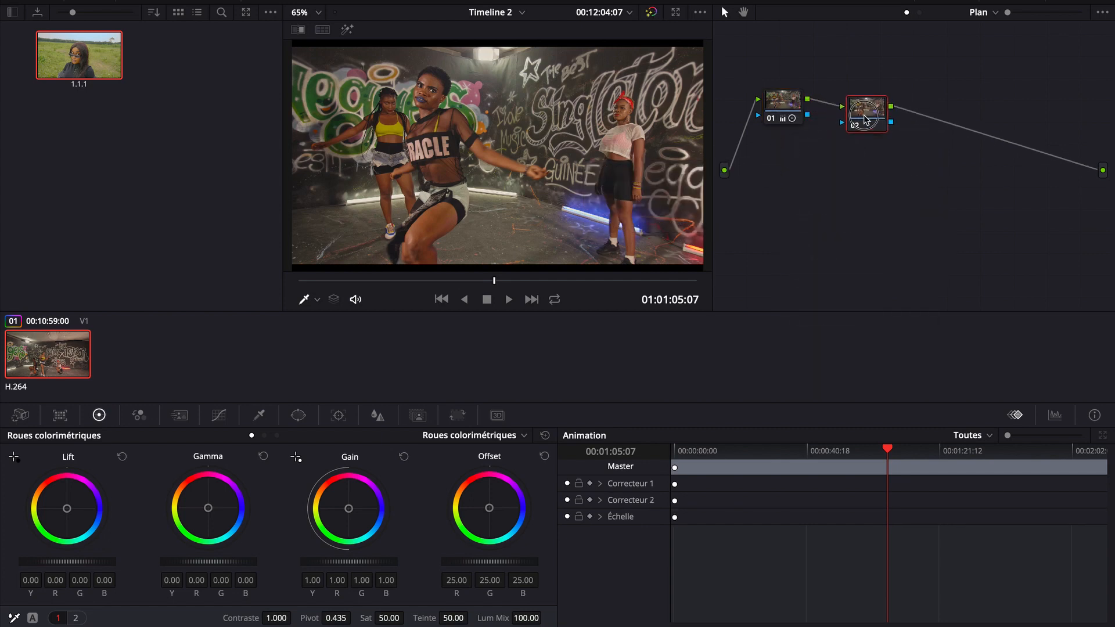
{"action": "left_click", "coordinate": [259, 415]}
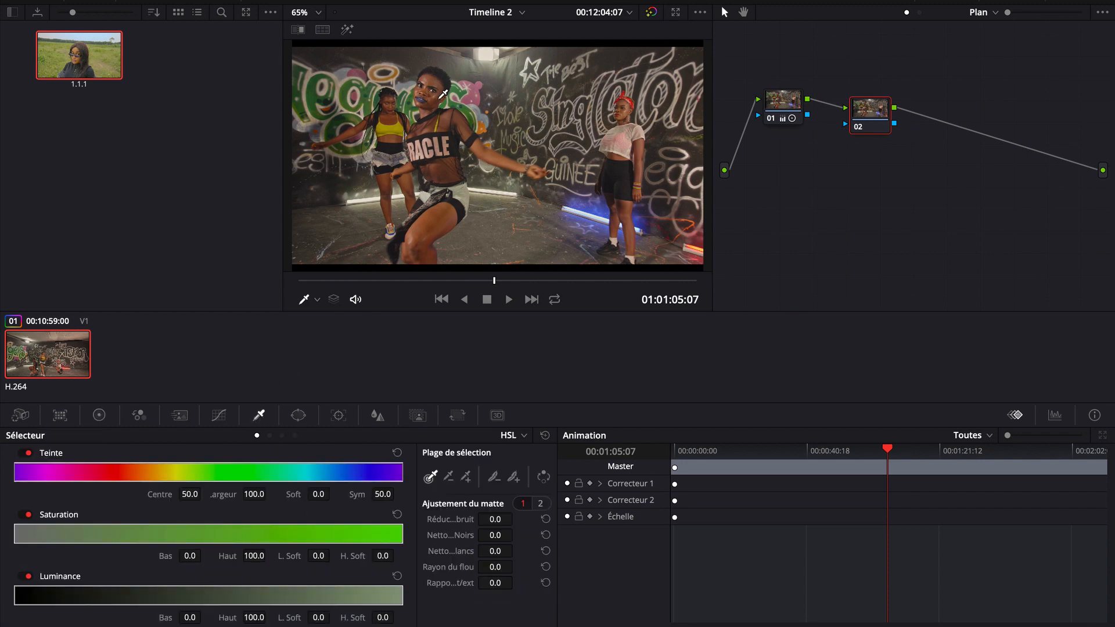
{"action": "left_click", "coordinate": [431, 76]}
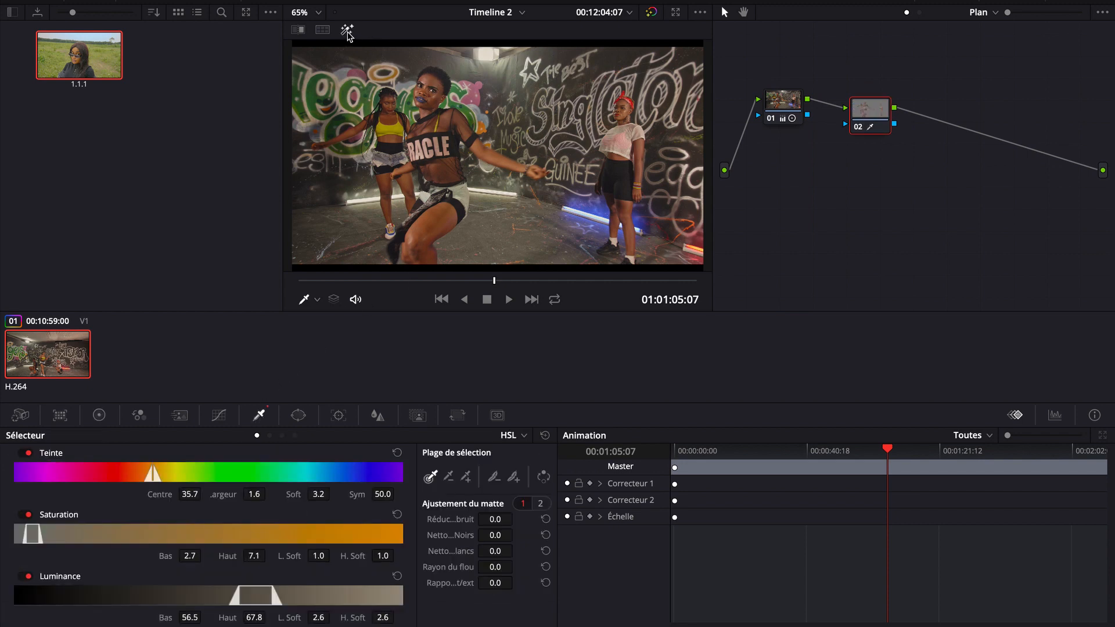
Step: Highlight the skin selection and refine it to hue width 5.7, saturation 2.4 to 6.7 and luminance 53.7 to 65.1
{"action": "left_click", "coordinate": [347, 30]}
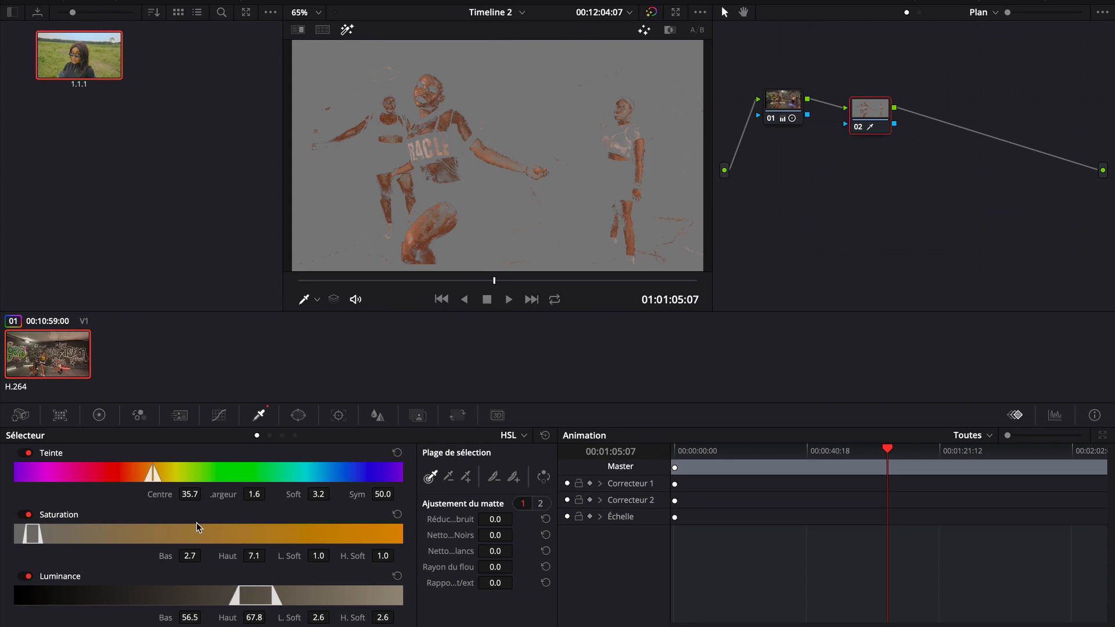
{"action": "left_click_drag", "start_coordinate": [153, 475], "coordinate": [145, 475]}
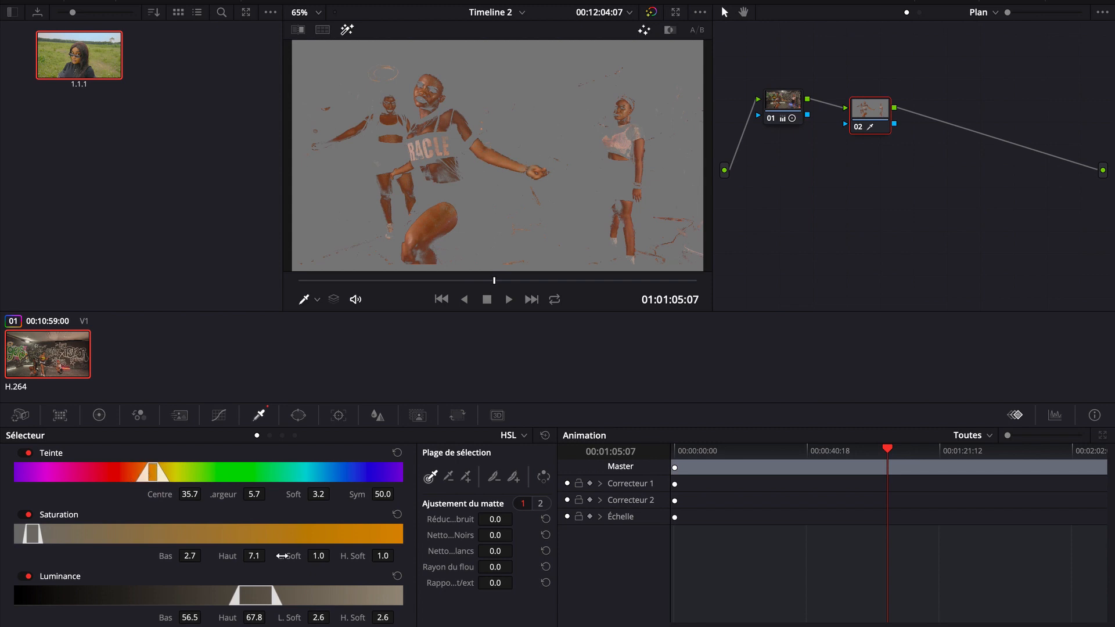
{"action": "left_click_drag", "start_coordinate": [248, 593], "coordinate": [237, 593]}
{"action": "left_click_drag", "start_coordinate": [36, 536], "coordinate": [35, 538]}
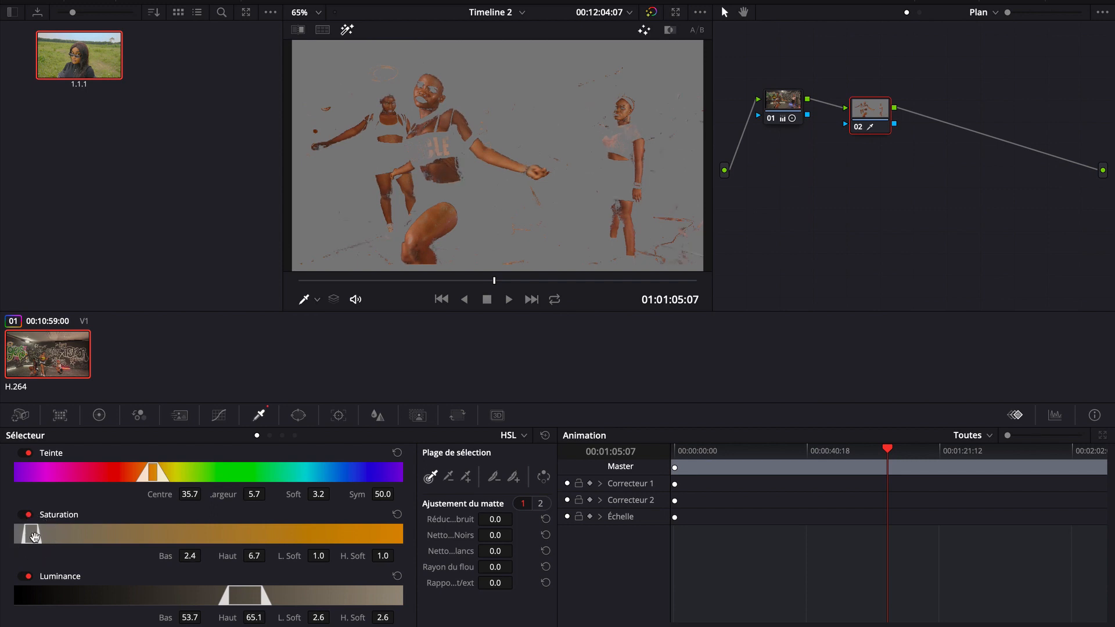
Step: Turn off the highlight and warm node 02's skin tones with gamma blue -0.03, tint 8.00 and temperature 80.0
{"action": "left_click", "coordinate": [99, 415]}
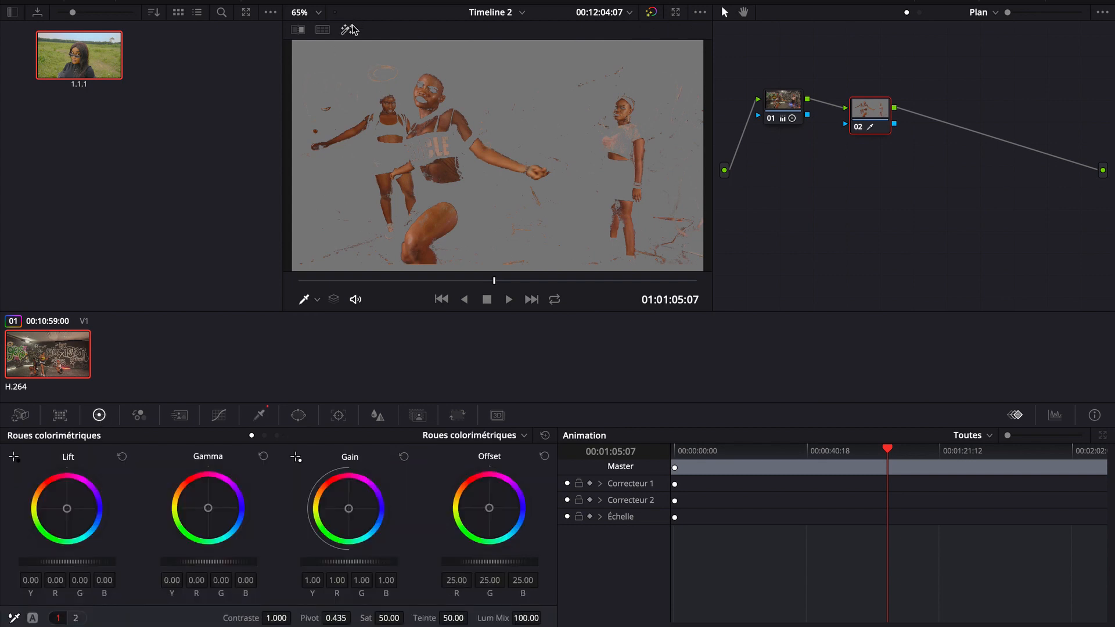
{"action": "left_click", "coordinate": [349, 29]}
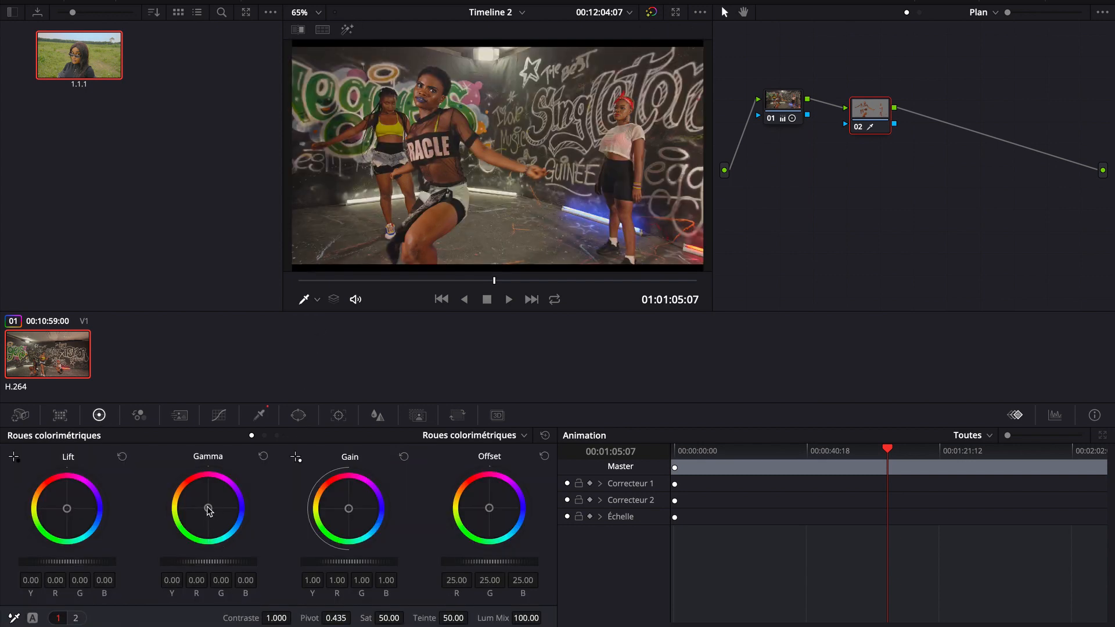
{"action": "left_click_drag", "start_coordinate": [208, 510], "coordinate": [176, 506]}
{"action": "left_click", "coordinate": [76, 617]}
{"action": "left_click", "coordinate": [238, 614]}
{"action": "left_click_drag", "start_coordinate": [242, 613], "coordinate": [171, 617]}
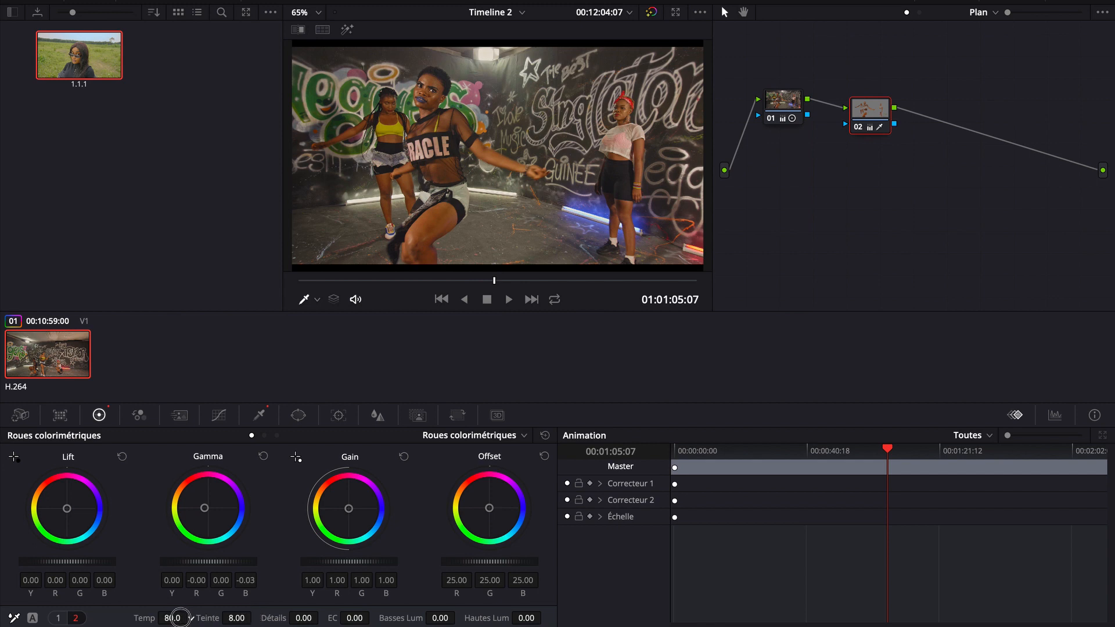
Step: Check the effect of the skin correction by repeatedly disabling and enabling node 02
{"action": "left_click", "coordinate": [858, 129]}
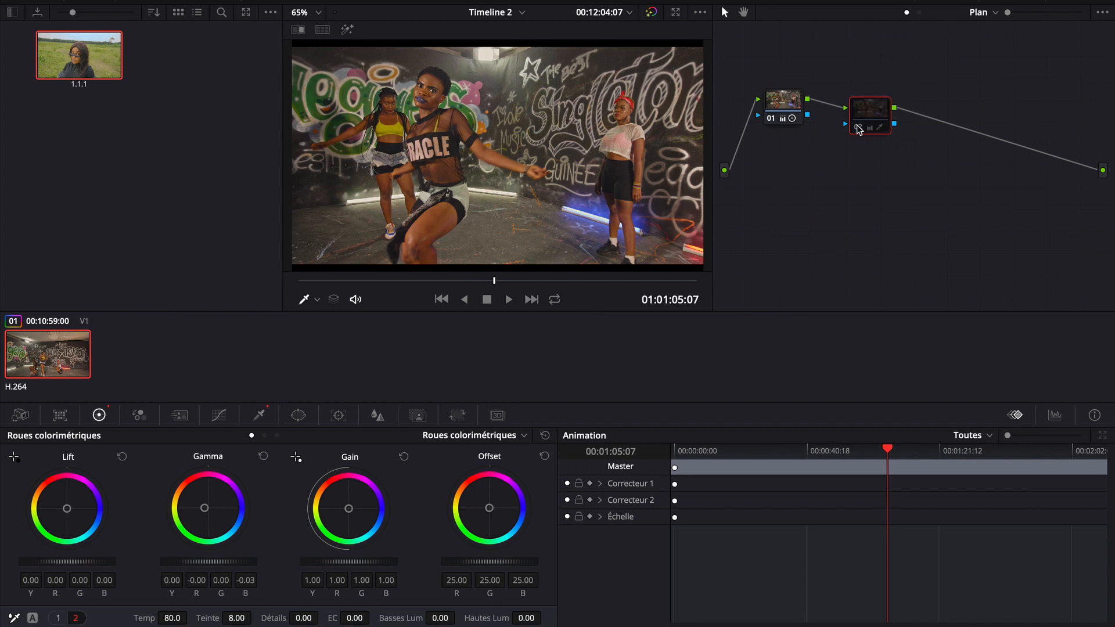
{"action": "left_click", "coordinate": [858, 129]}
{"action": "left_click", "coordinate": [858, 129]}
{"action": "left_click", "coordinate": [858, 129]}
{"action": "left_click", "coordinate": [858, 129]}
{"action": "left_click", "coordinate": [858, 129]}
{"action": "left_click", "coordinate": [859, 129]}
{"action": "left_click", "coordinate": [858, 129]}
{"action": "left_click", "coordinate": [858, 129]}
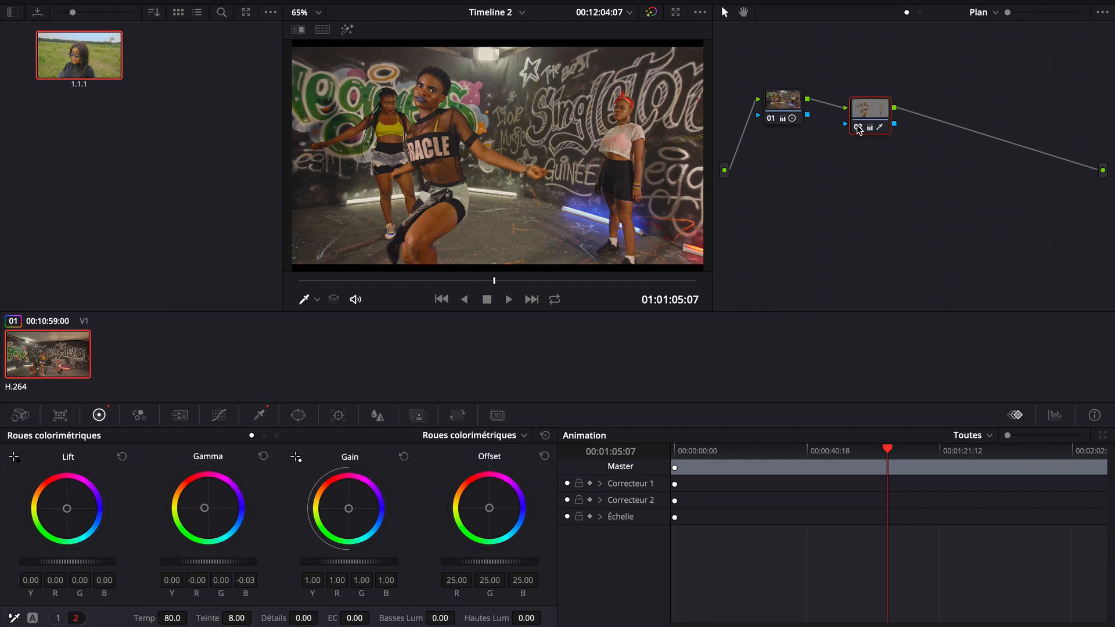
Step: Move node 02 above node 01's level in the graph and add a parallel corrector node to it
{"action": "left_click_drag", "start_coordinate": [869, 126], "coordinate": [859, 90]}
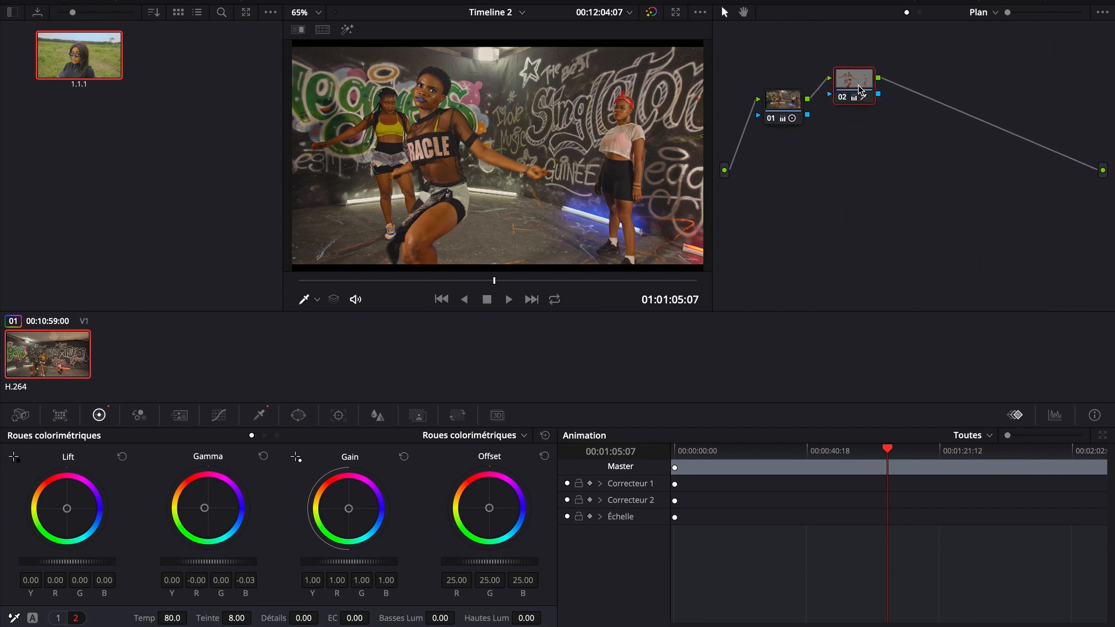
{"action": "right_click", "coordinate": [859, 91]}
{"action": "mouse_move", "coordinate": [917, 154]}
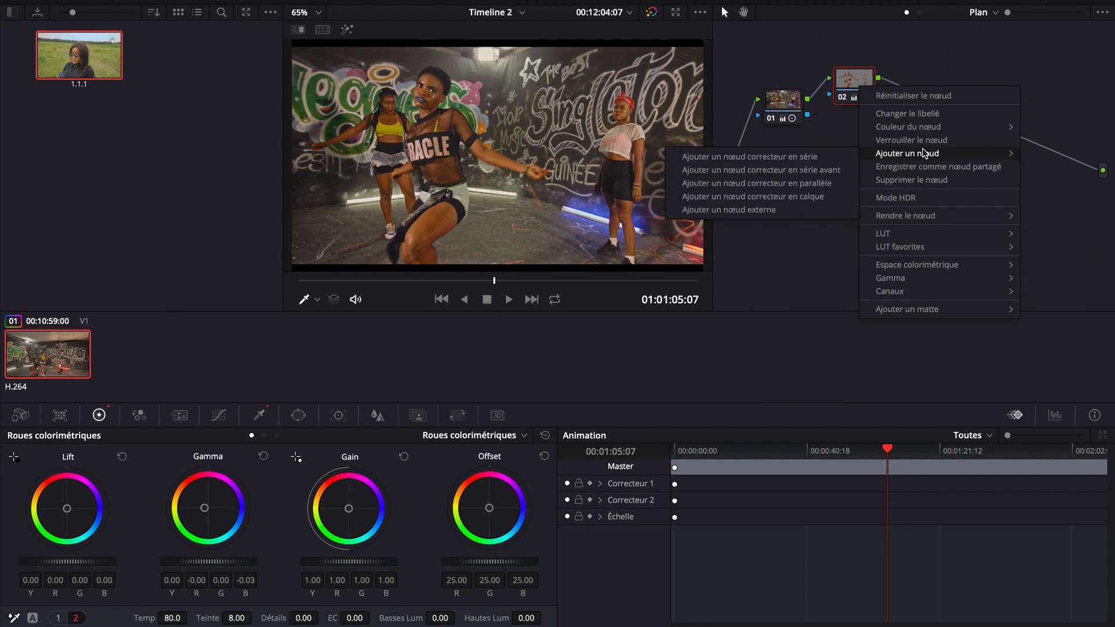
{"action": "left_click", "coordinate": [821, 184]}
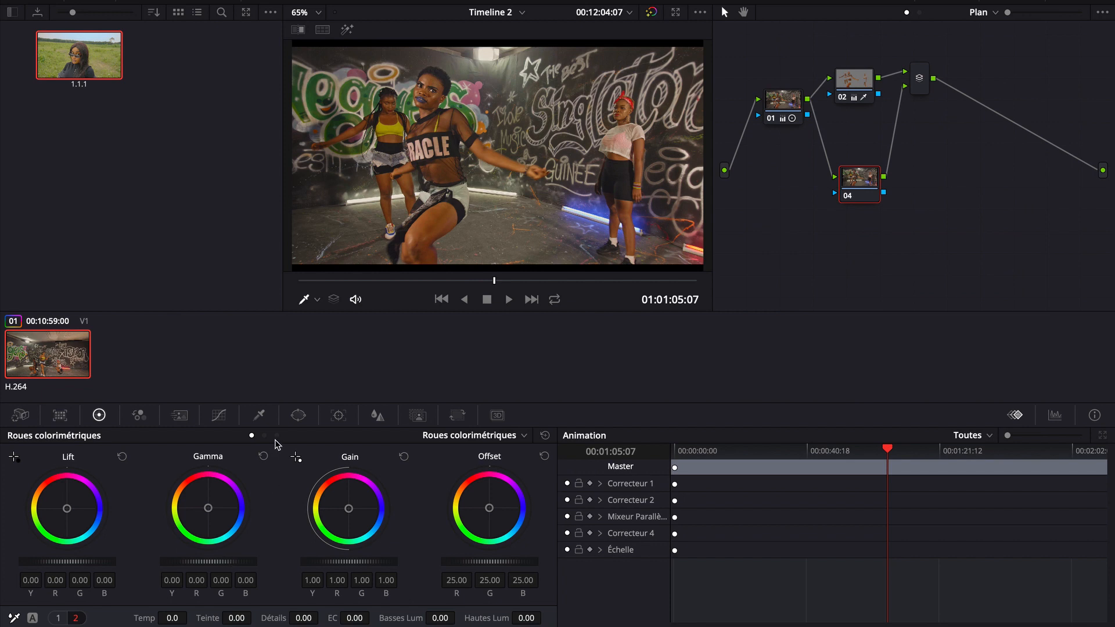
Step: Switch node 04 to the log wheels and lower the shadows to -0.11 in red, green and blue
{"action": "left_click", "coordinate": [277, 435]}
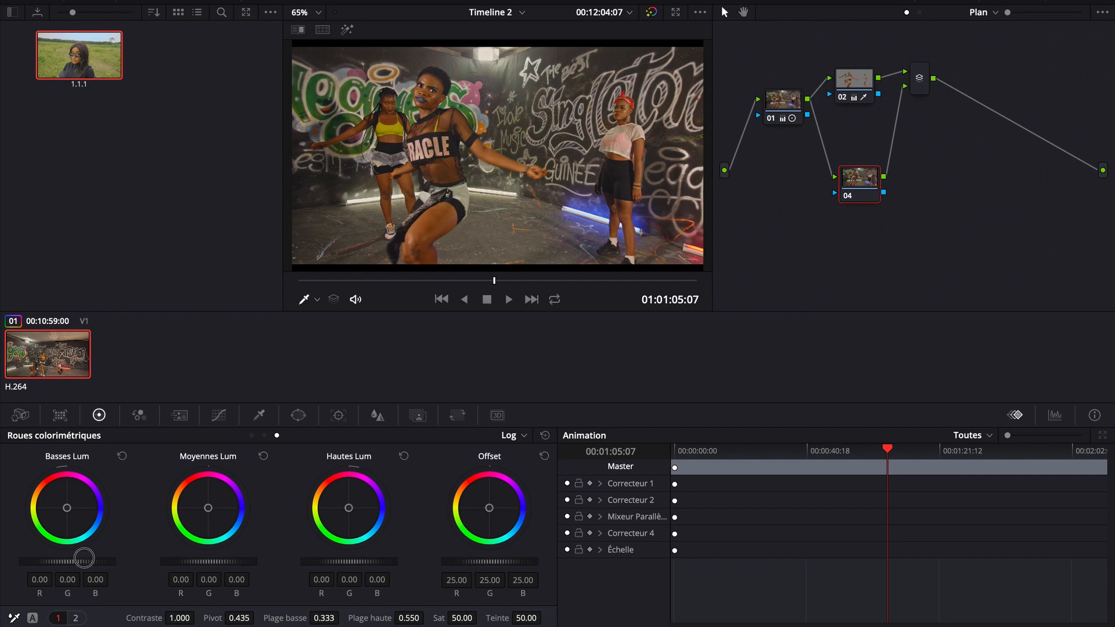
{"action": "left_click", "coordinate": [677, 13]}
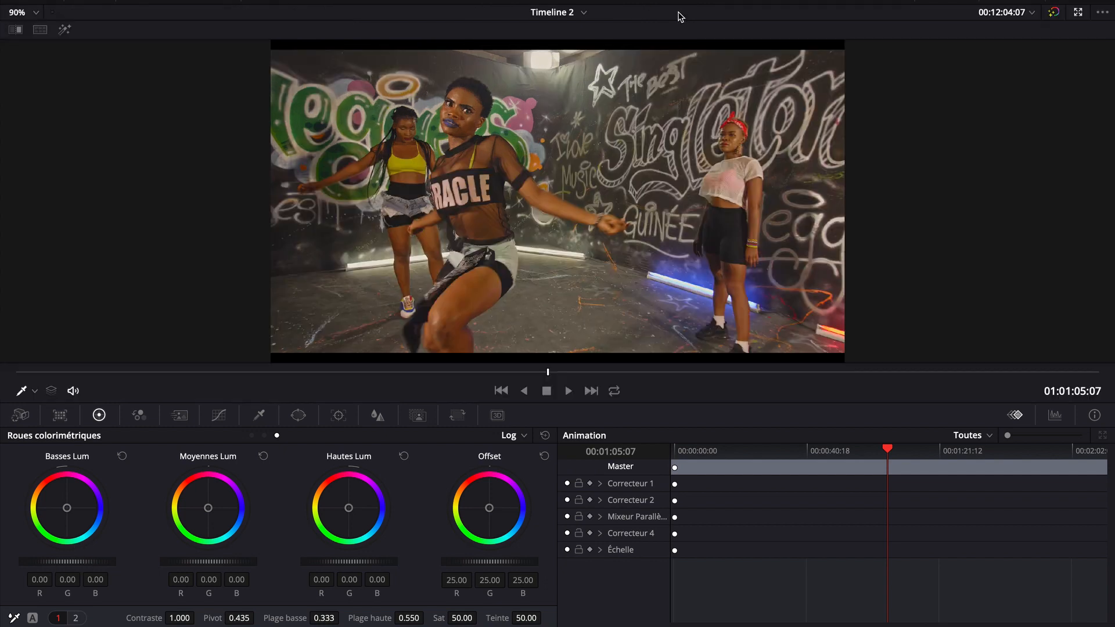
{"action": "left_click", "coordinate": [35, 12]}
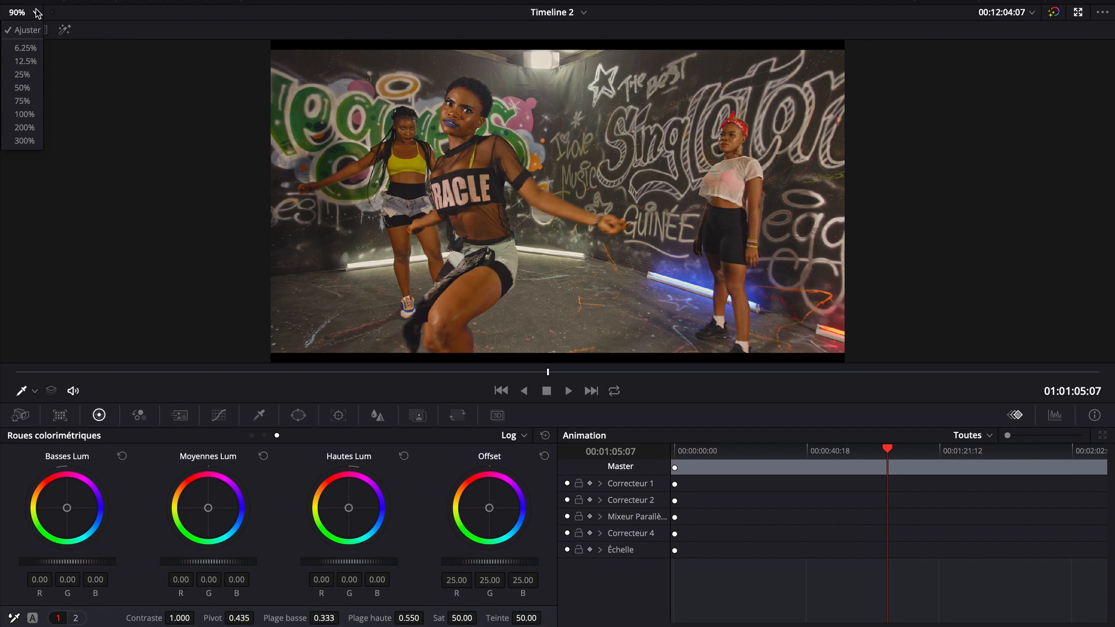
{"action": "left_click", "coordinate": [37, 91]}
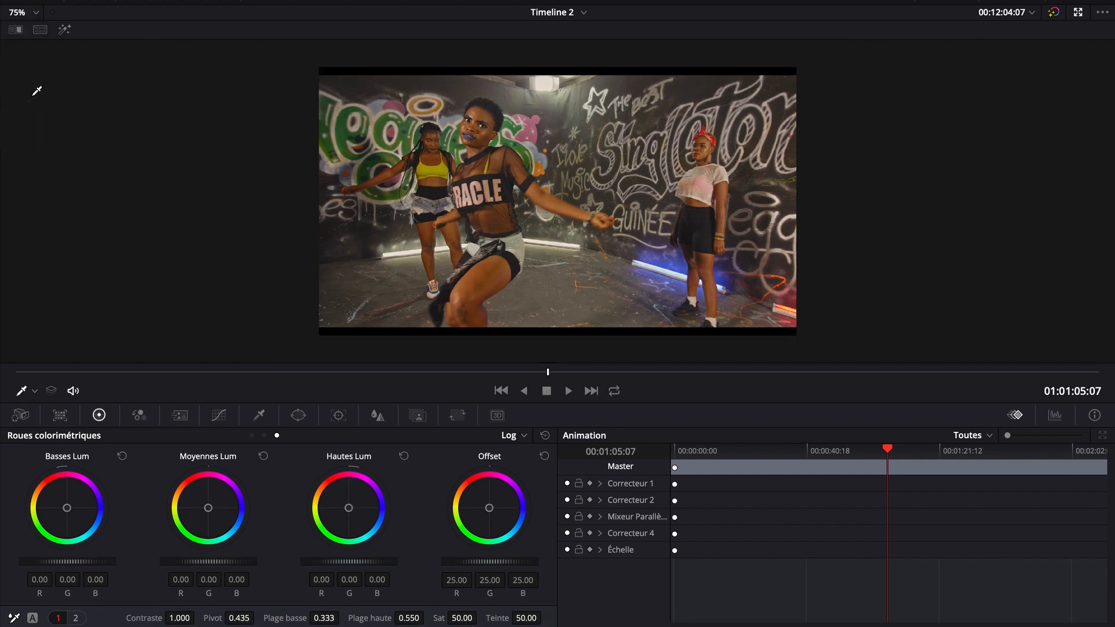
{"action": "left_click", "coordinate": [36, 12]}
{"action": "left_click", "coordinate": [25, 114]}
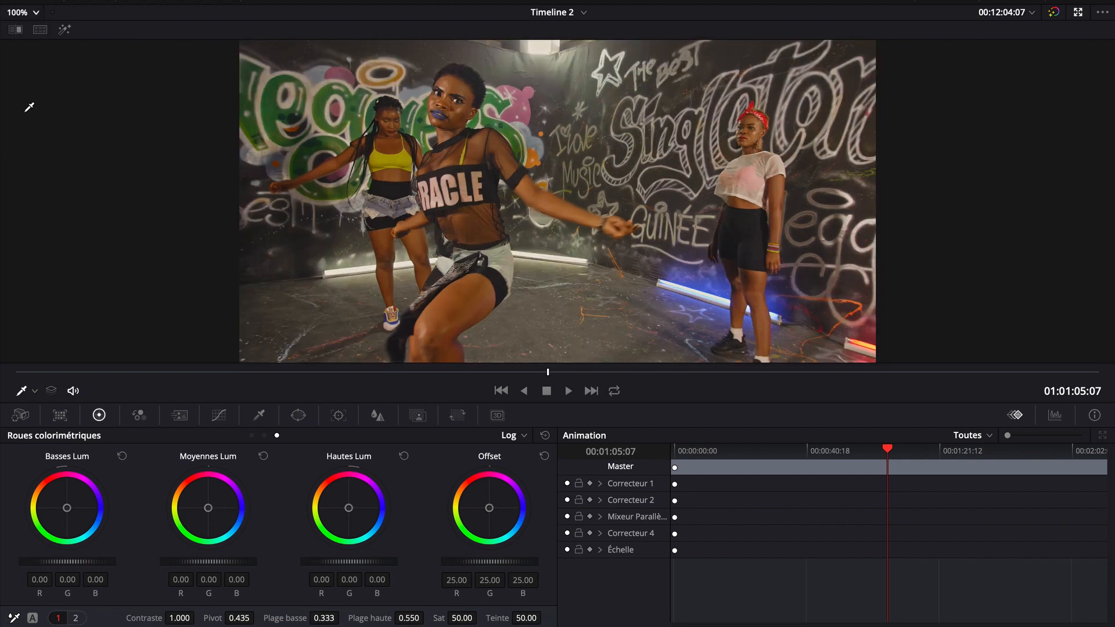
{"action": "scroll", "coordinate": [327, 152], "scroll_direction": "down", "scroll_amount": 1}
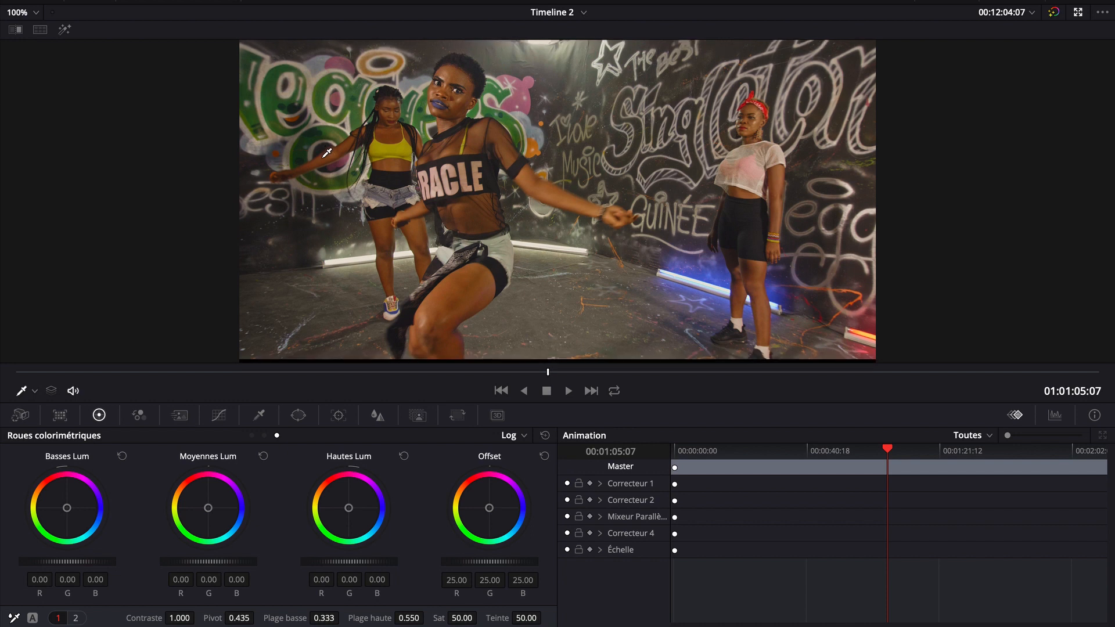
{"action": "scroll", "coordinate": [327, 152], "scroll_direction": "up", "scroll_amount": 1}
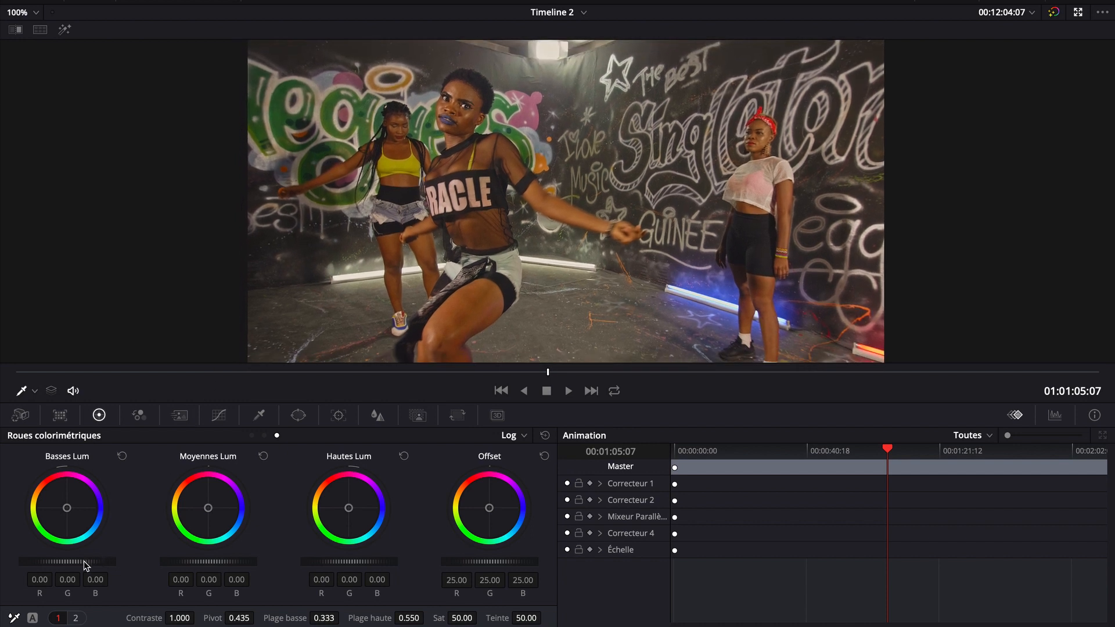
{"action": "left_click_drag", "start_coordinate": [84, 561], "coordinate": [21, 580]}
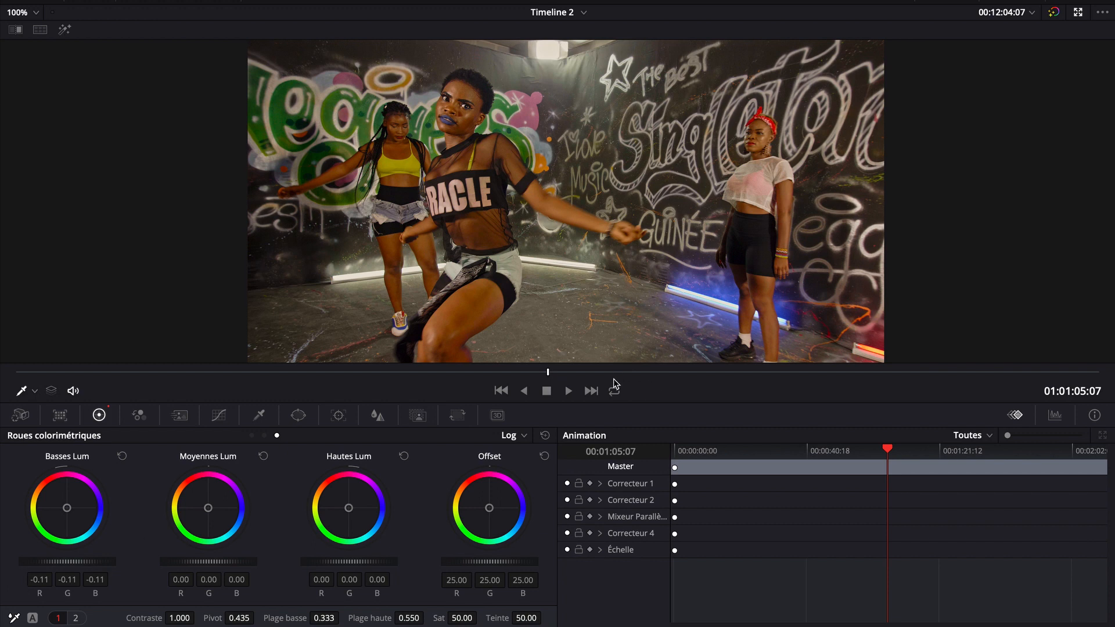
Step: Scrub and play through the clip to review the grade at different moments of the dance
{"action": "left_click_drag", "start_coordinate": [635, 376], "coordinate": [768, 372]}
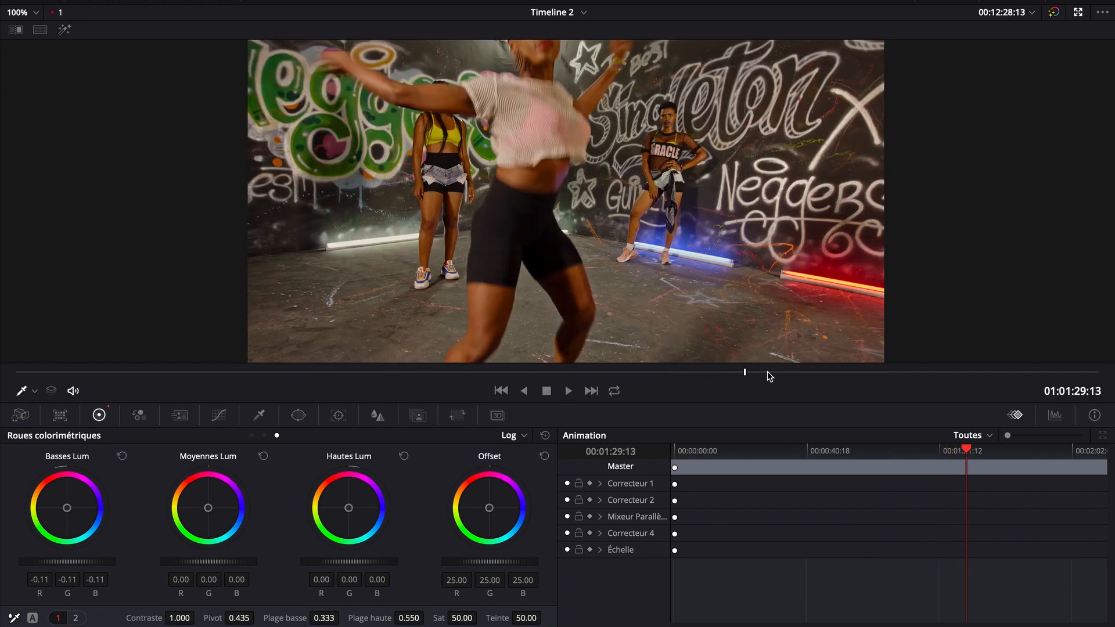
{"action": "key", "text": "Right"}
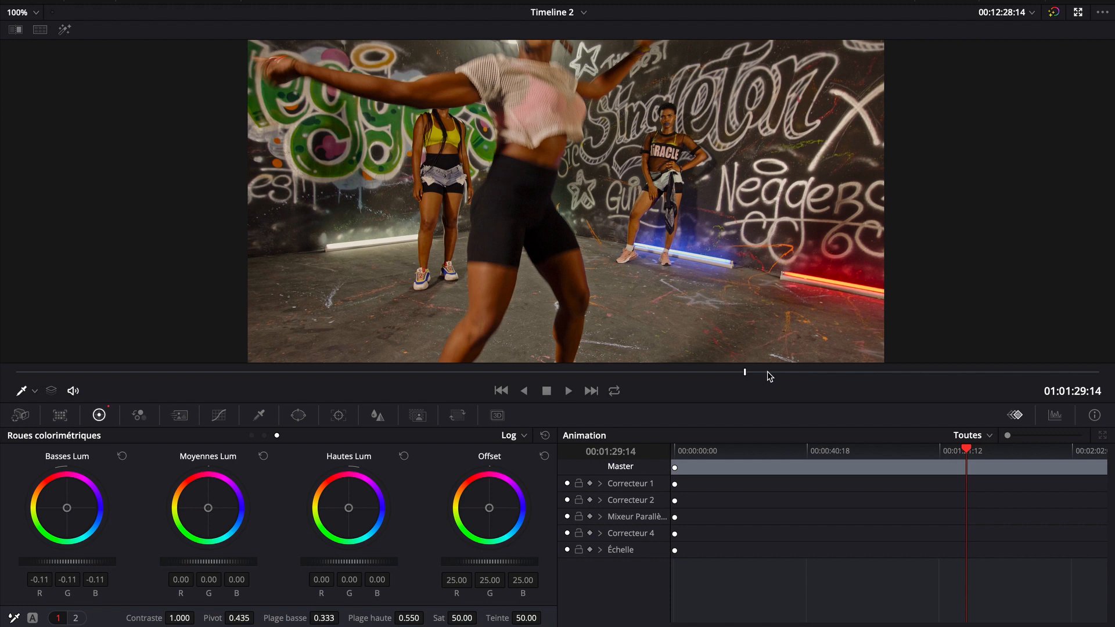
{"action": "key", "text": "space"}
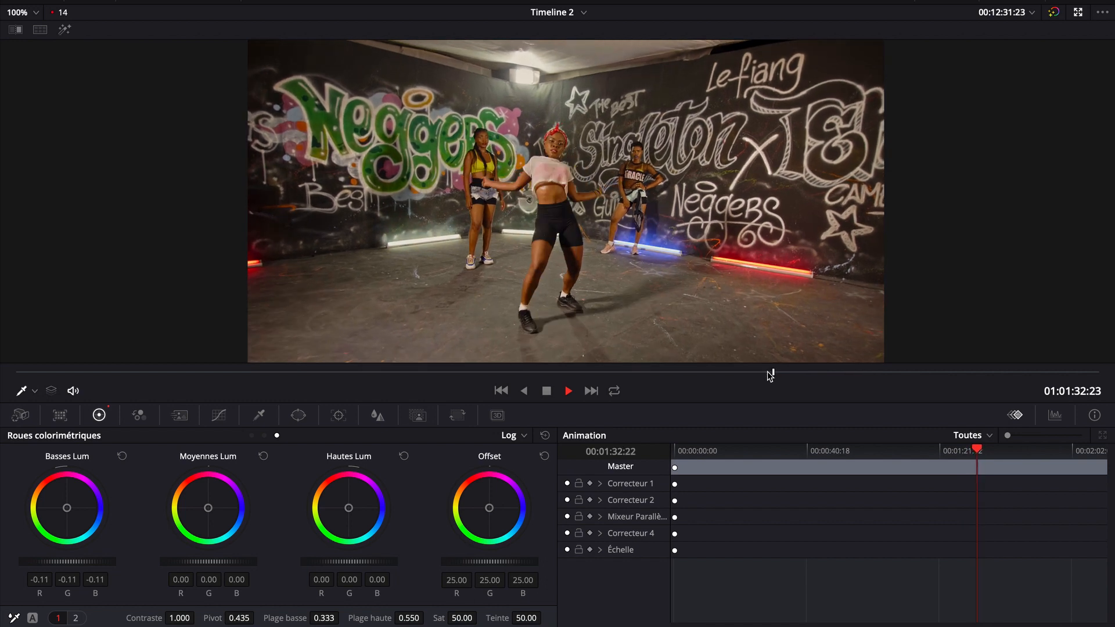
{"action": "left_click", "coordinate": [361, 375]}
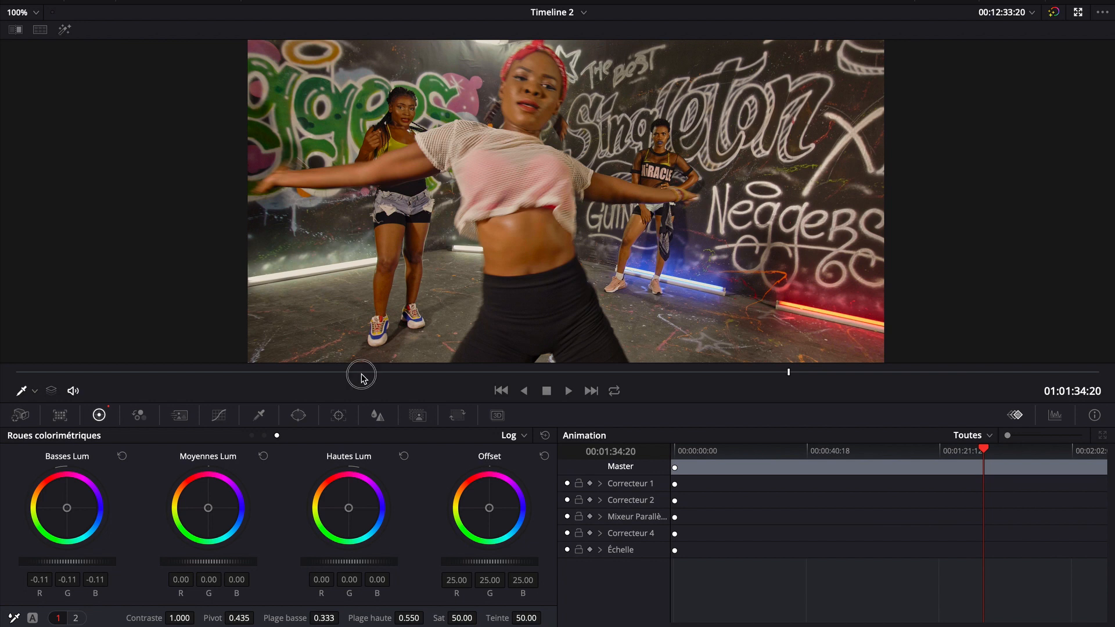
{"action": "left_click_drag", "start_coordinate": [385, 374], "coordinate": [741, 373]}
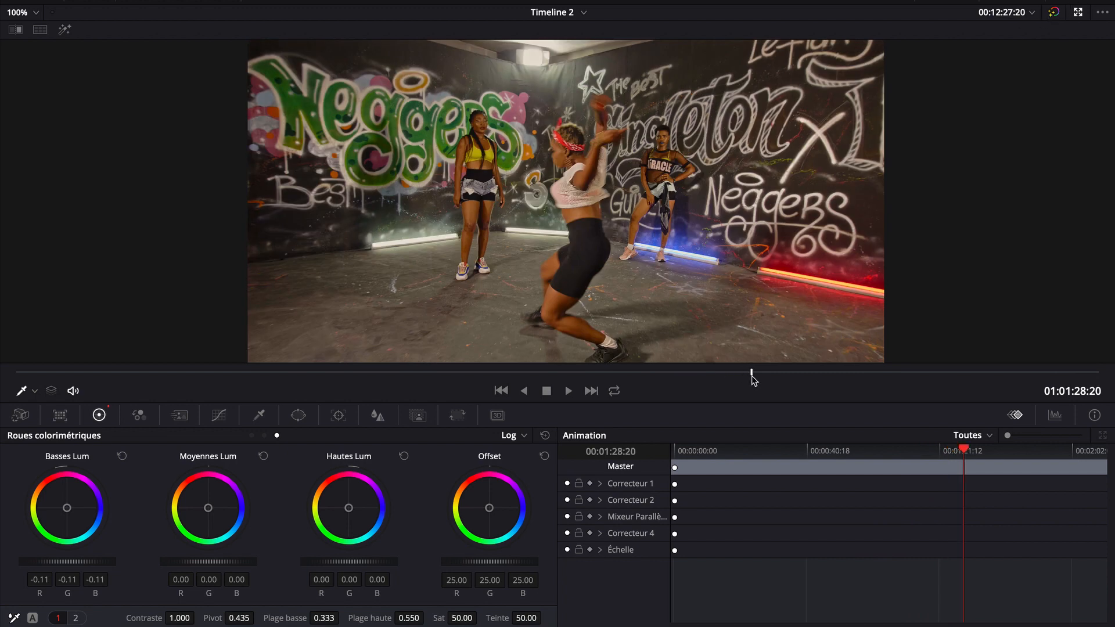
{"action": "left_click_drag", "start_coordinate": [752, 377], "coordinate": [756, 380]}
Step: Compare the full grade with the original footage on the current frame by repeatedly toggling the bypass
{"action": "left_click", "coordinate": [1055, 11]}
{"action": "left_click", "coordinate": [1055, 13]}
{"action": "left_click", "coordinate": [1054, 12]}
{"action": "left_click", "coordinate": [1055, 13]}
{"action": "left_click", "coordinate": [1055, 12]}
{"action": "left_click", "coordinate": [1054, 12]}
{"action": "left_click", "coordinate": [1054, 12]}
{"action": "left_click", "coordinate": [1054, 12]}
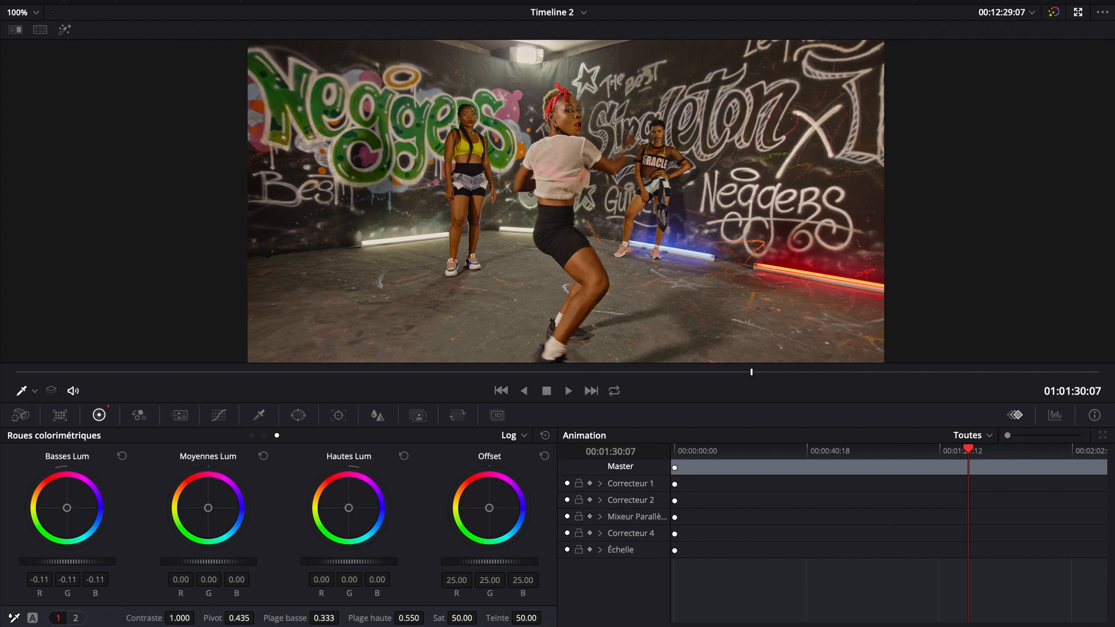
Step: Set node 04's color boost (EC) to 20.00 and check it at 01:01:45:20 in the clip
{"action": "left_click", "coordinate": [74, 618]}
{"action": "left_click_drag", "start_coordinate": [351, 618], "coordinate": [383, 617]}
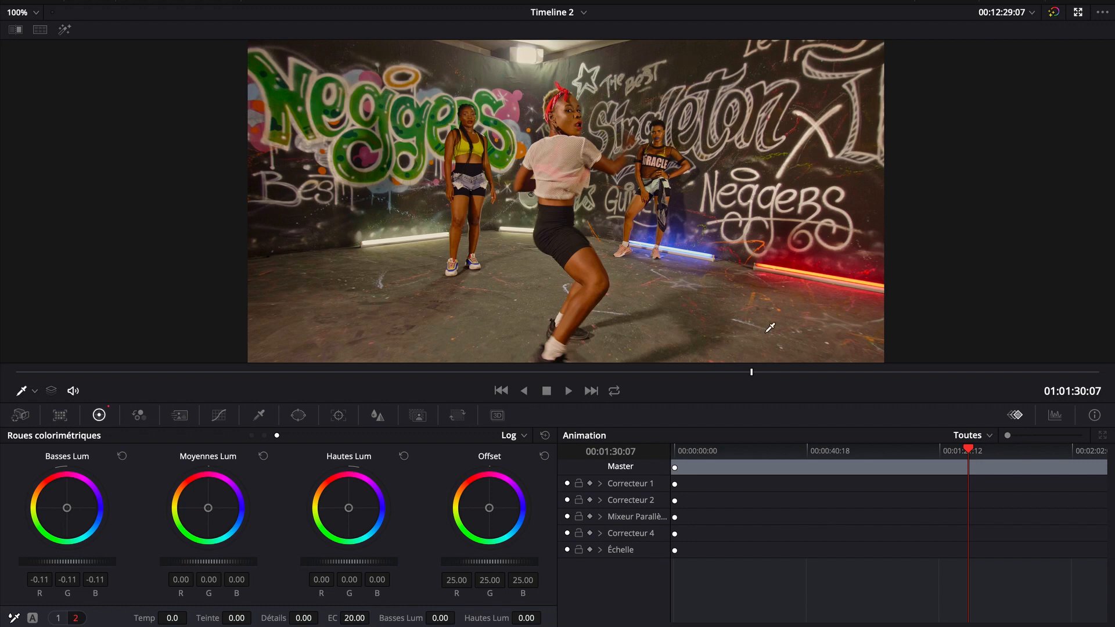
{"action": "left_click", "coordinate": [839, 372]}
{"action": "left_click", "coordinate": [877, 371]}
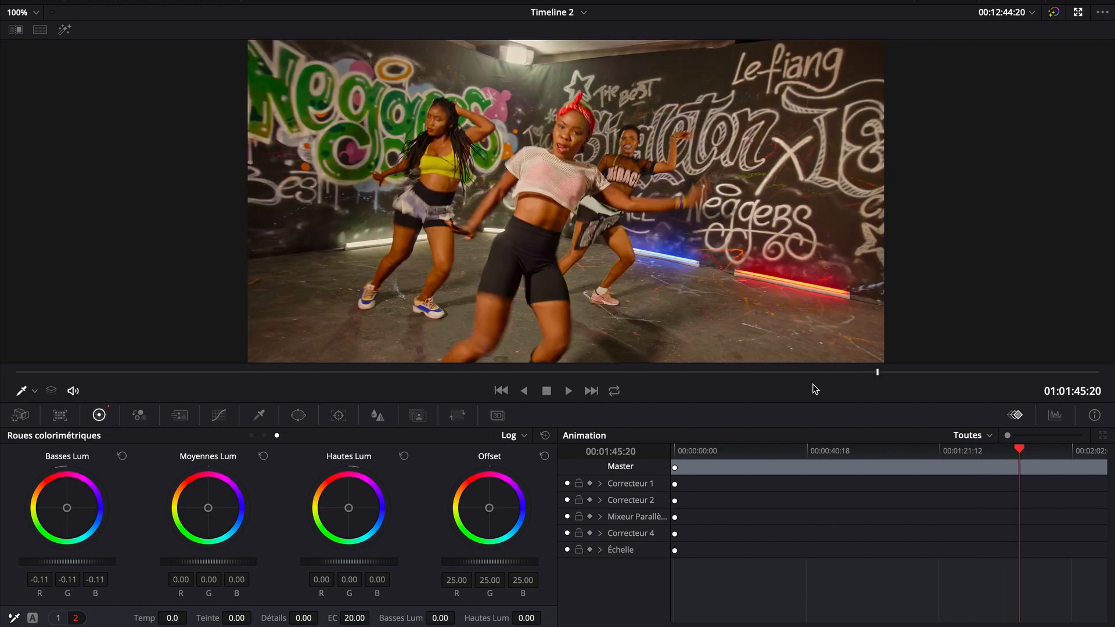
Step: Grab a gallery still of the dance grade at 01:01:09:03 and move the playhead to 01:01:31:21
{"action": "left_click_drag", "start_coordinate": [666, 371], "coordinate": [579, 378]}
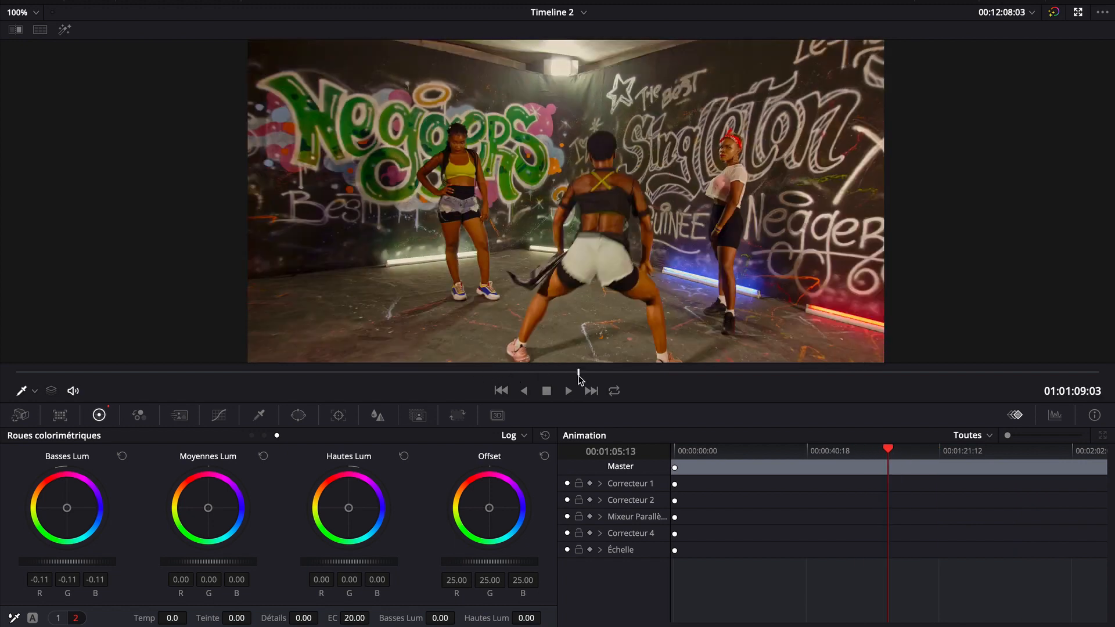
{"action": "left_click", "coordinate": [1078, 12]}
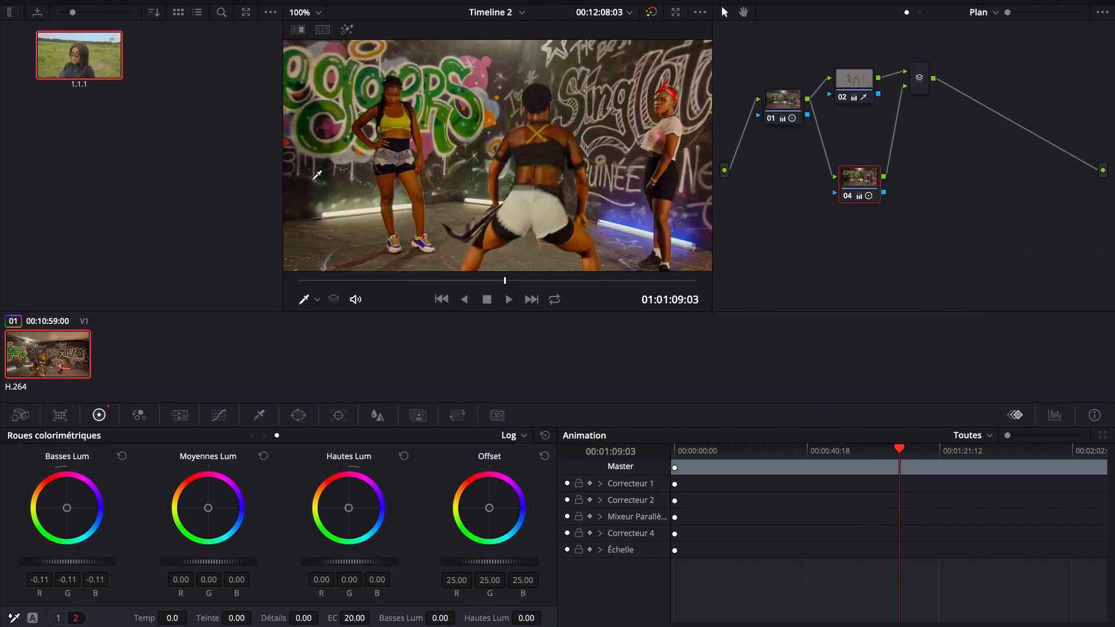
{"action": "left_click", "coordinate": [460, 1]}
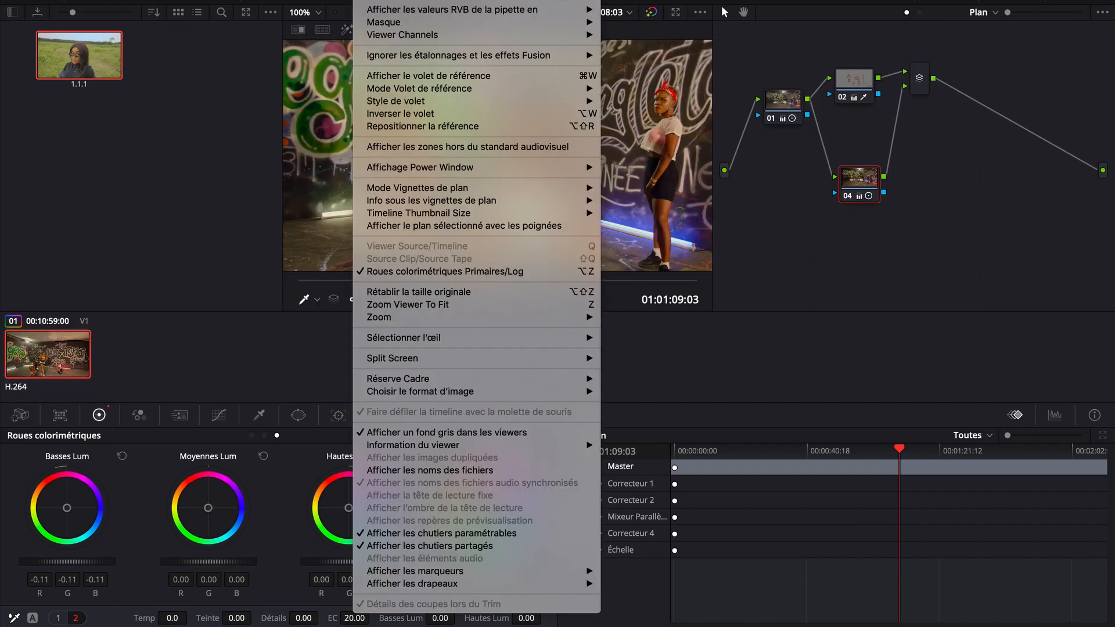
{"action": "mouse_move", "coordinate": [407, 1]}
{"action": "left_click", "coordinate": [623, 2]}
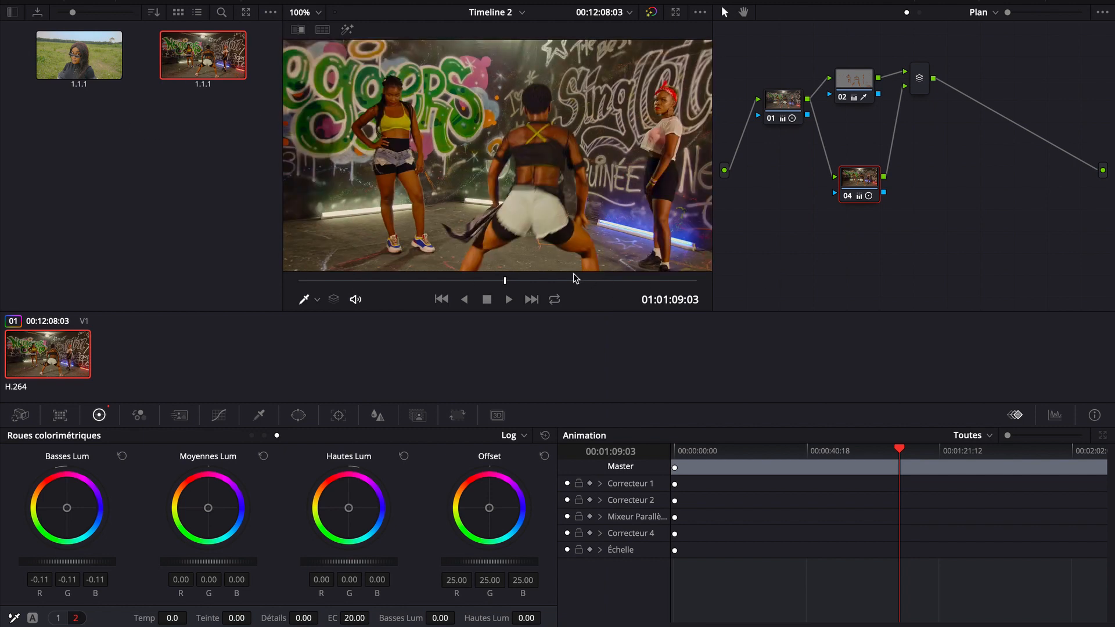
{"action": "left_click", "coordinate": [573, 280]}
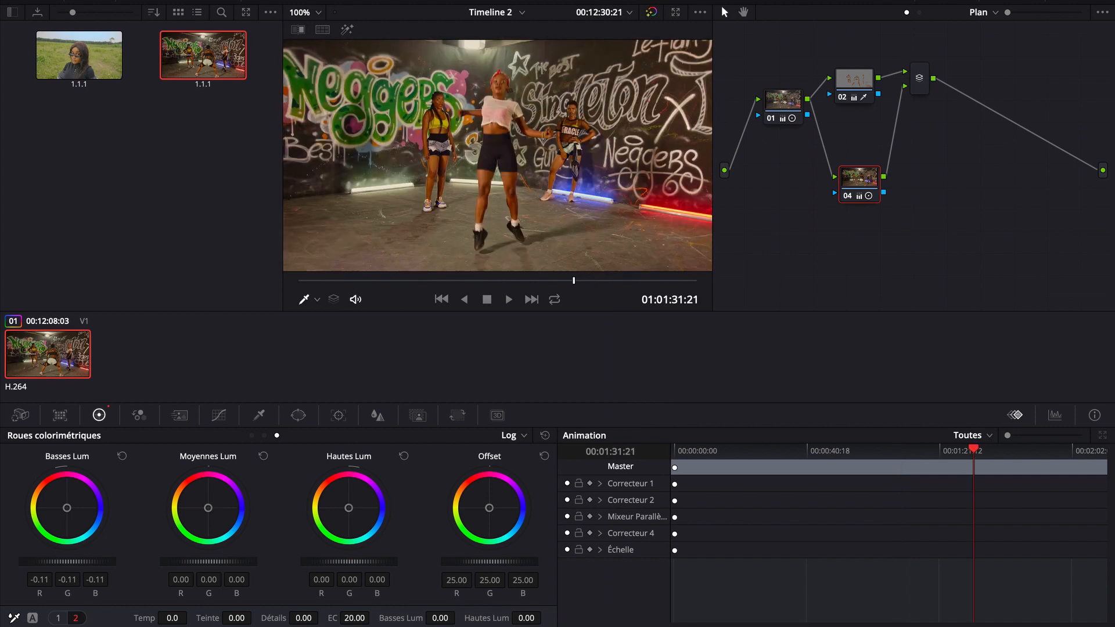
Step: Create the new timeline Timeline 3 from the clip A010_03071353_C026.mov in the media pool
{"action": "key", "text": "shift+2"}
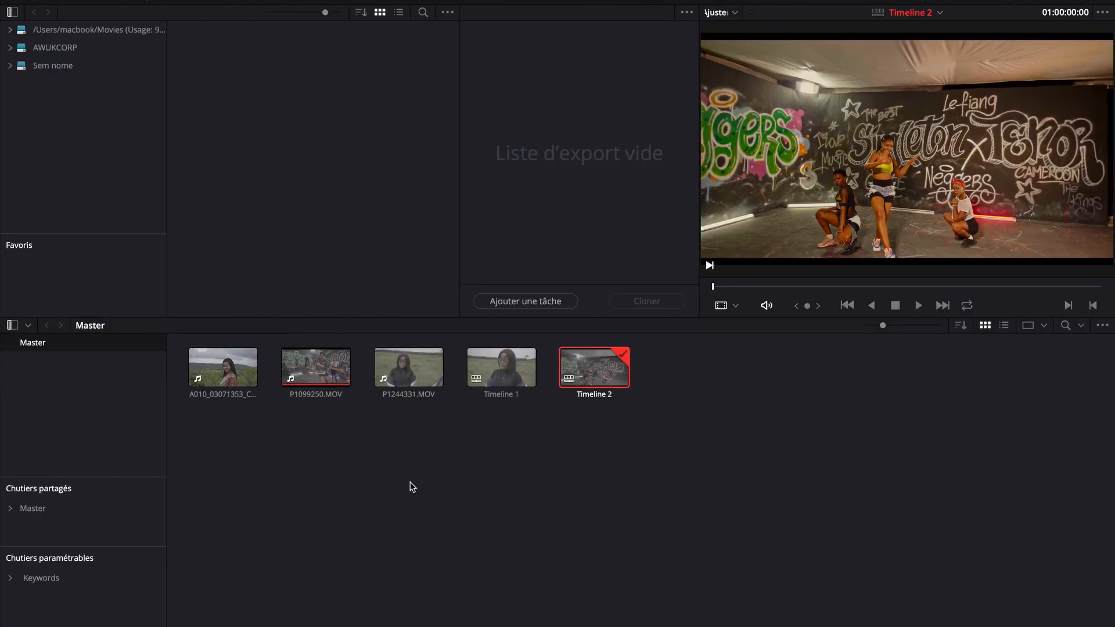
{"action": "left_click", "coordinate": [224, 375]}
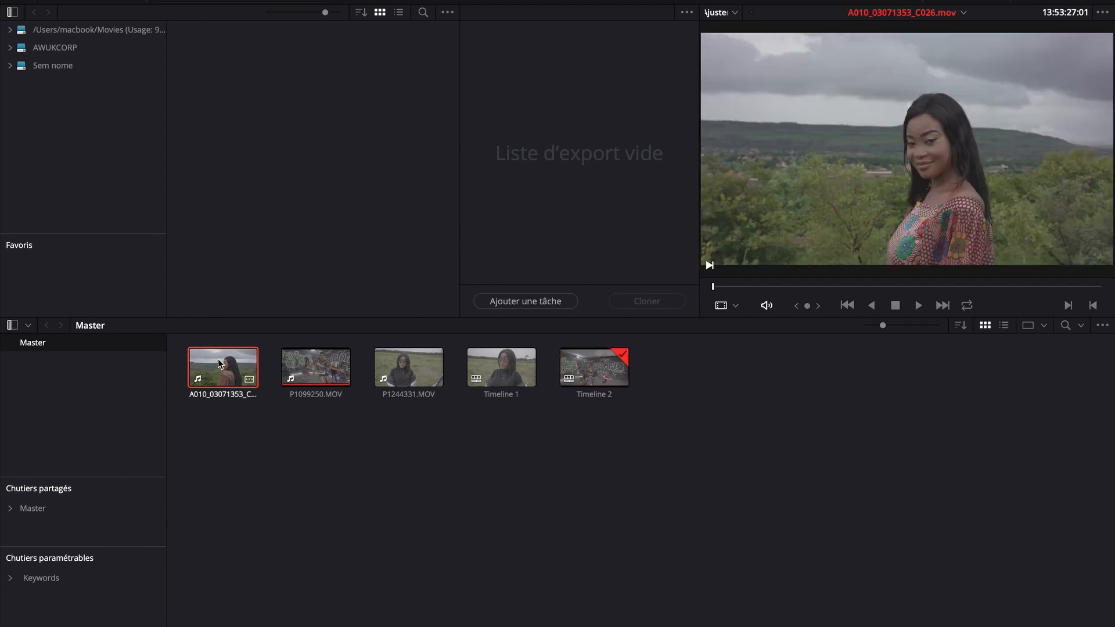
{"action": "right_click", "coordinate": [218, 364]}
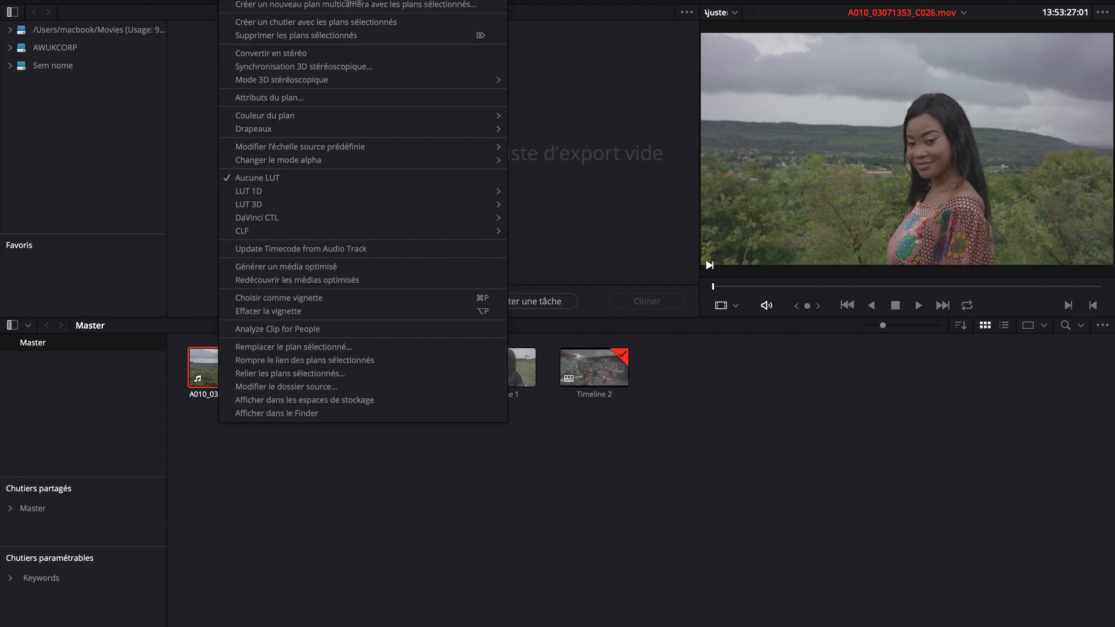
{"action": "left_click", "coordinate": [406, 1]}
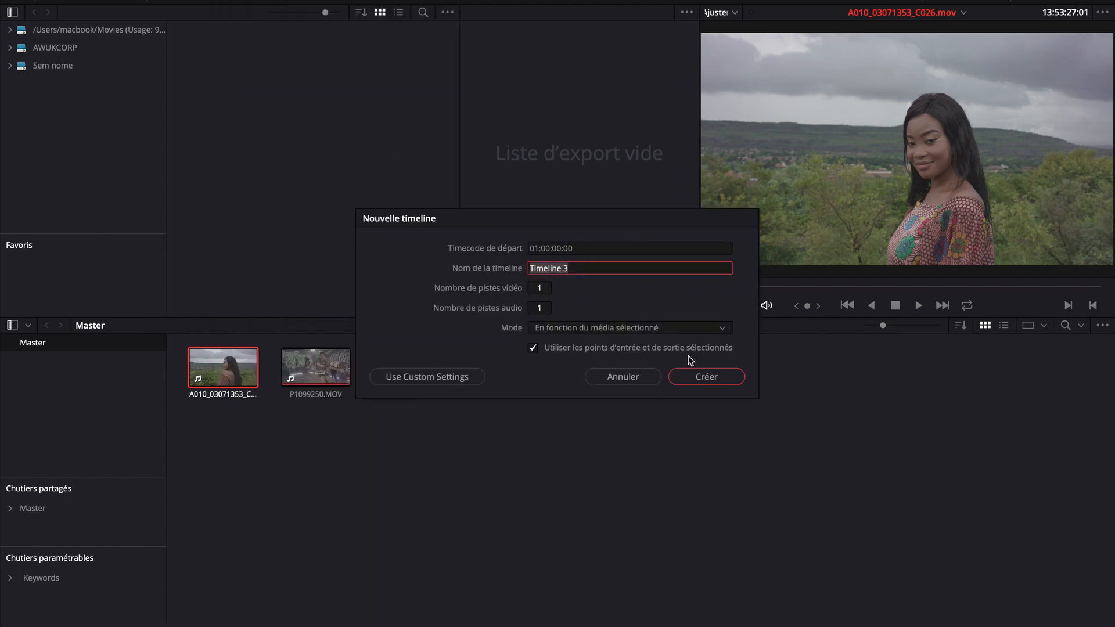
{"action": "left_click", "coordinate": [701, 376]}
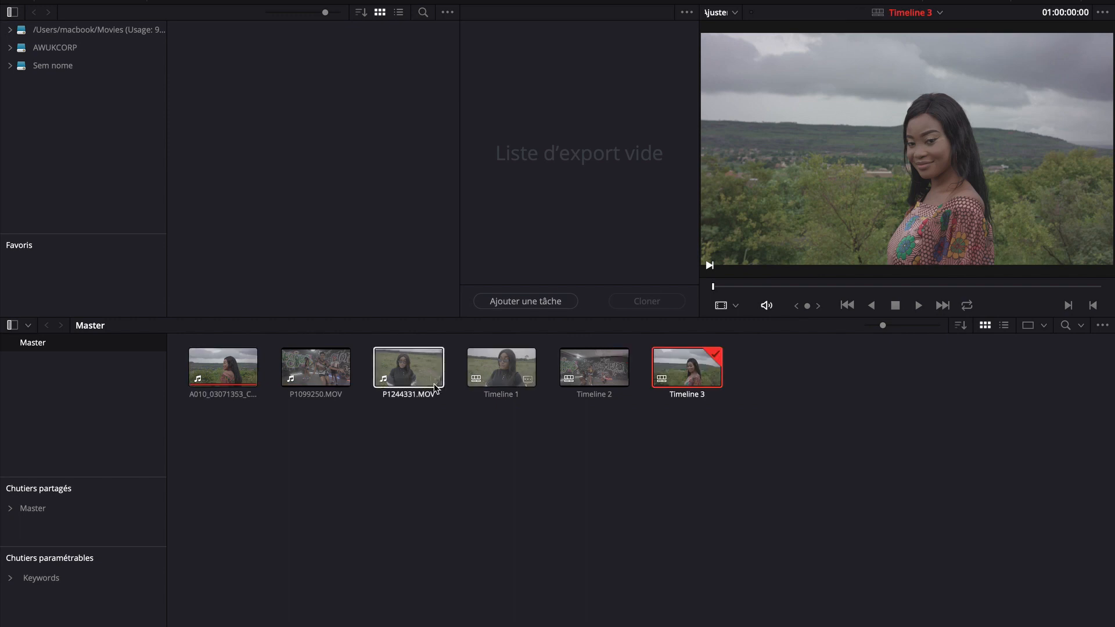
Step: Bring Timeline 3 up for color grading and park the playhead on the portrait frame at 01:00:11:17
{"action": "left_click", "coordinate": [609, 626]}
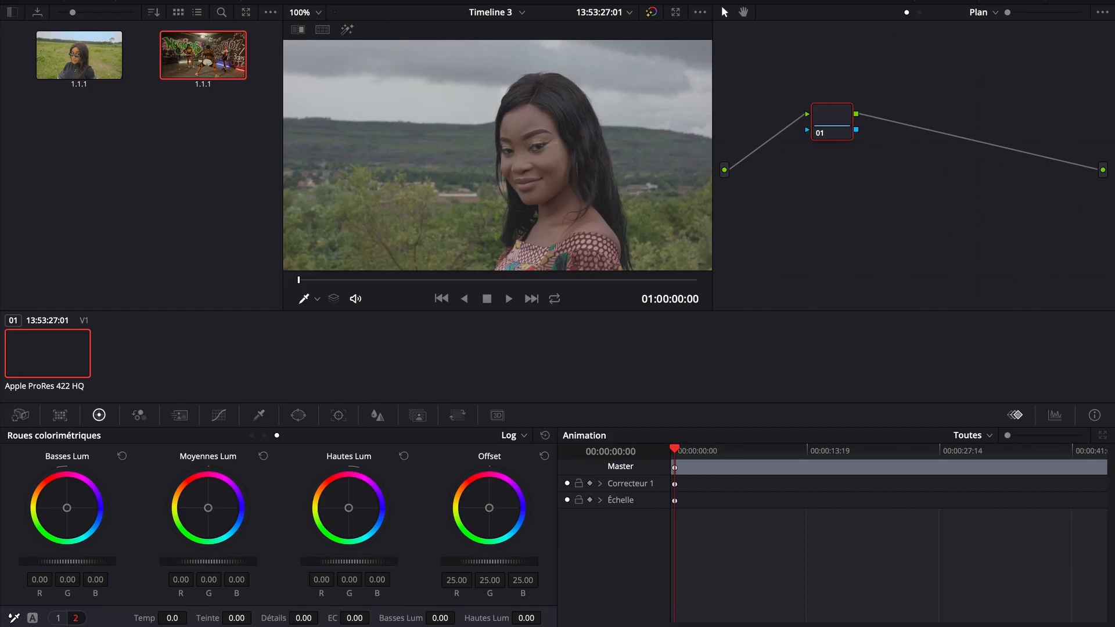
{"action": "left_click_drag", "start_coordinate": [378, 282], "coordinate": [528, 290]}
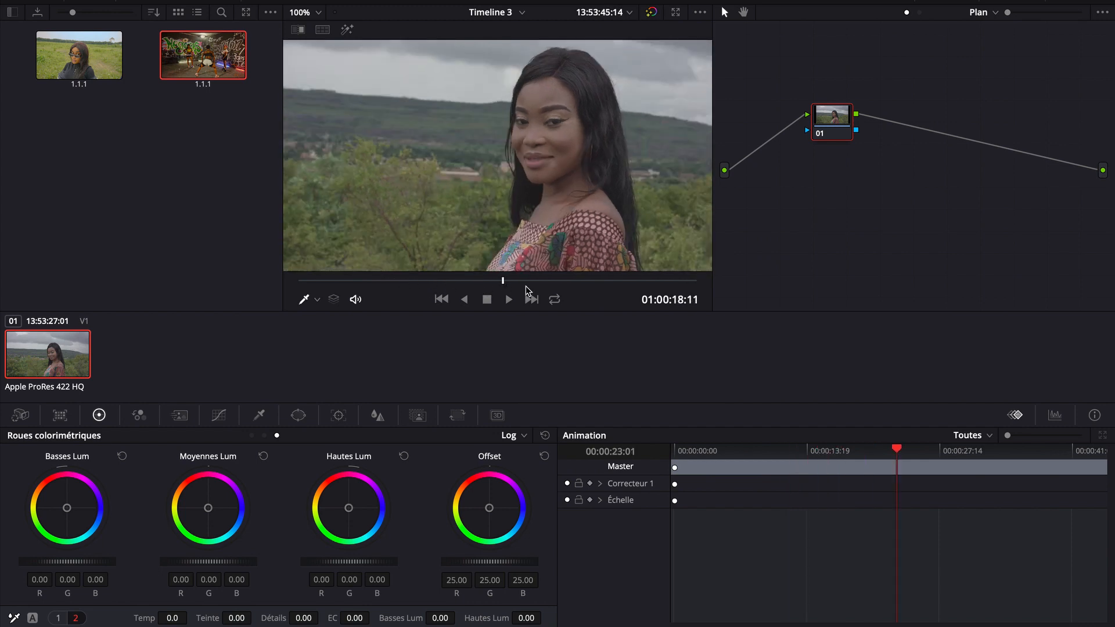
{"action": "left_click_drag", "start_coordinate": [523, 284], "coordinate": [574, 283]}
{"action": "left_click_drag", "start_coordinate": [447, 286], "coordinate": [408, 285]}
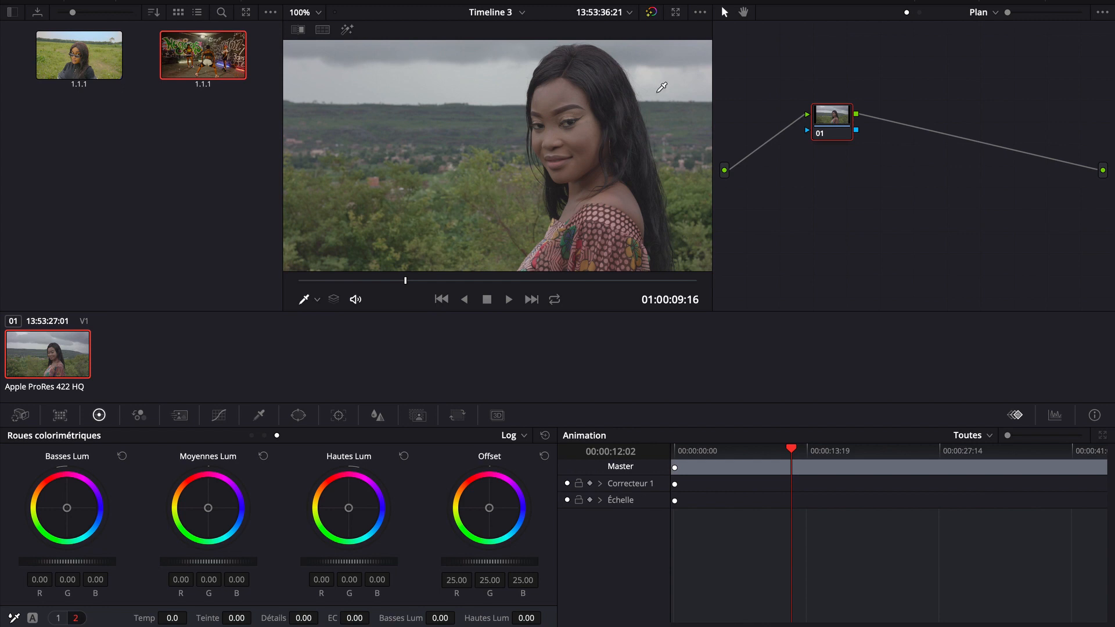
{"action": "mouse_move", "coordinate": [409, 287]}
{"action": "left_mouse_down"}
{"action": "mouse_move", "coordinate": [390, 281]}
{"action": "mouse_move", "coordinate": [498, 284]}
{"action": "mouse_move", "coordinate": [415, 284]}
{"action": "left_mouse_up"}
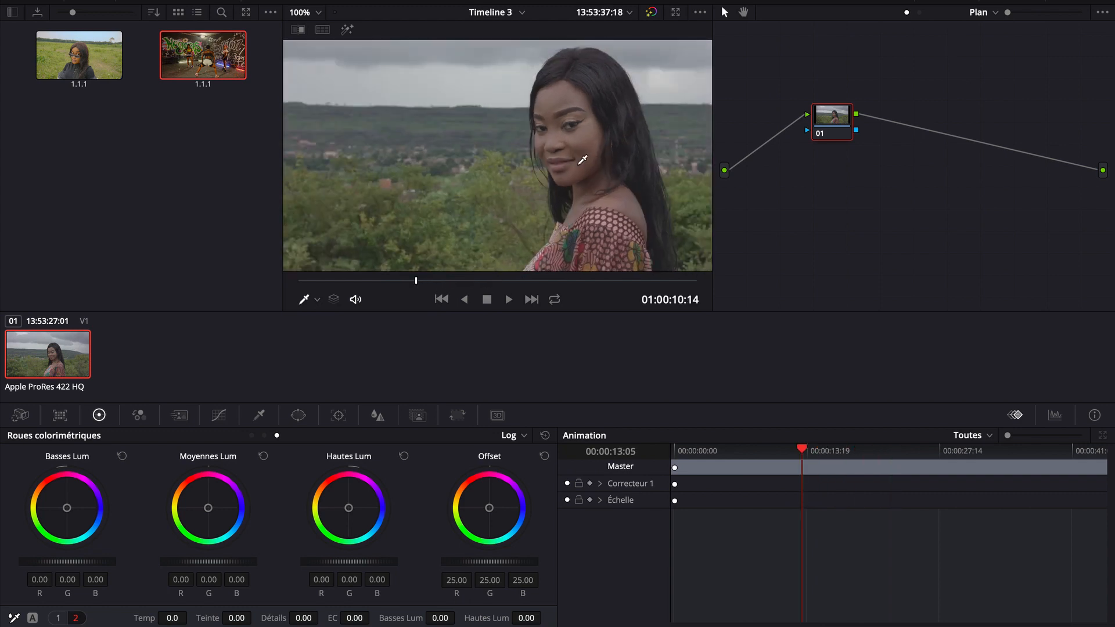
{"action": "left_click_drag", "start_coordinate": [828, 116], "coordinate": [789, 126]}
{"action": "left_click_drag", "start_coordinate": [410, 284], "coordinate": [428, 281]}
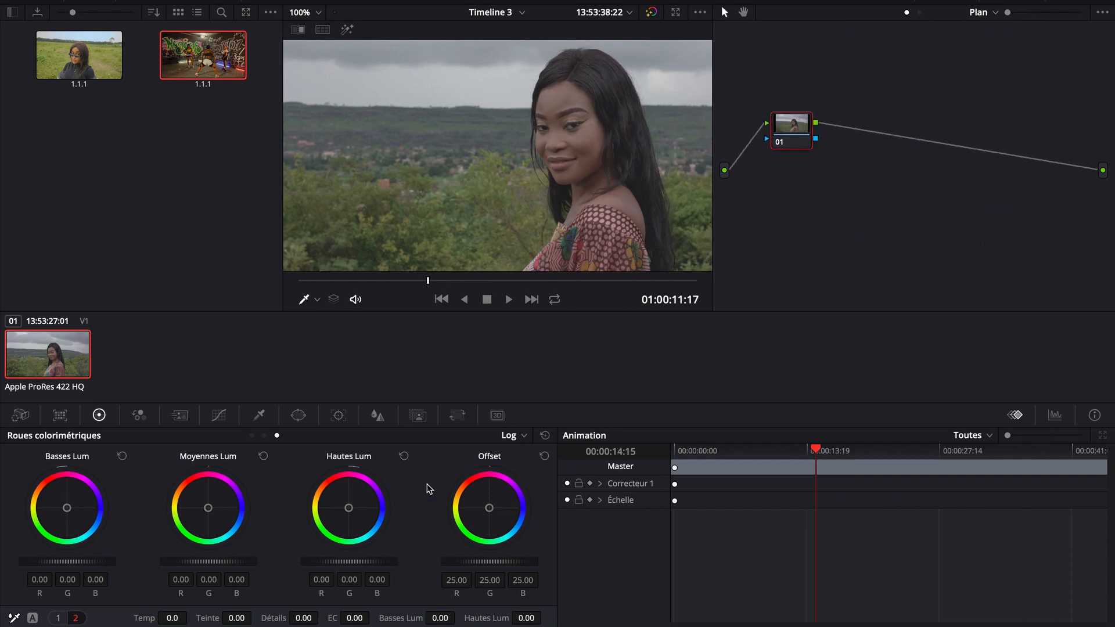
Step: Apply the grade stored in the gallery still of the woman in the field to the portrait clip
{"action": "left_click", "coordinate": [61, 618]}
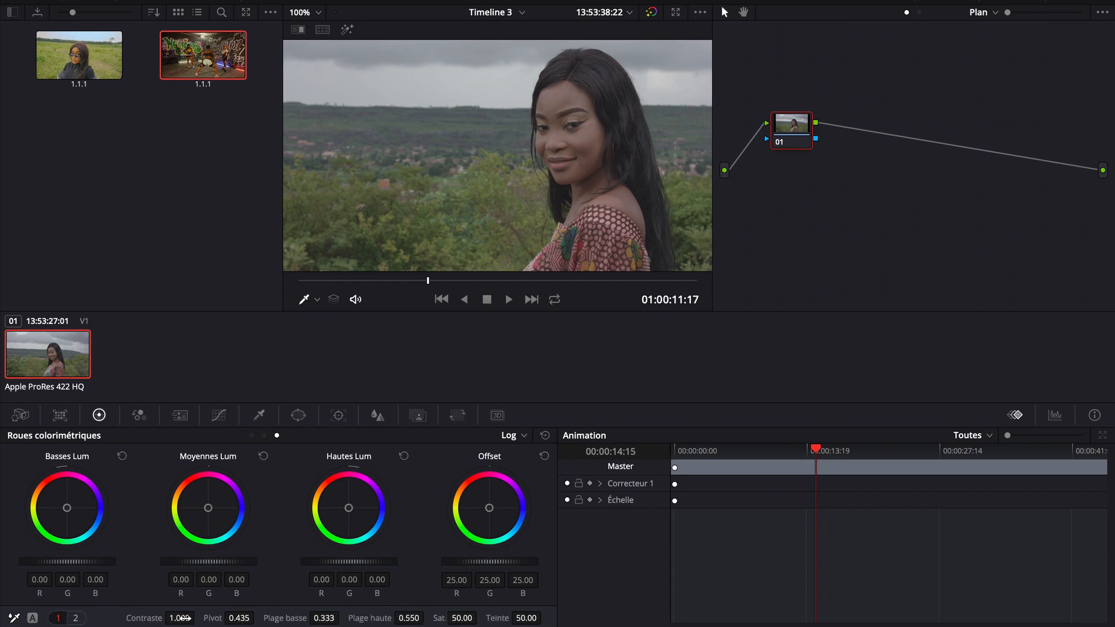
{"action": "mouse_move", "coordinate": [214, 63]}
{"action": "right_click", "coordinate": [77, 58]}
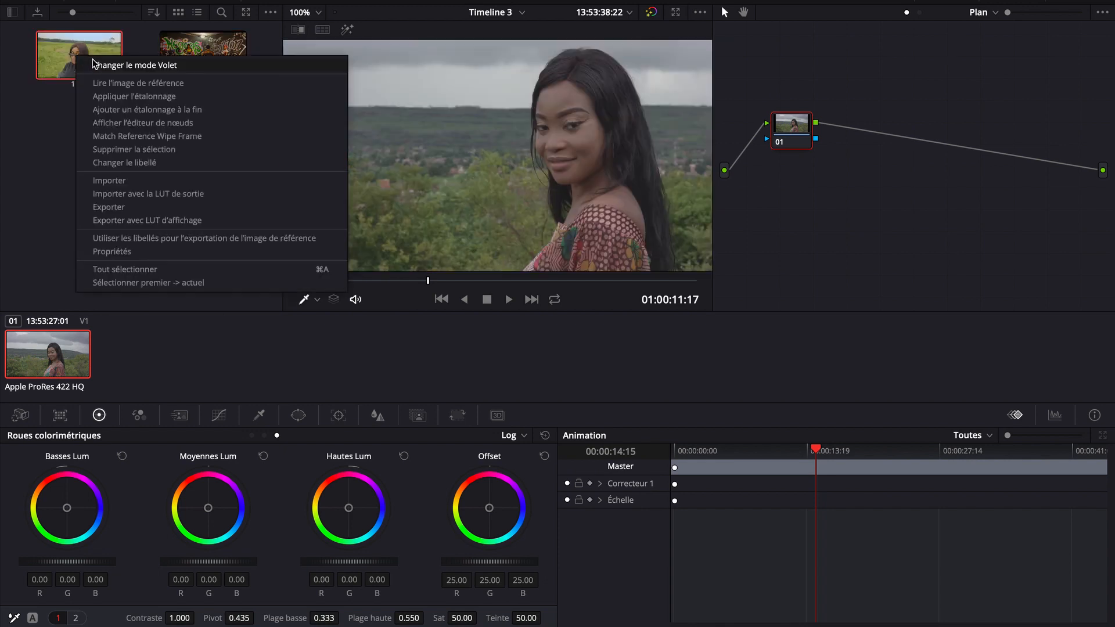
{"action": "left_click", "coordinate": [116, 96]}
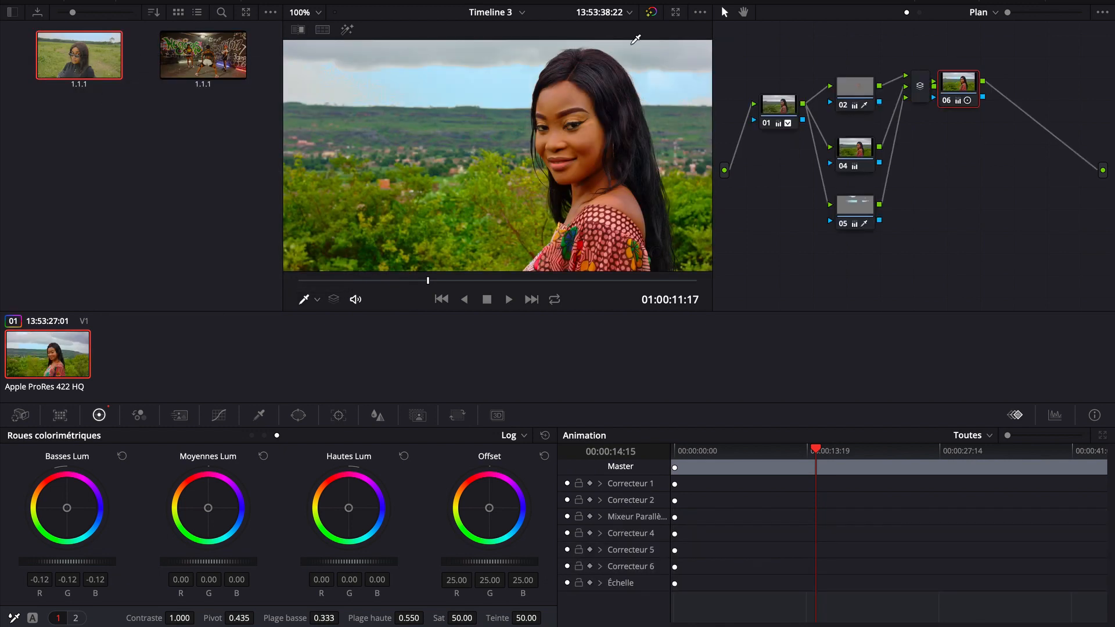
Step: Compare the applied grade with the original by toggling the bypass, and reset all grades and nodes
{"action": "left_click", "coordinate": [652, 15]}
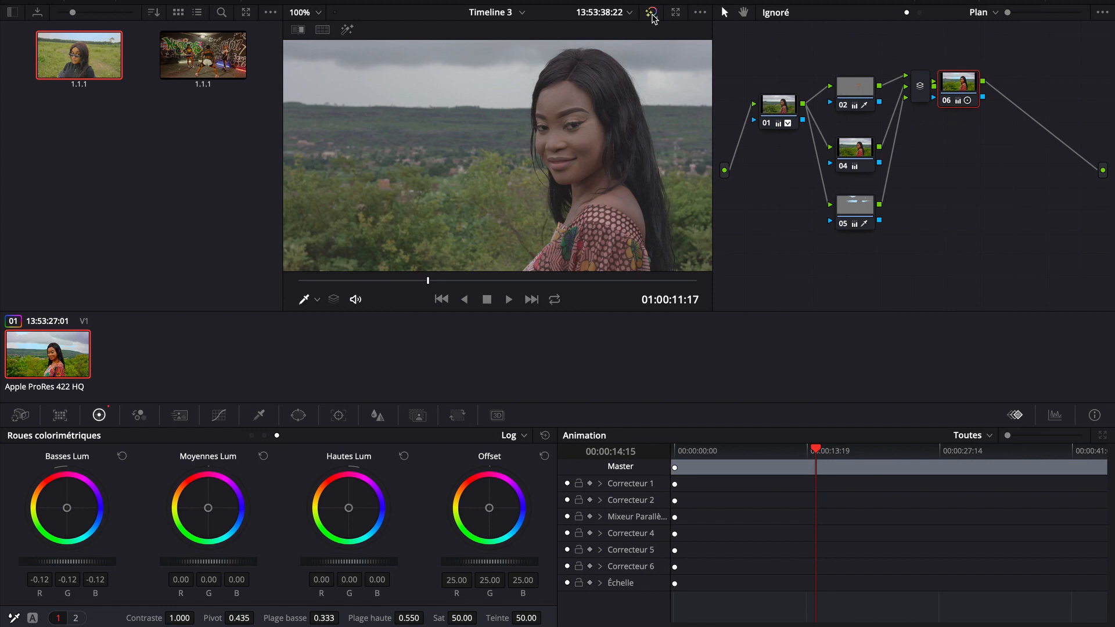
{"action": "left_click", "coordinate": [652, 15]}
{"action": "left_click", "coordinate": [652, 16]}
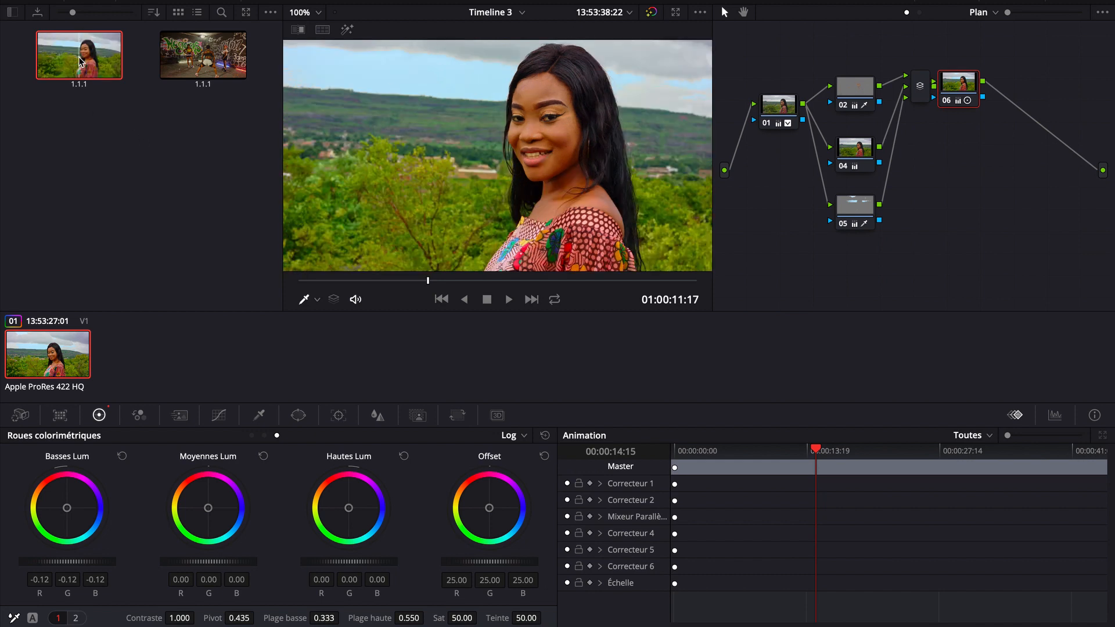
{"action": "right_click", "coordinate": [795, 204]}
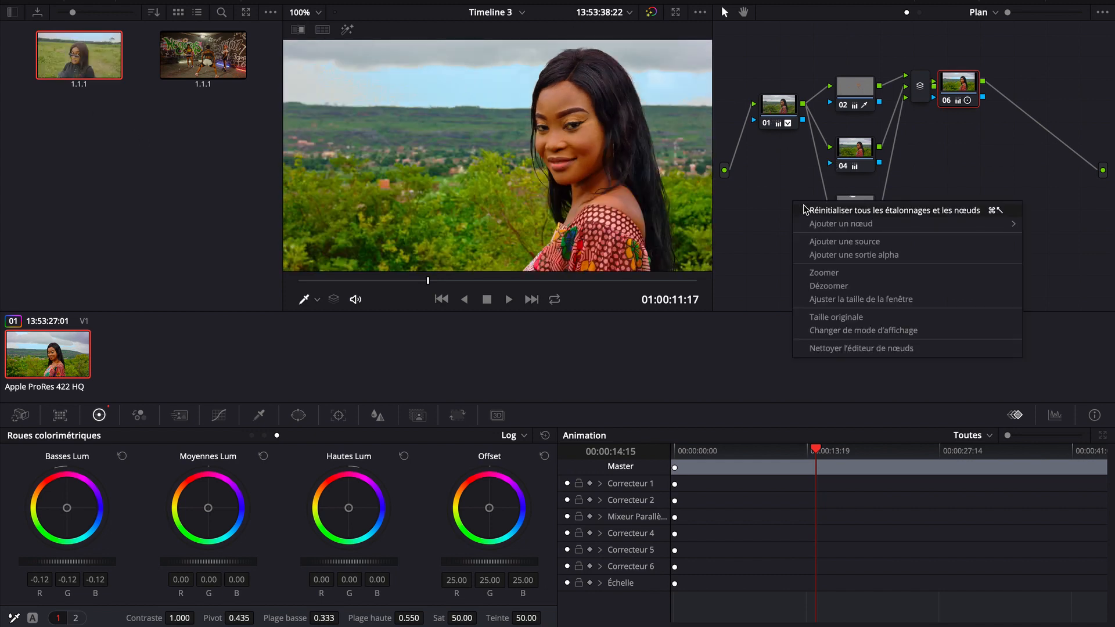
{"action": "left_click", "coordinate": [802, 211]}
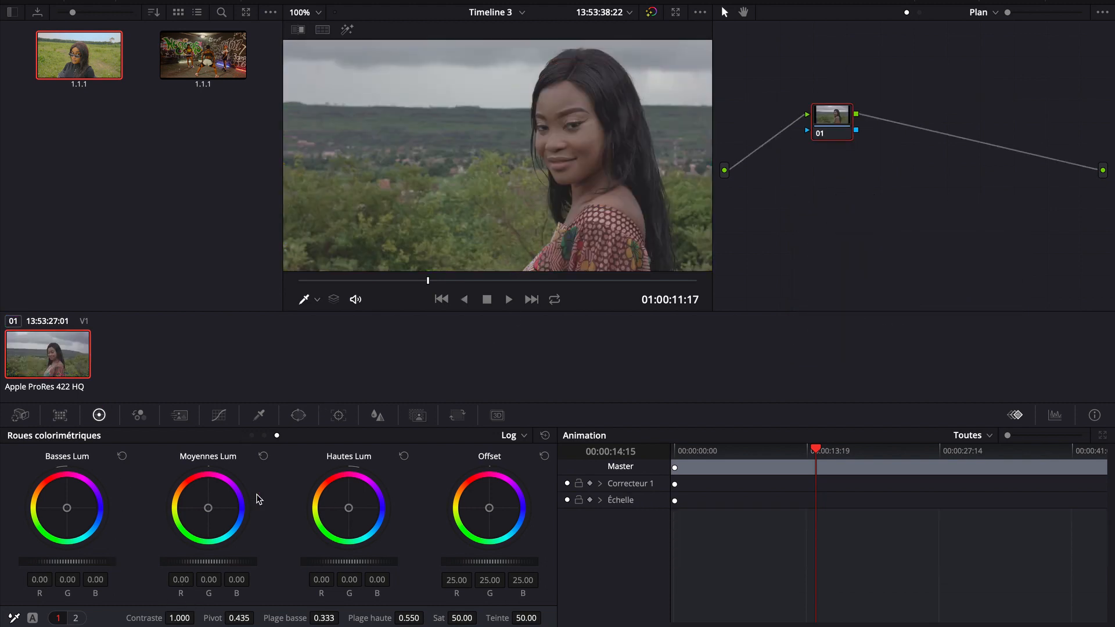
Step: Correct node 01 with the primary color wheels, using gamma 0.02, stronger contrast and a temperature of 190.0
{"action": "left_click", "coordinate": [249, 433]}
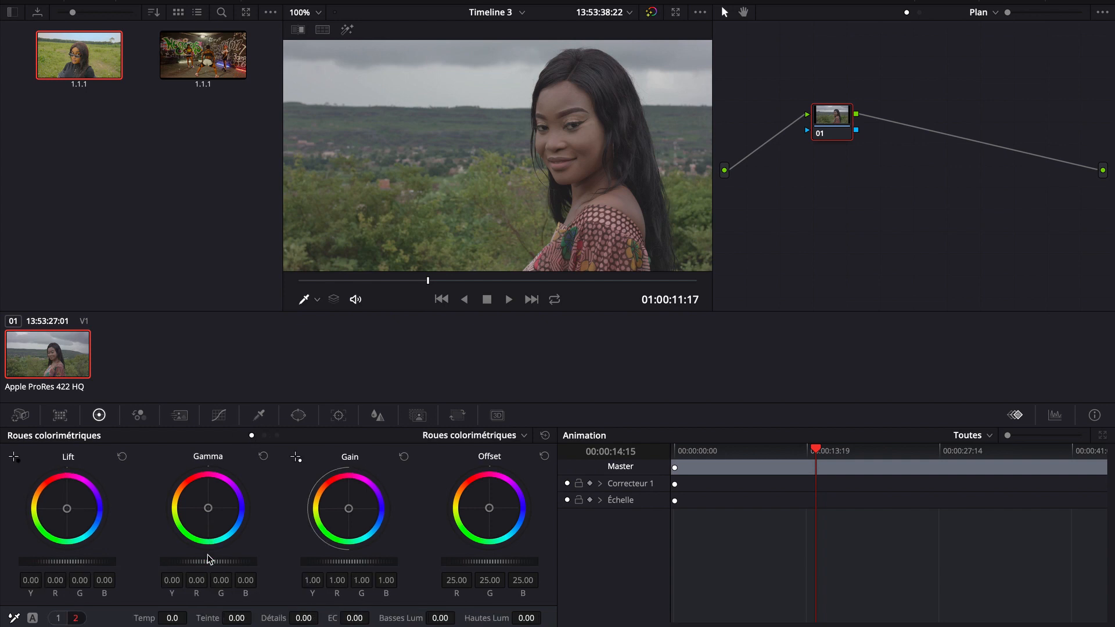
{"action": "mouse_move", "coordinate": [204, 560]}
{"action": "left_mouse_down"}
{"action": "mouse_move", "coordinate": [249, 561]}
{"action": "mouse_move", "coordinate": [196, 566]}
{"action": "left_mouse_up"}
{"action": "left_click", "coordinate": [58, 618]}
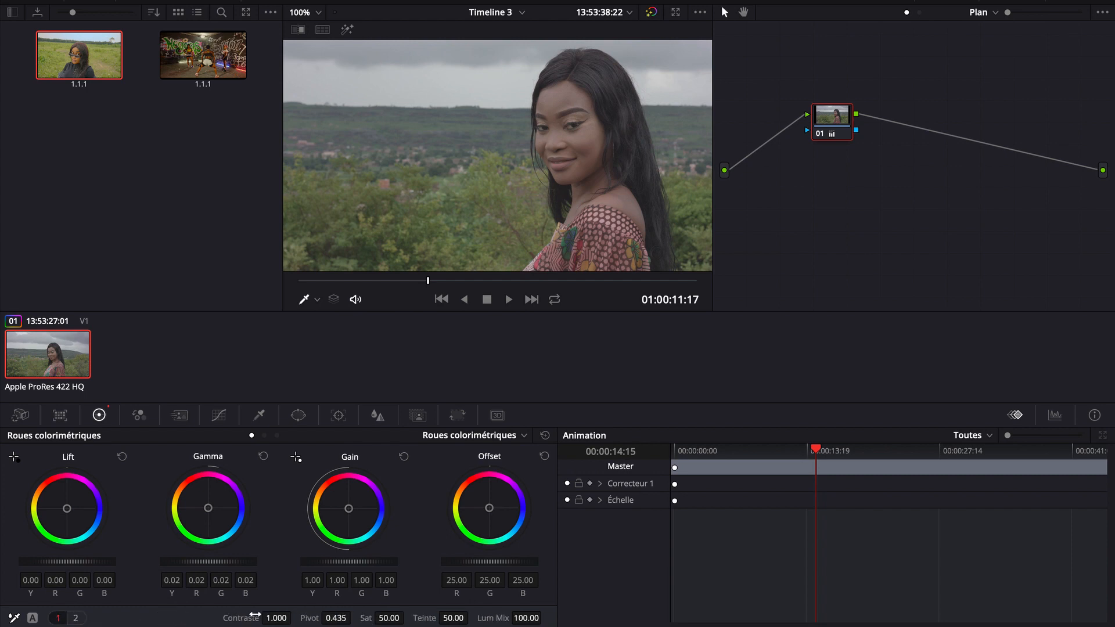
{"action": "left_click_drag", "start_coordinate": [276, 618], "coordinate": [492, 612]}
{"action": "left_click", "coordinate": [75, 618]}
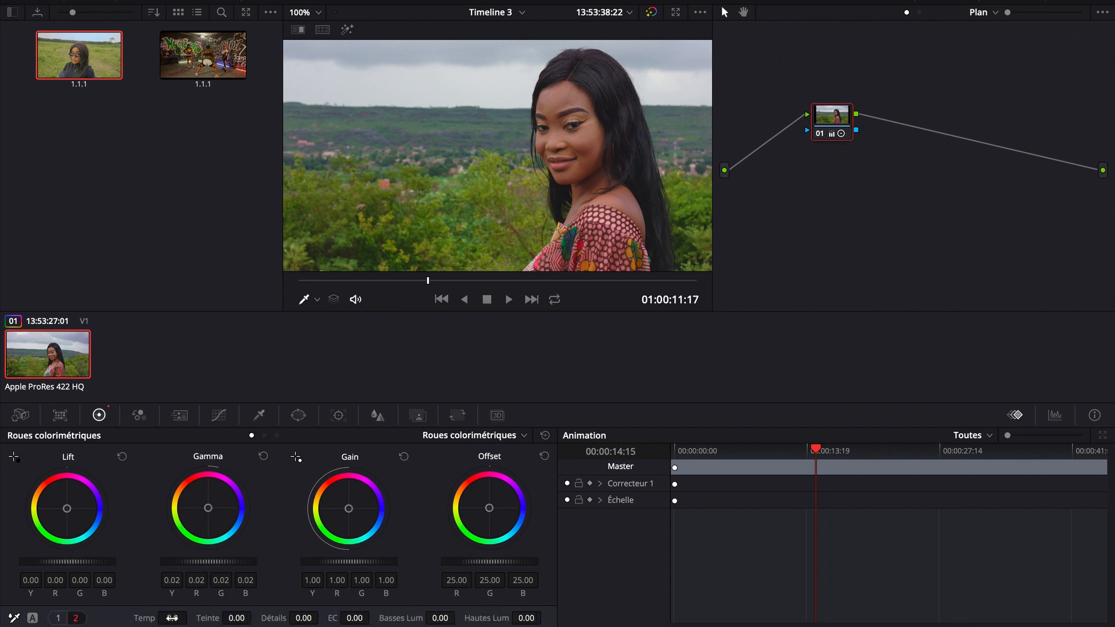
{"action": "left_click_drag", "start_coordinate": [174, 618], "coordinate": [185, 617]}
Step: Reposition node 01 nearer the source and add a serial corrector node after it
{"action": "left_click_drag", "start_coordinate": [838, 118], "coordinate": [802, 112]}
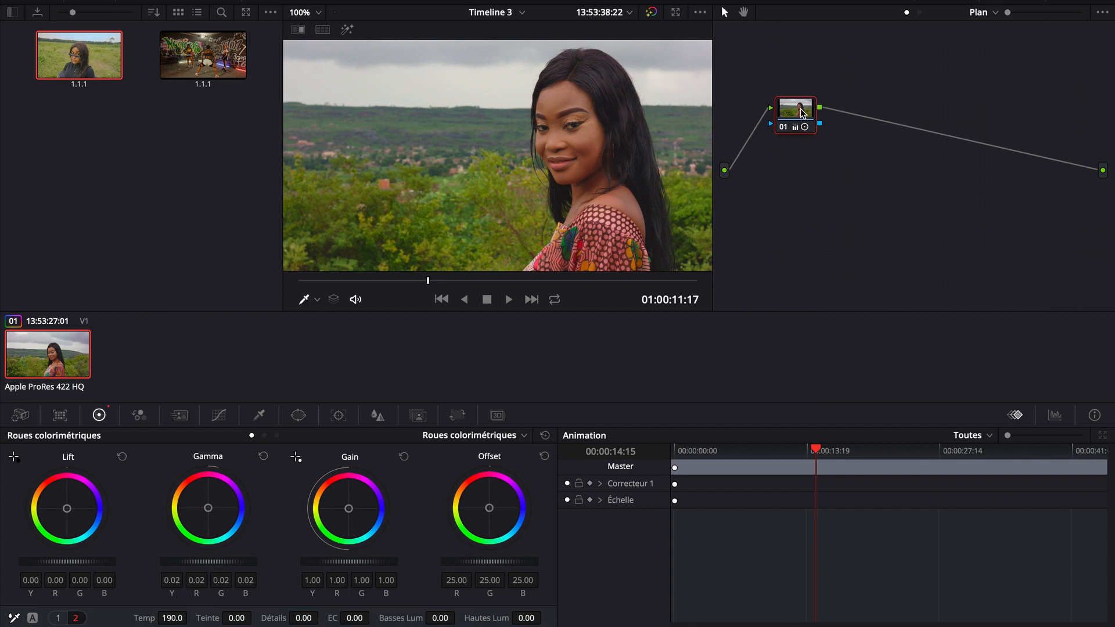
{"action": "right_click", "coordinate": [843, 127]}
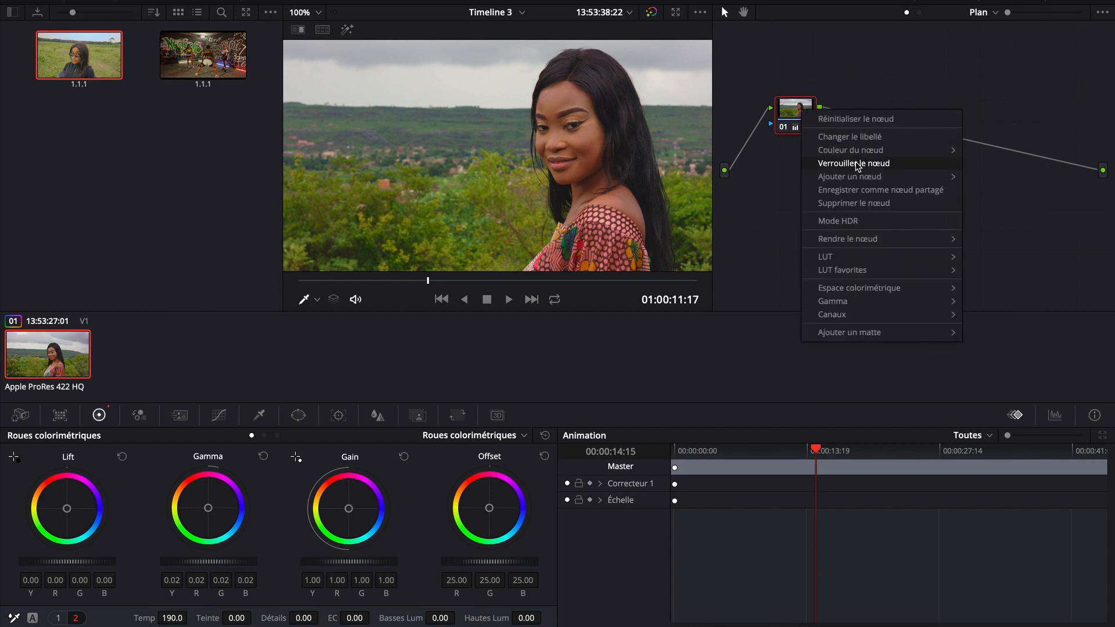
{"action": "mouse_move", "coordinate": [845, 176]}
{"action": "left_click", "coordinate": [775, 180]}
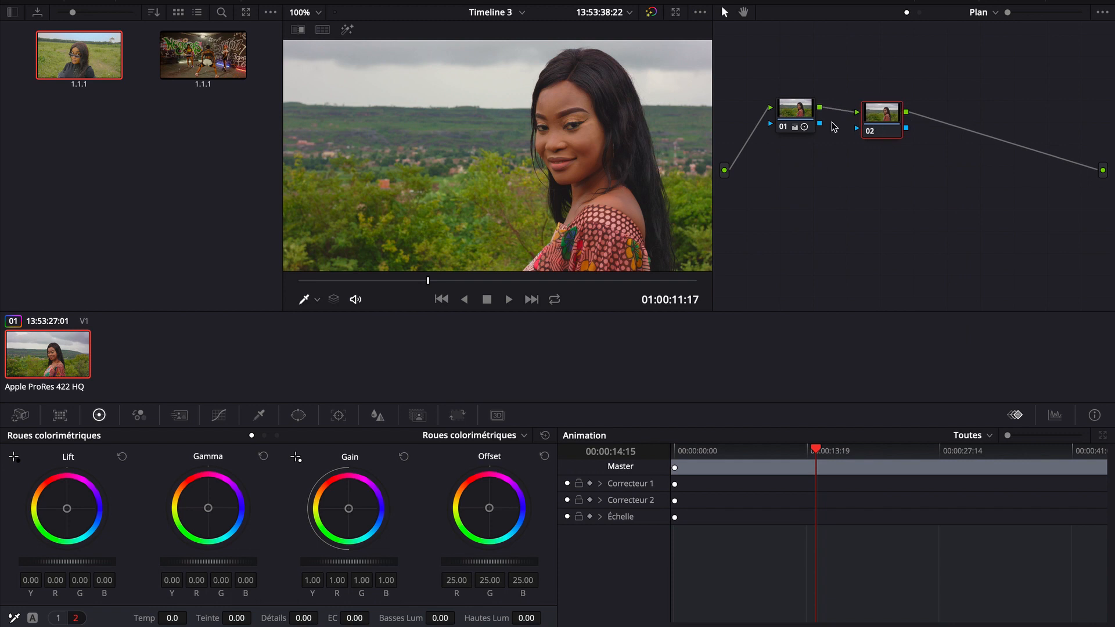
Step: Isolate the woman's skin on node 02 with the HSL qualifier and widen the hue range to 6.2, checking the selection in highlight view
{"action": "left_click", "coordinate": [259, 414]}
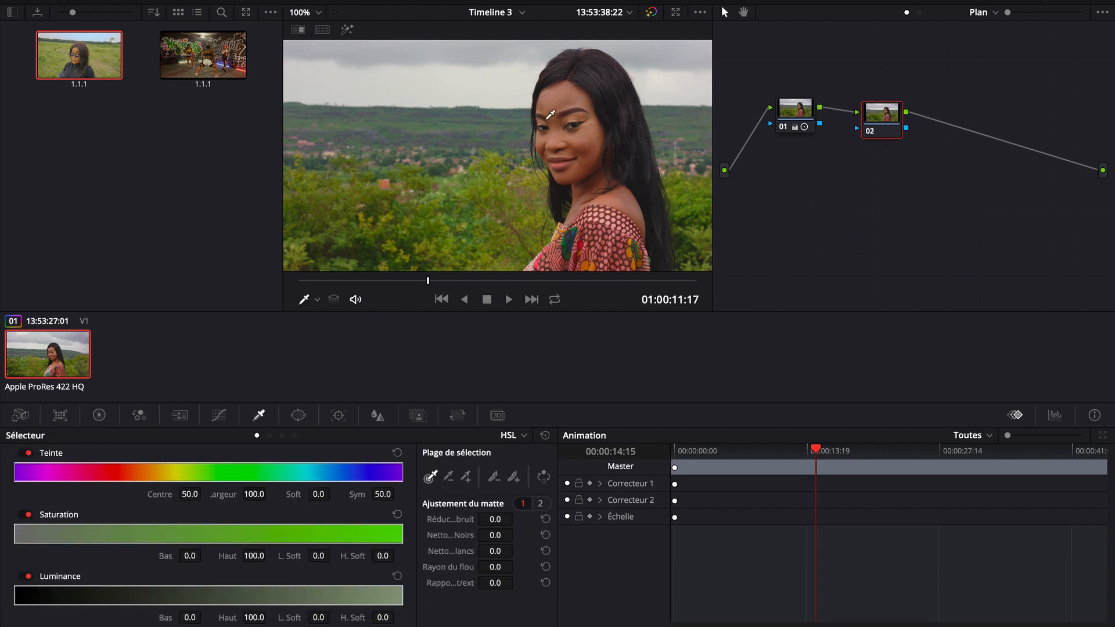
{"action": "left_click", "coordinate": [559, 94]}
{"action": "left_click", "coordinate": [347, 29]}
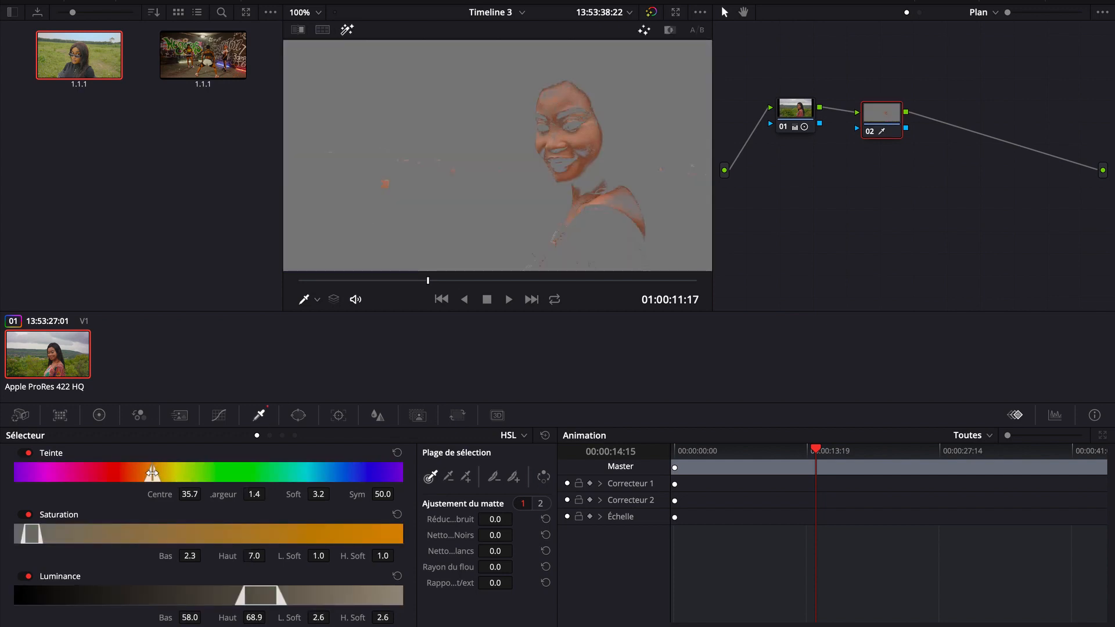
{"action": "left_click_drag", "start_coordinate": [149, 474], "coordinate": [145, 477]}
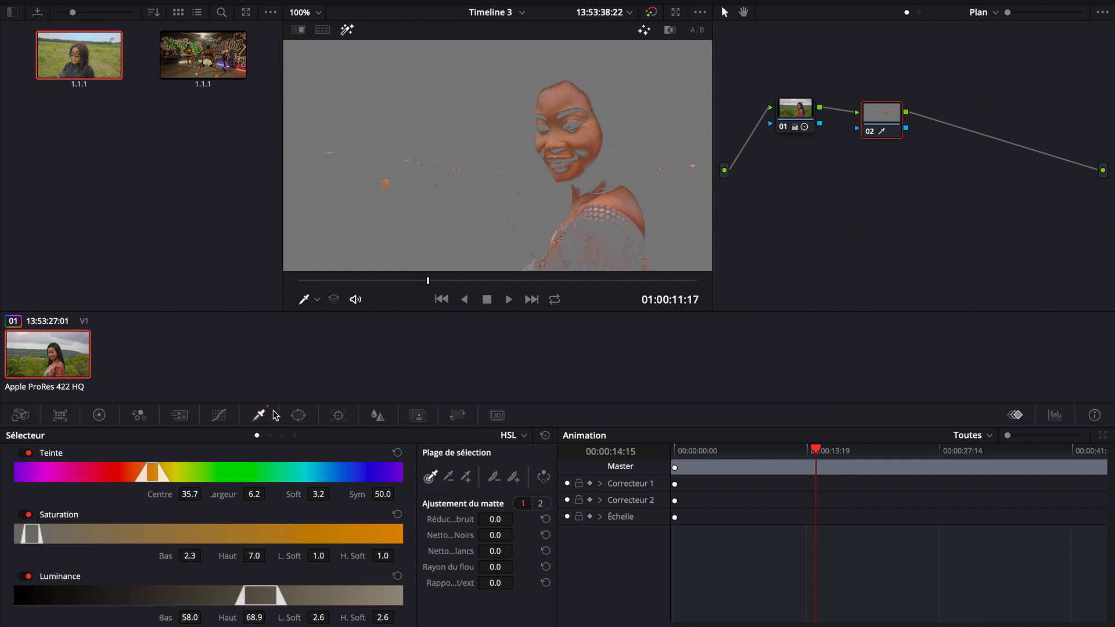
{"action": "left_click", "coordinate": [346, 29]}
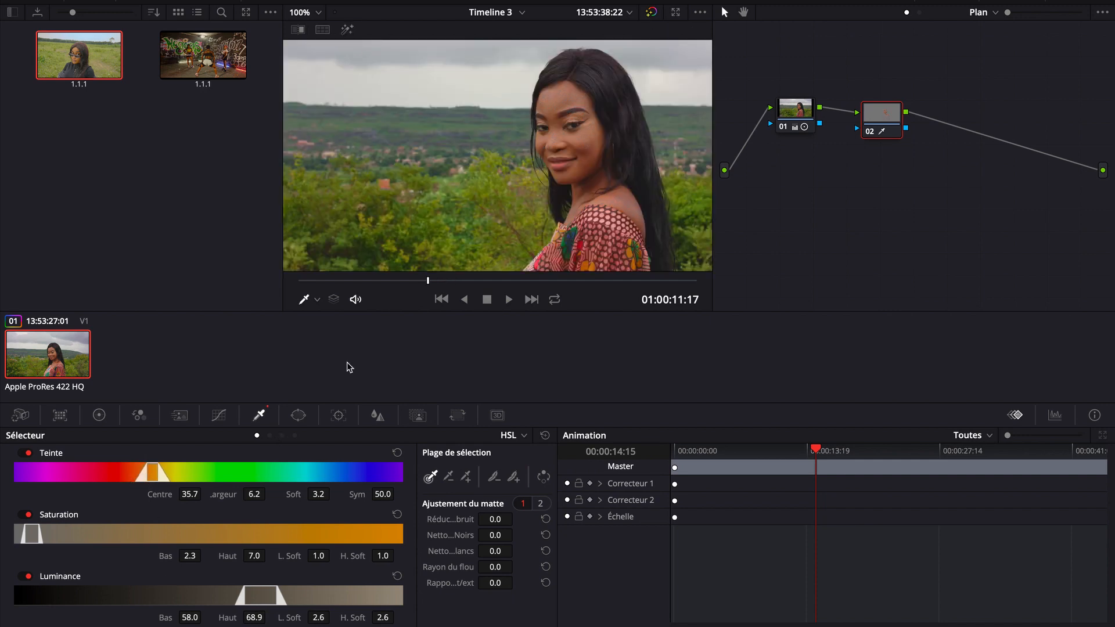
Step: Set node 02's temperature to 430.0 and its midtone detail to -15.00 for the selected skin
{"action": "left_click", "coordinate": [99, 415]}
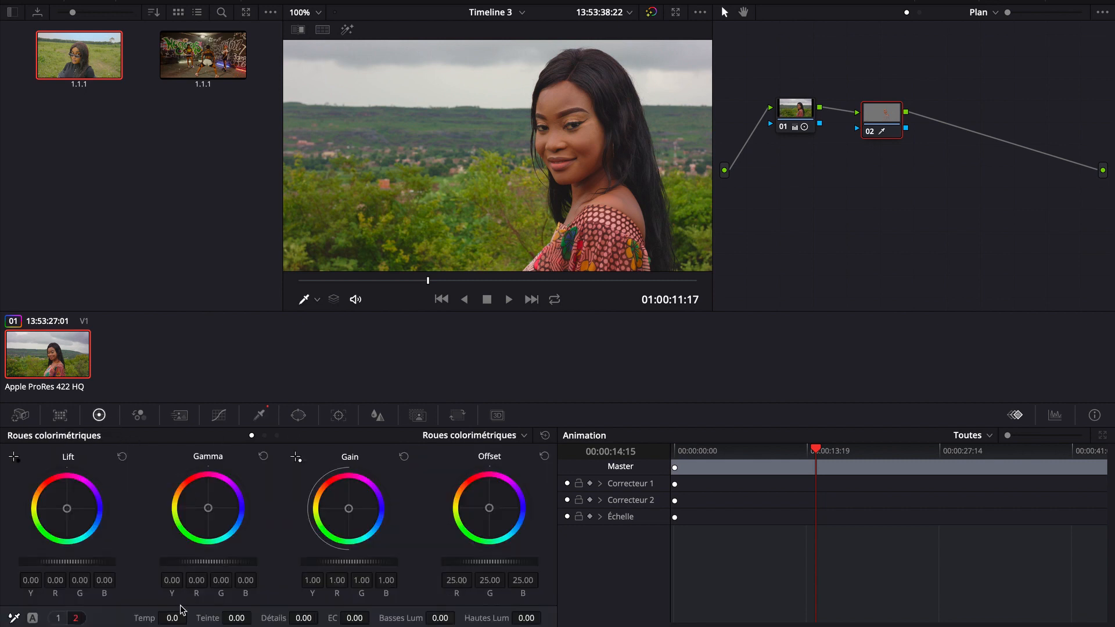
{"action": "mouse_move", "coordinate": [172, 618]}
{"action": "left_mouse_down"}
{"action": "mouse_move", "coordinate": [218, 620]}
{"action": "mouse_move", "coordinate": [165, 620]}
{"action": "mouse_move", "coordinate": [177, 620]}
{"action": "left_mouse_up"}
{"action": "mouse_move", "coordinate": [317, 614]}
{"action": "left_mouse_down"}
{"action": "mouse_move", "coordinate": [281, 620]}
{"action": "mouse_move", "coordinate": [322, 604]}
{"action": "left_mouse_up"}
Step: Add a parallel corrector node to node 02 and position it just beneath that node
{"action": "right_click", "coordinate": [883, 119]}
{"action": "left_click", "coordinate": [929, 159]}
{"action": "right_click", "coordinate": [881, 113]}
{"action": "left_click", "coordinate": [877, 111]}
{"action": "right_click", "coordinate": [877, 112]}
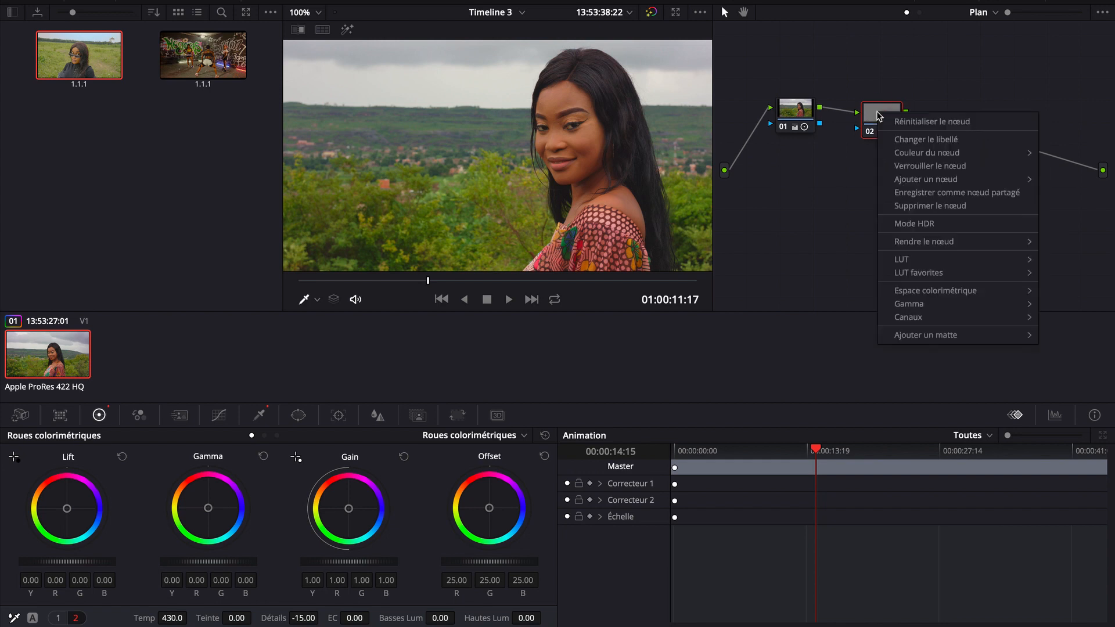
{"action": "mouse_move", "coordinate": [920, 178]}
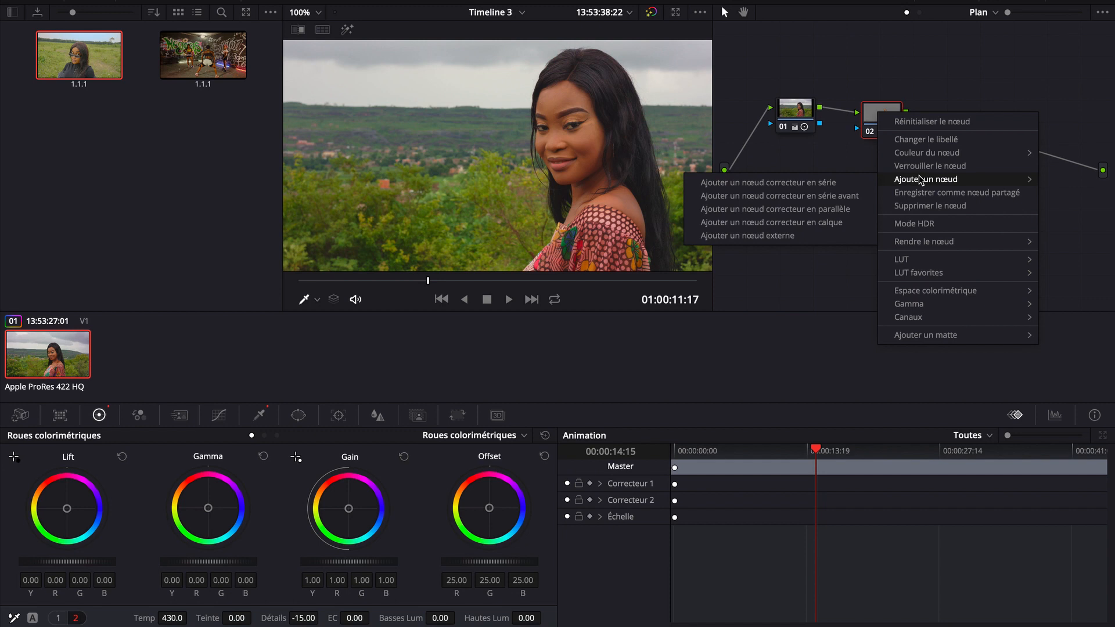
{"action": "left_click", "coordinate": [836, 208]}
{"action": "left_click_drag", "start_coordinate": [878, 170], "coordinate": [882, 190]}
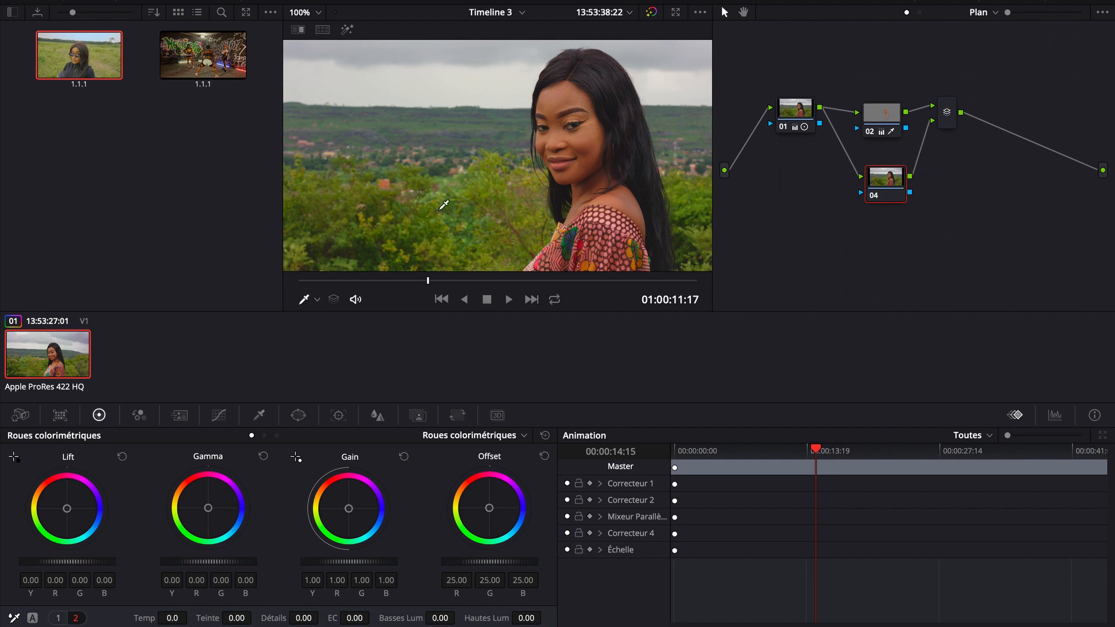
Step: Isolate the green bushes on node 04 with the HSL qualifier and widen the hue range to 8.6, checking the selection in highlight view
{"action": "left_click", "coordinate": [259, 414]}
{"action": "left_click", "coordinate": [485, 188]}
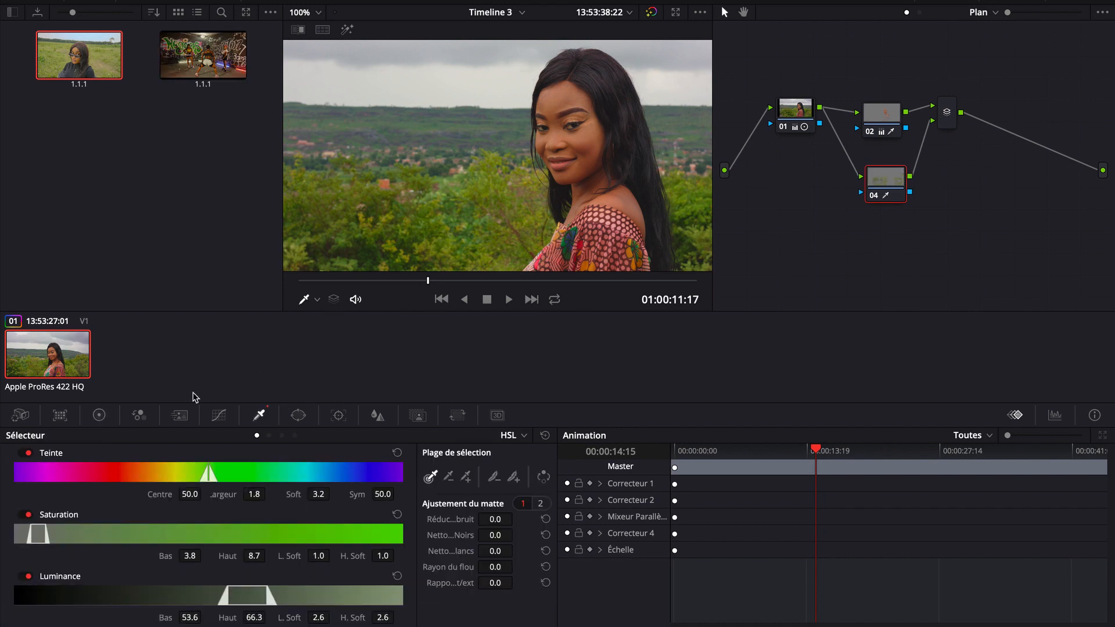
{"action": "left_click", "coordinate": [348, 30]}
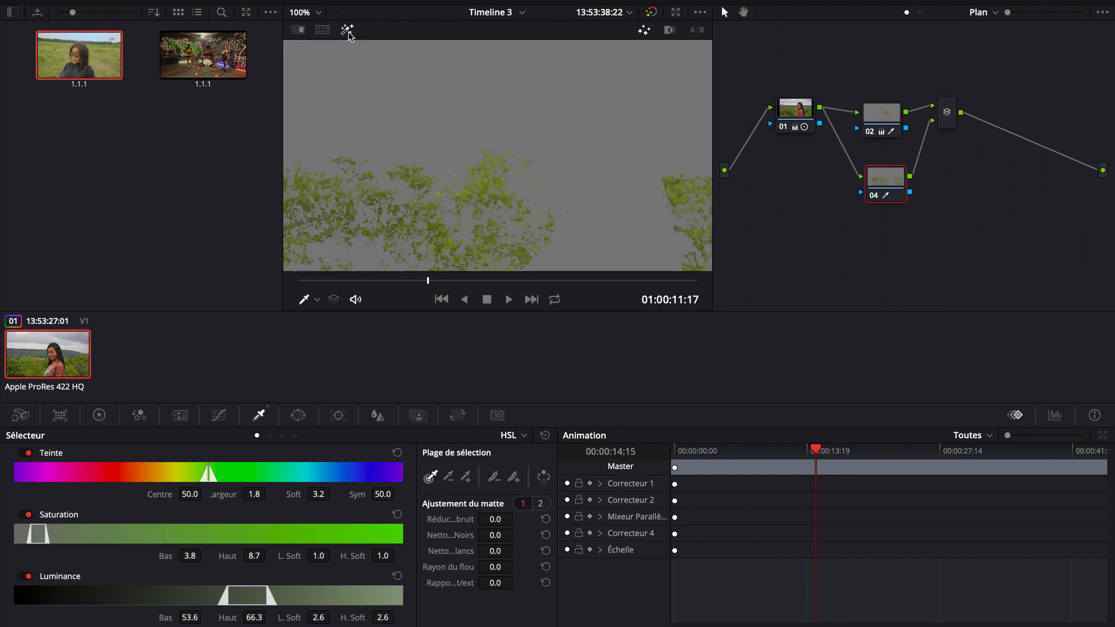
{"action": "left_click_drag", "start_coordinate": [209, 473], "coordinate": [195, 474]}
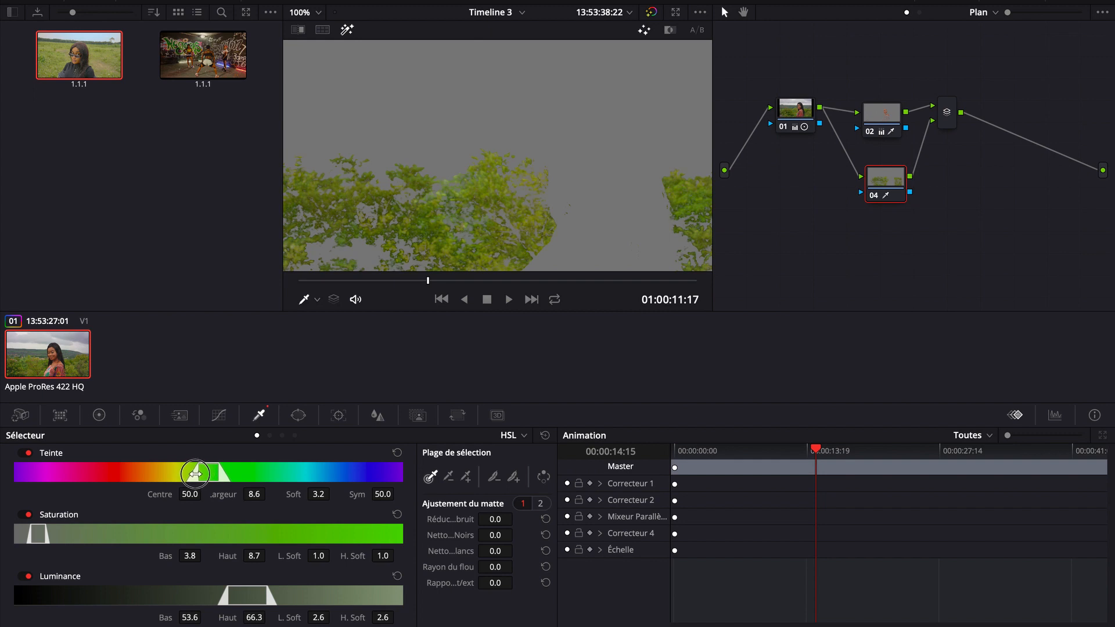
{"action": "left_click", "coordinate": [347, 29]}
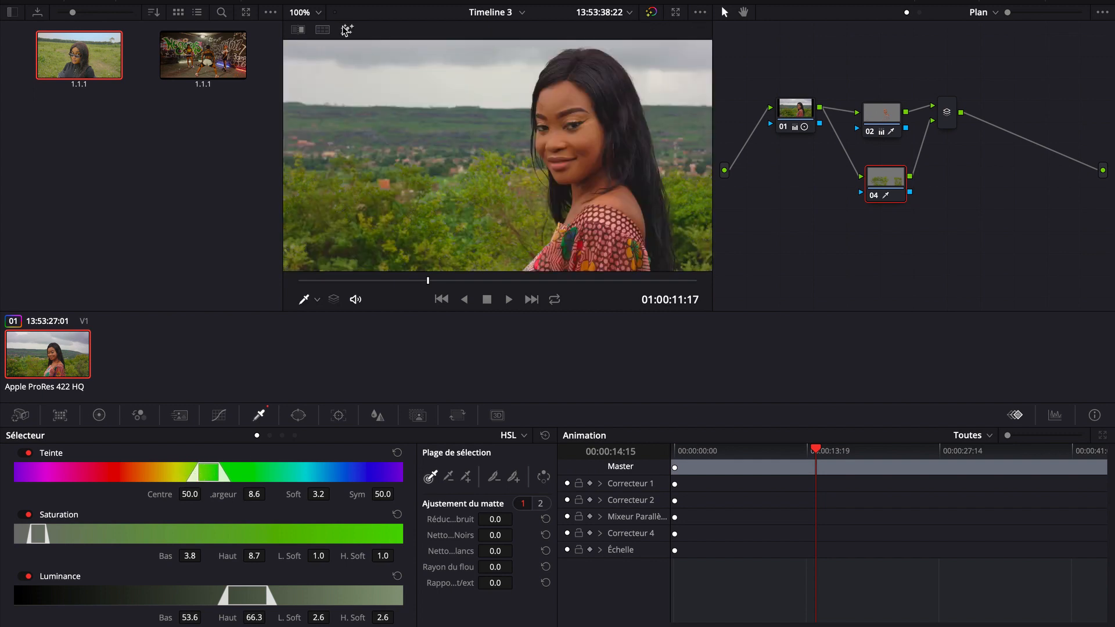
Step: Shift node 04's gamma toward blue, with red -0.03 and blue 0.15, and toggle the node to compare its effect
{"action": "left_click", "coordinate": [104, 418]}
{"action": "left_click_drag", "start_coordinate": [208, 507], "coordinate": [349, 550]}
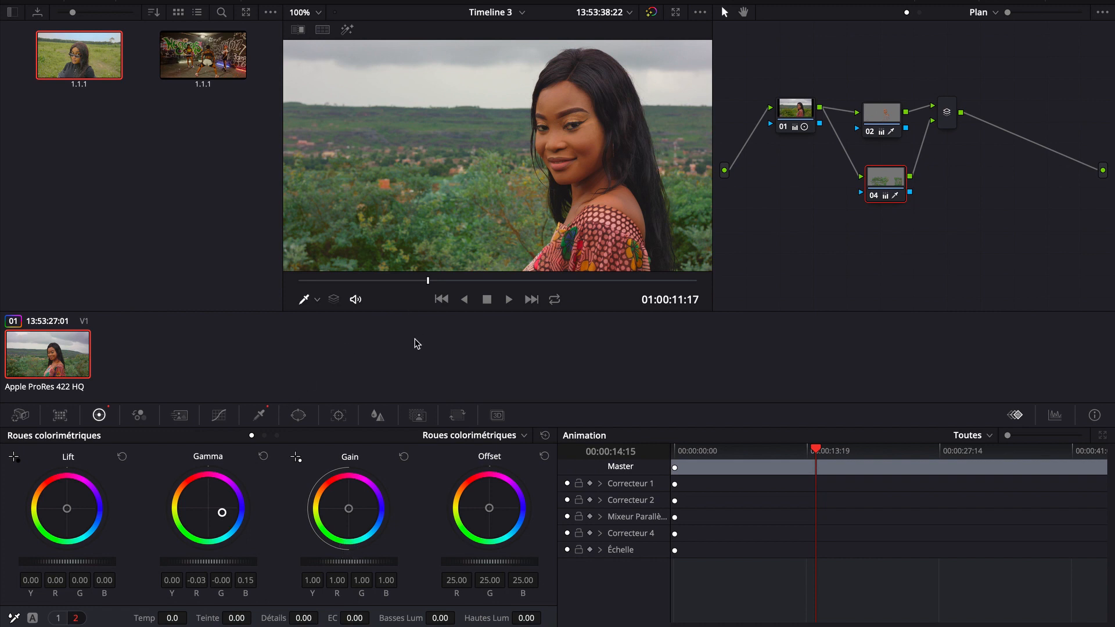
{"action": "left_click", "coordinate": [875, 197]}
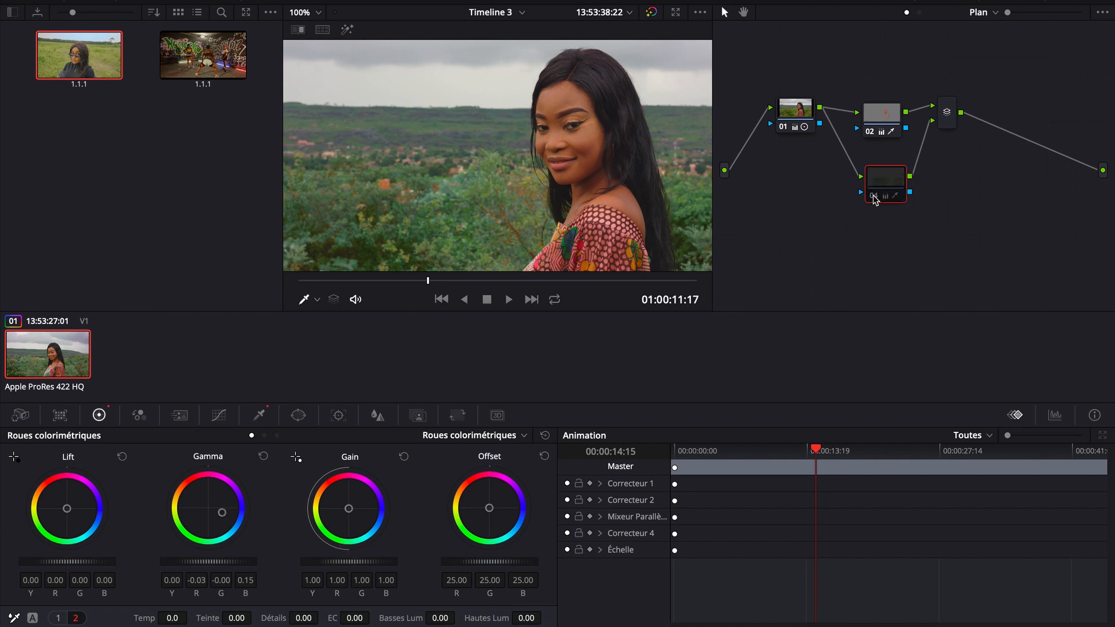
{"action": "left_click", "coordinate": [874, 196]}
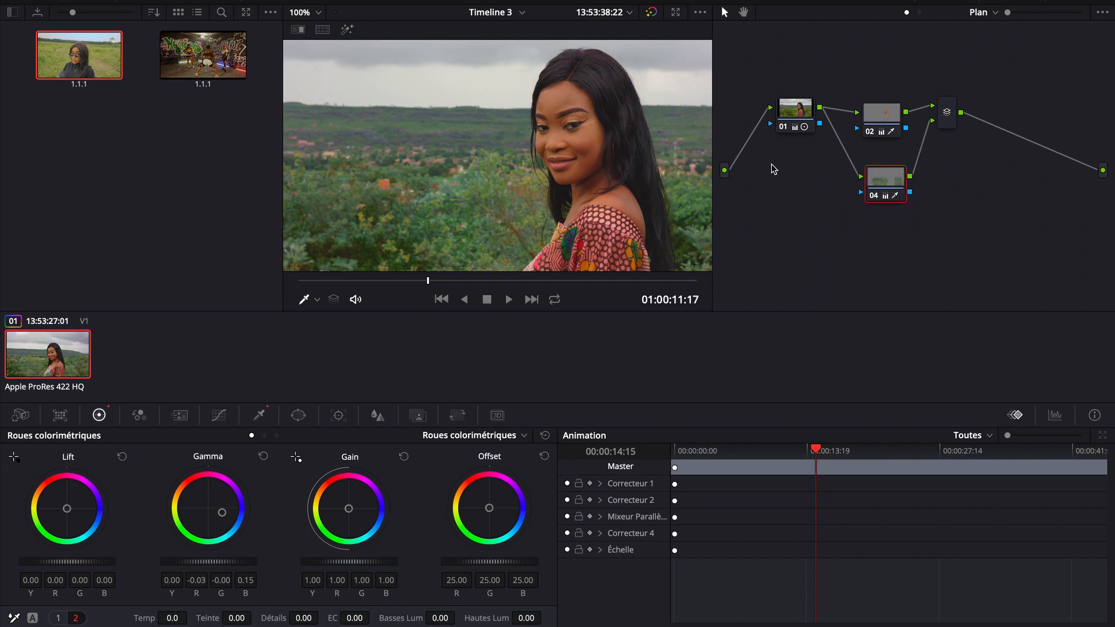
Step: Review the finished grade at several points of the portrait clip, including full screen, and preview the first gallery still's grade on it
{"action": "left_click_drag", "start_coordinate": [500, 283], "coordinate": [627, 282]}
{"action": "left_click_drag", "start_coordinate": [520, 287], "coordinate": [598, 283]}
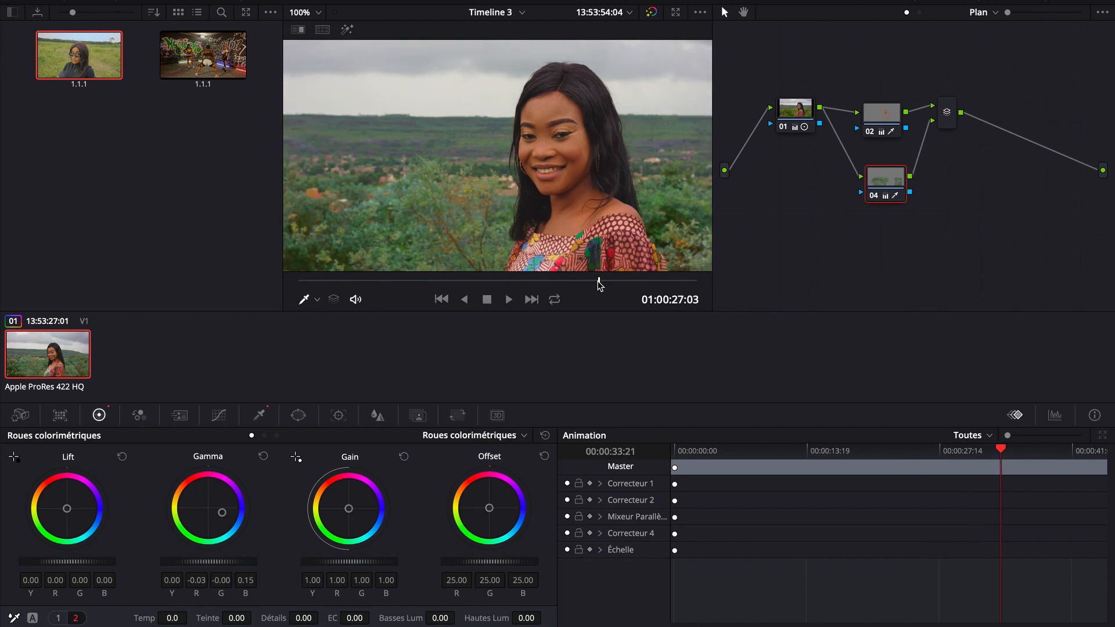
{"action": "left_click", "coordinate": [184, 47]}
{"action": "left_click", "coordinate": [79, 55]}
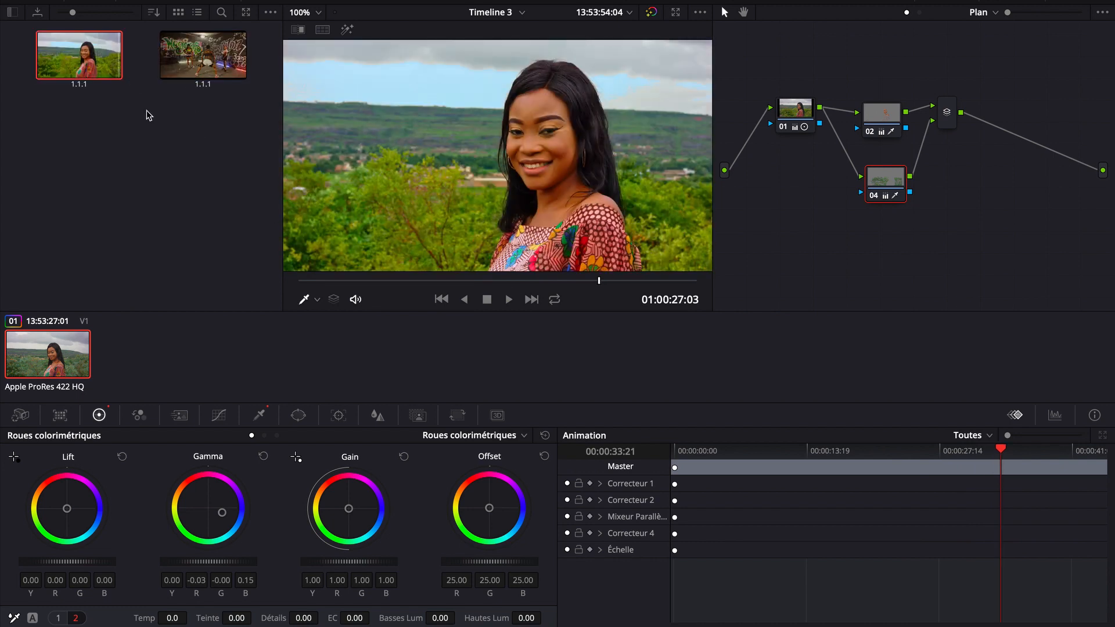
{"action": "mouse_move", "coordinate": [455, 284]}
{"action": "left_mouse_down"}
{"action": "mouse_move", "coordinate": [378, 282]}
{"action": "mouse_move", "coordinate": [453, 283]}
{"action": "left_mouse_up"}
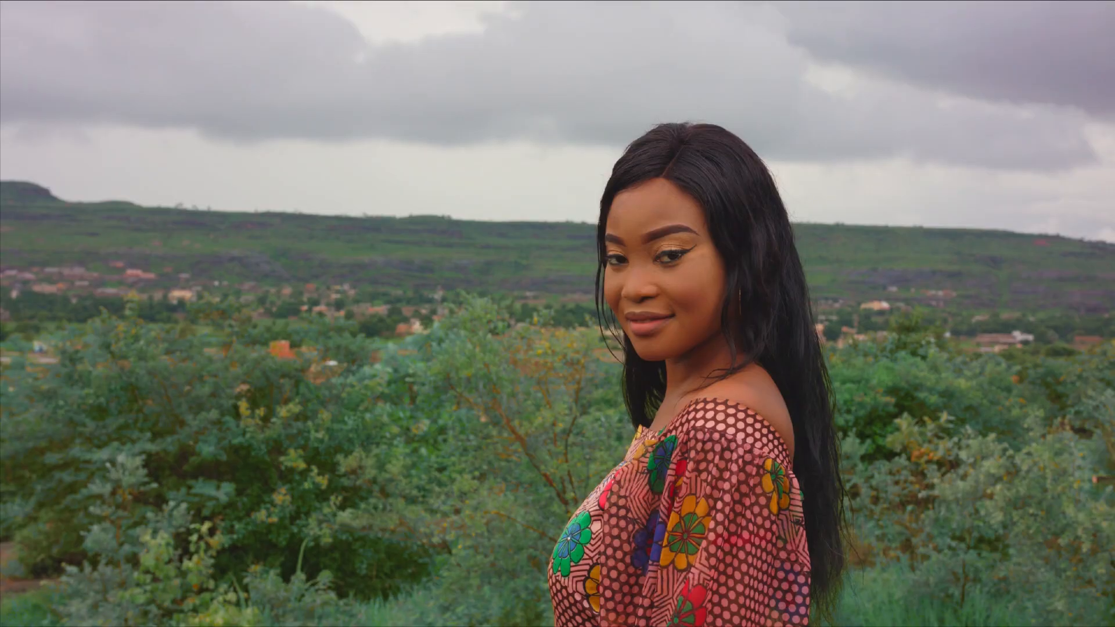
{"action": "key", "text": "Escape"}
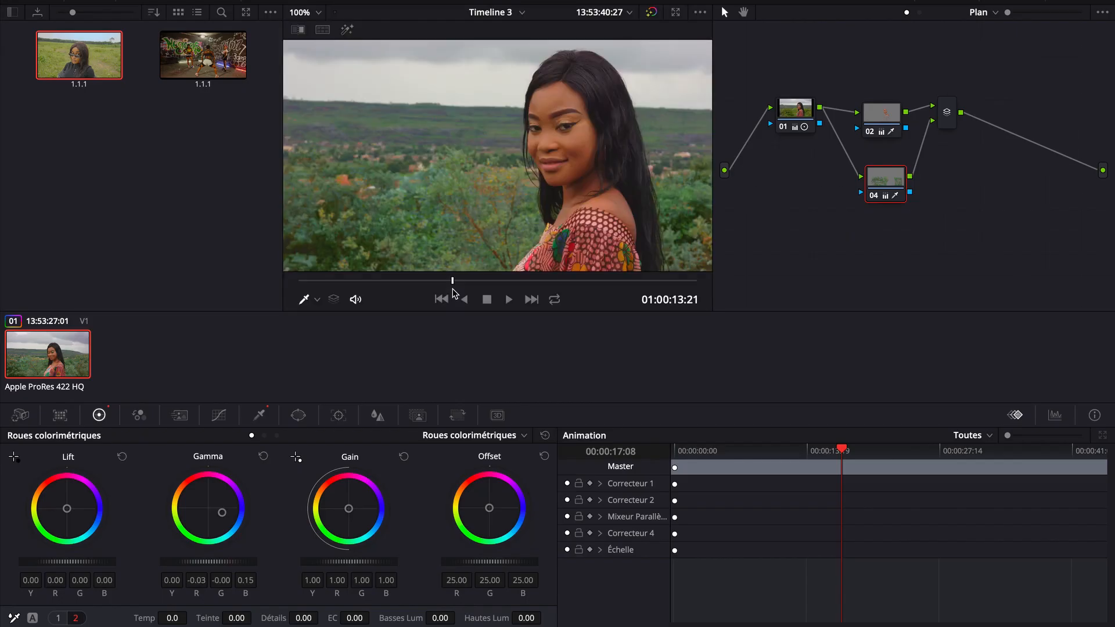
{"action": "left_click_drag", "start_coordinate": [505, 280], "coordinate": [488, 283]}
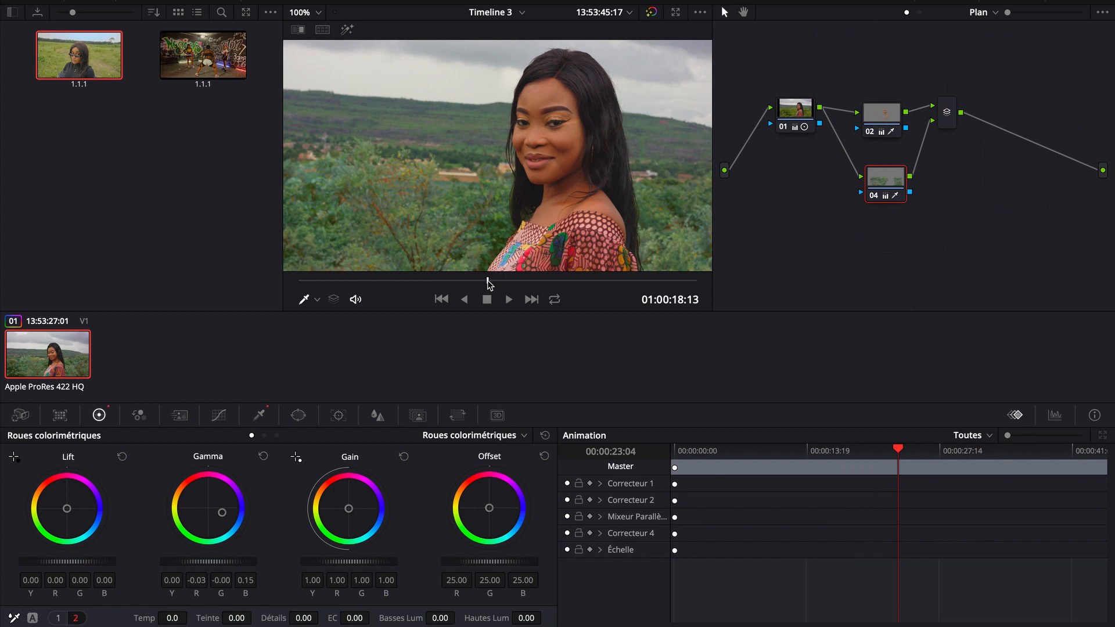
{"action": "left_click", "coordinate": [528, 280]}
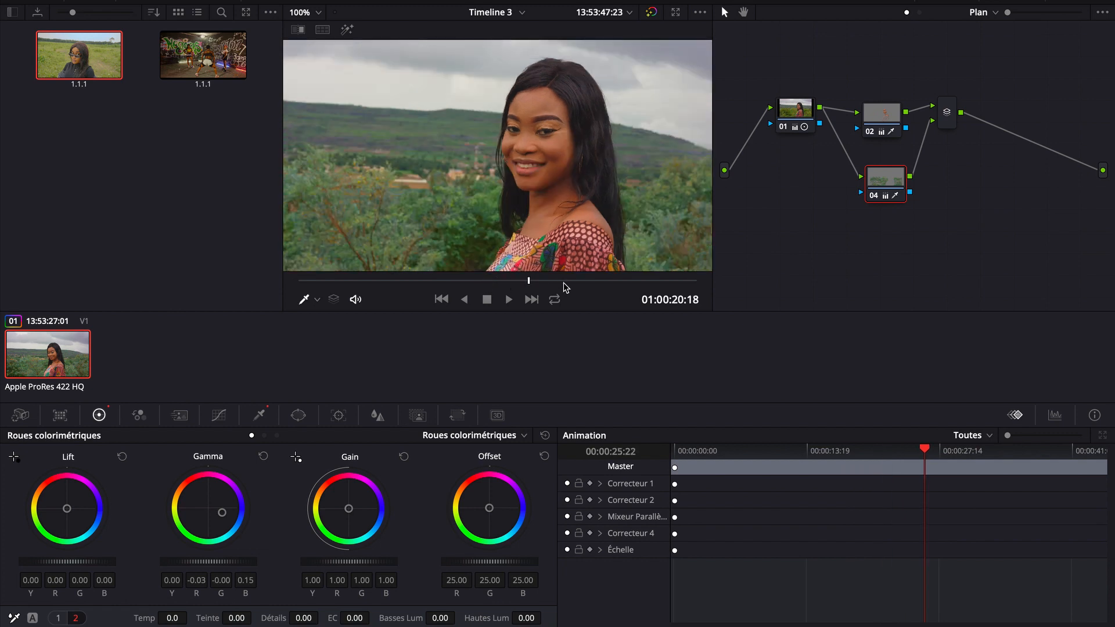
{"action": "left_click", "coordinate": [563, 281]}
{"action": "left_click", "coordinate": [592, 282]}
{"action": "left_click", "coordinate": [599, 282]}
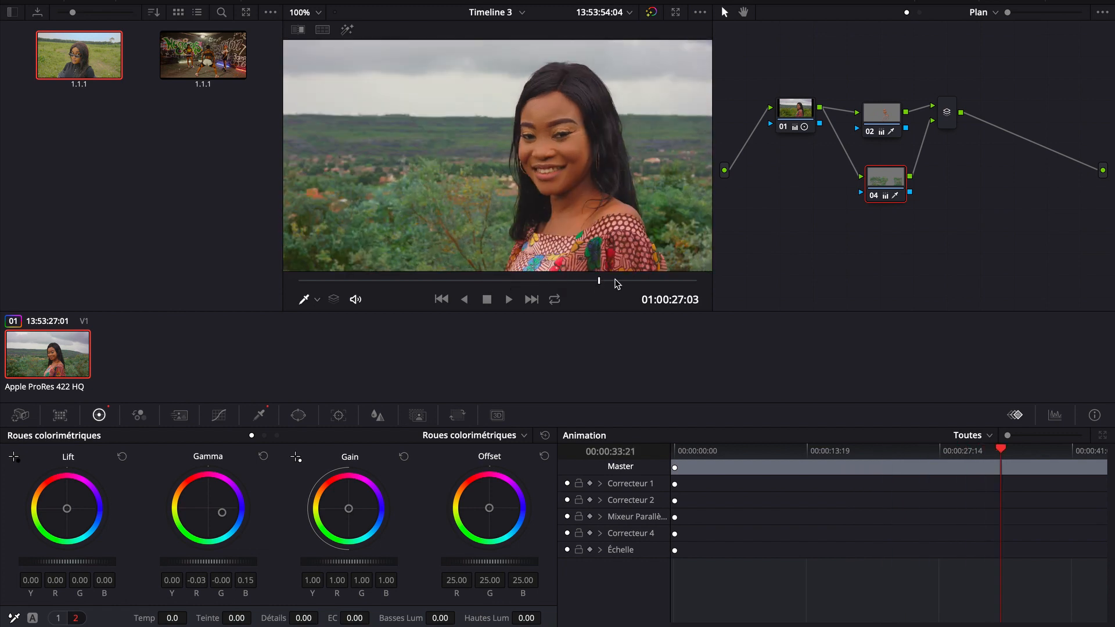
Step: Open Timeline 1 from the media pool and view its ungraded clip in the color workspace at 01:00:04:24
{"action": "key", "text": "shift+8"}
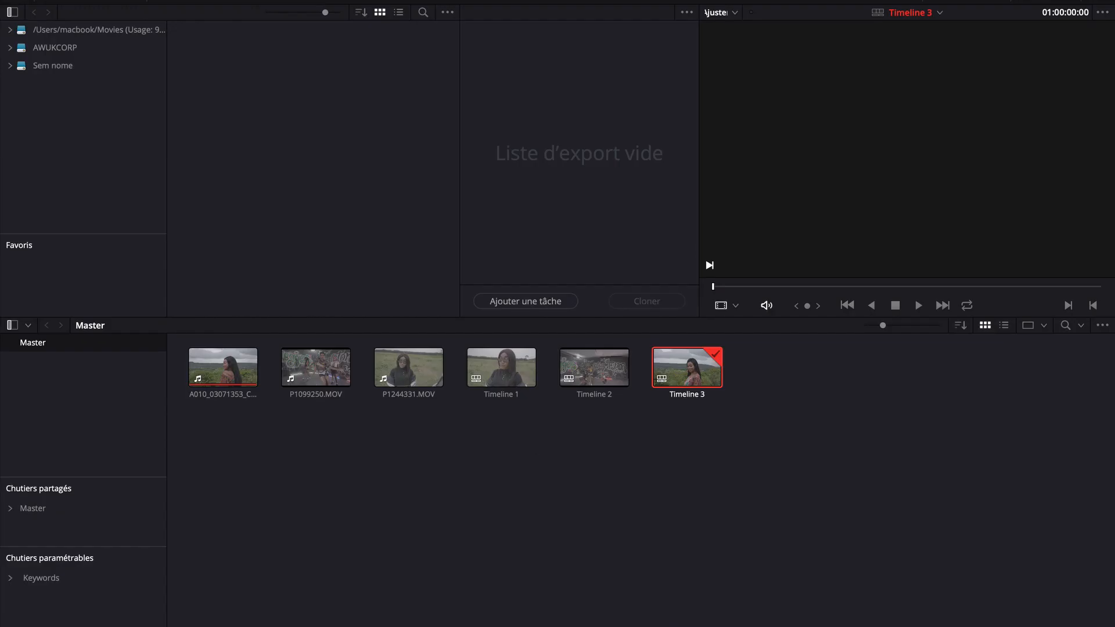
{"action": "double_click", "coordinate": [498, 366]}
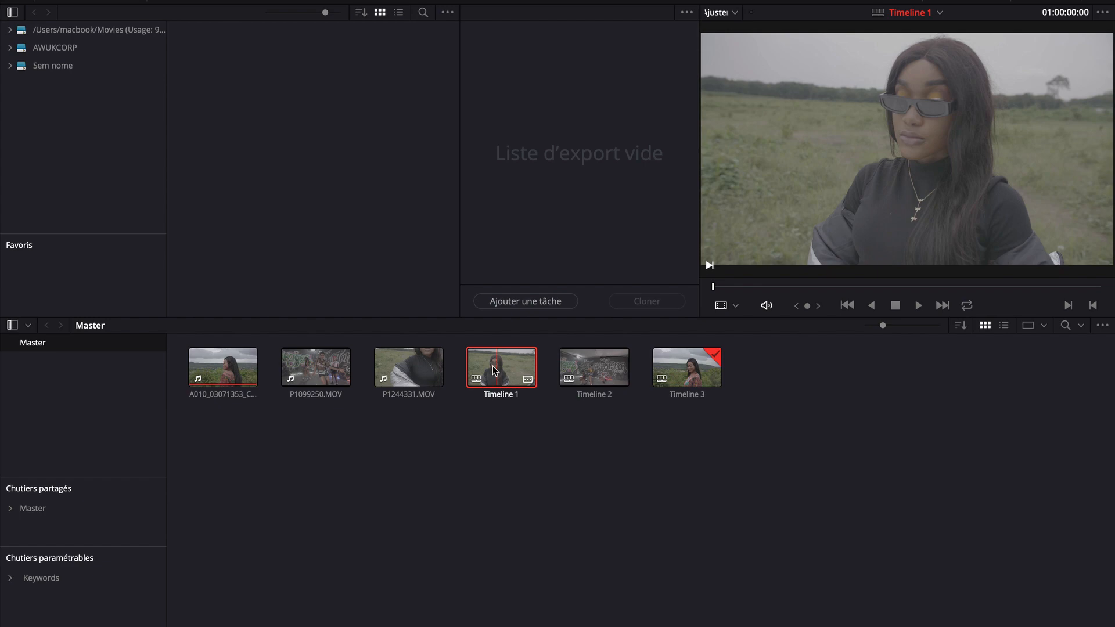
{"action": "key", "text": "shift+4"}
{"action": "key", "text": "shift+6"}
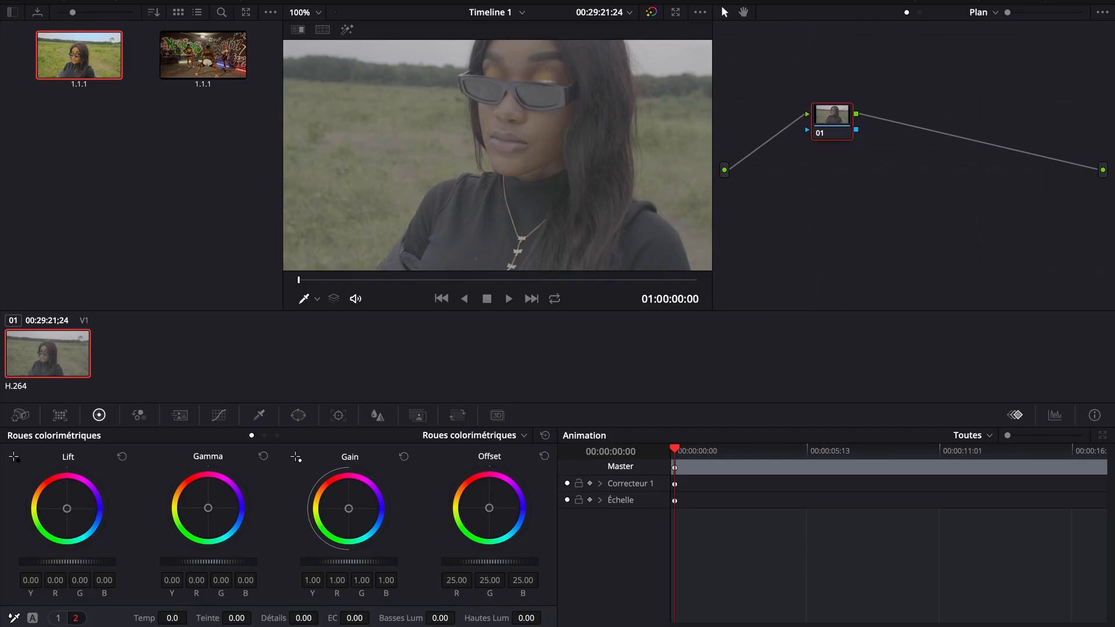
{"action": "left_click_drag", "start_coordinate": [434, 282], "coordinate": [430, 280]}
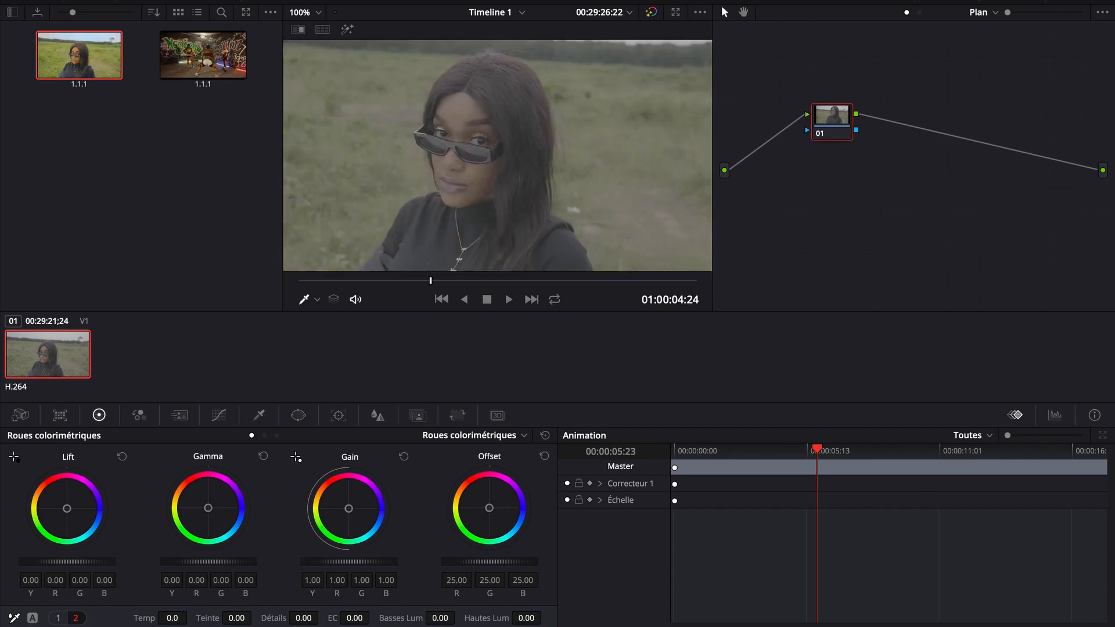
Step: Return to the media pool and load Timeline 2 in the viewer
{"action": "key", "text": "shift+2"}
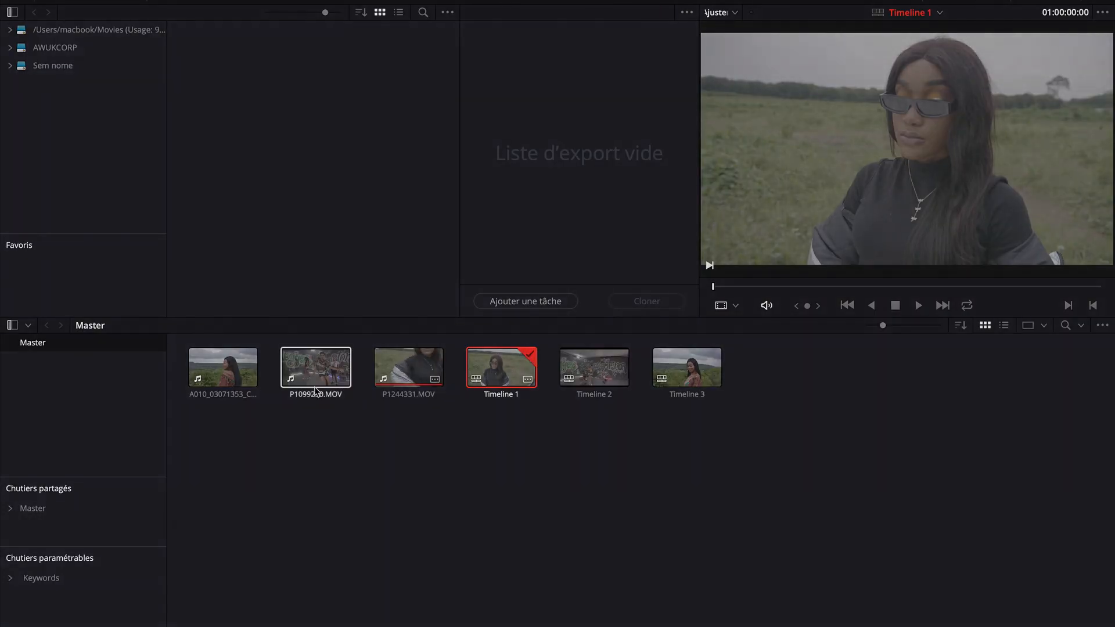
{"action": "left_click", "coordinate": [592, 368]}
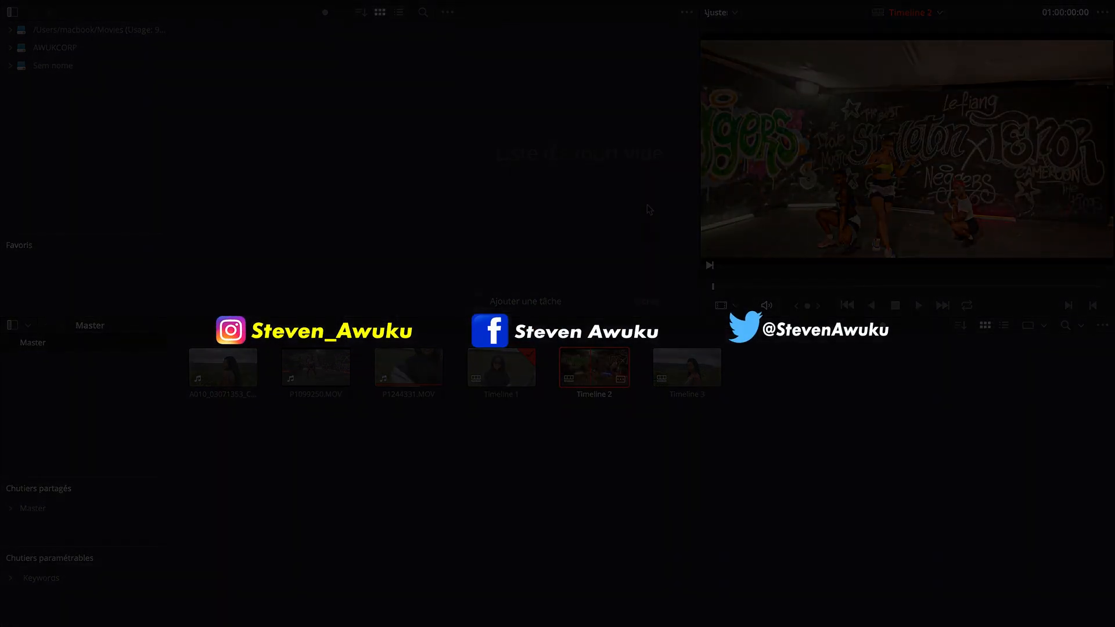